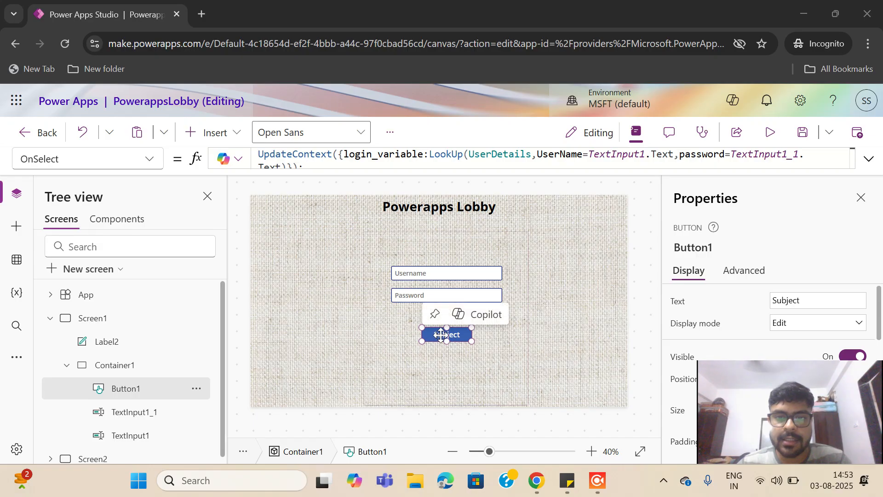
# Relabel the login button to Login and open the UserDetails data source for editing in SharePoint
pyautogui.click(804, 303)
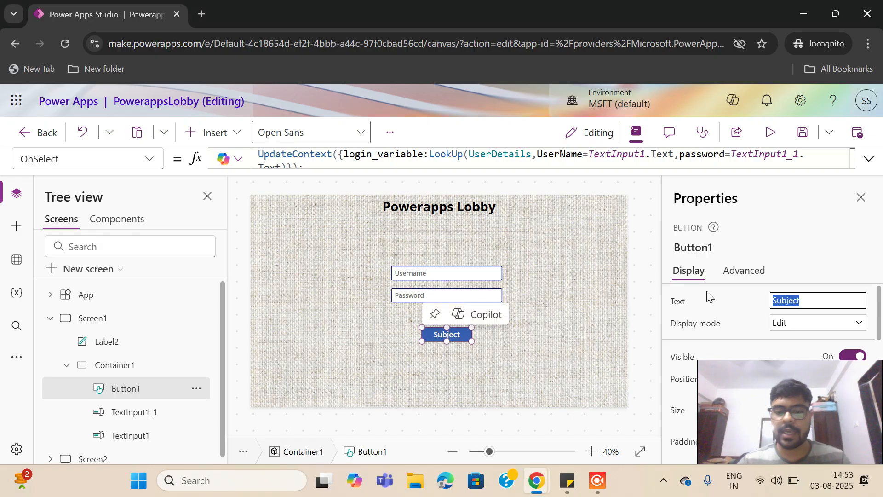
pyautogui.write('Login')
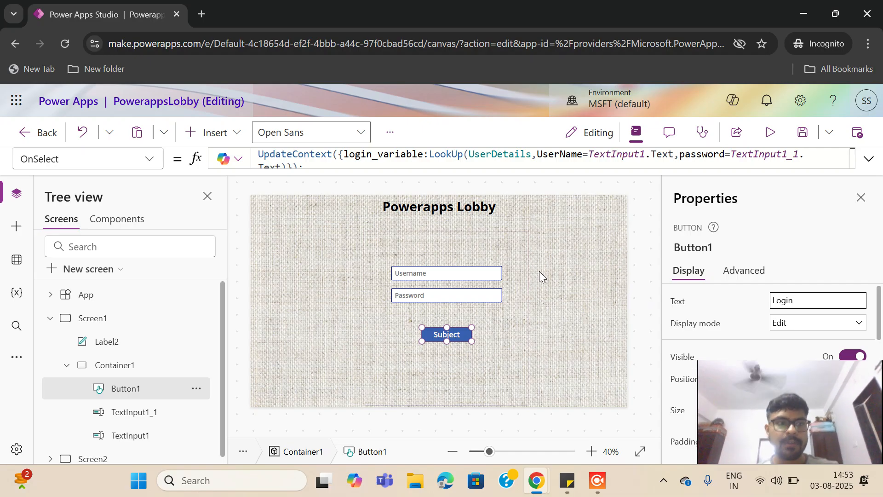
pyautogui.click(17, 260)
pyautogui.click(87, 285)
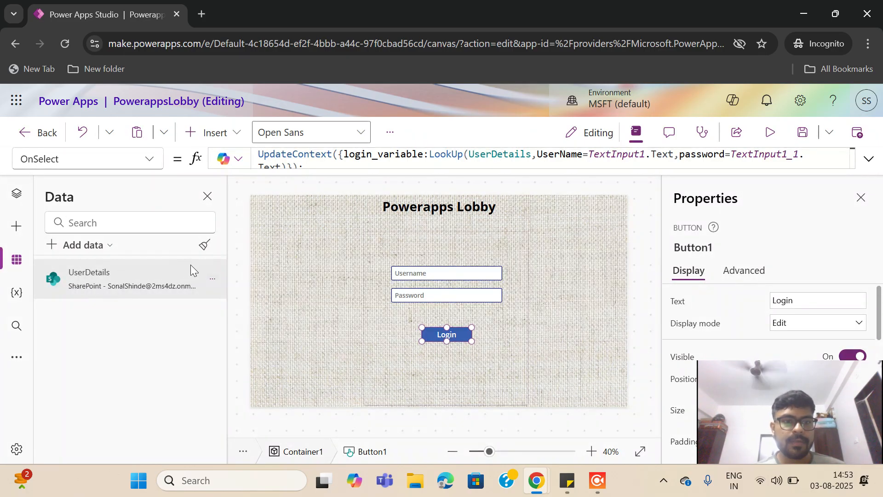
pyautogui.click(212, 279)
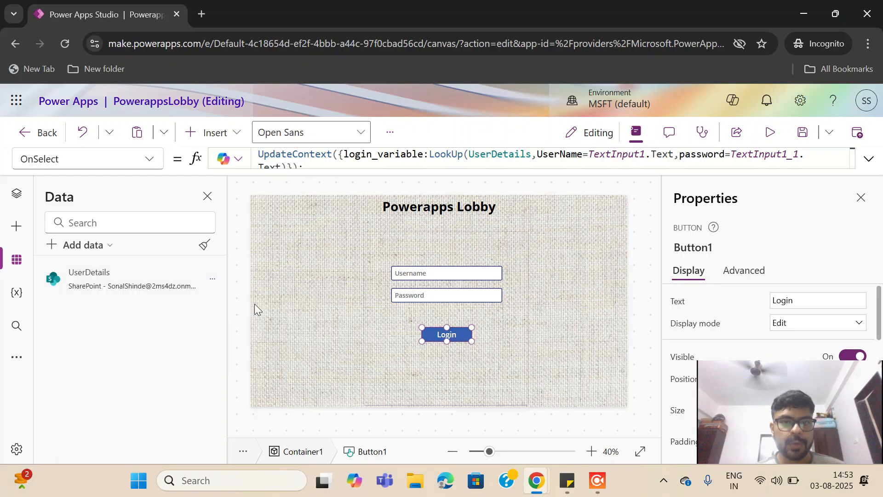
pyautogui.click(256, 306)
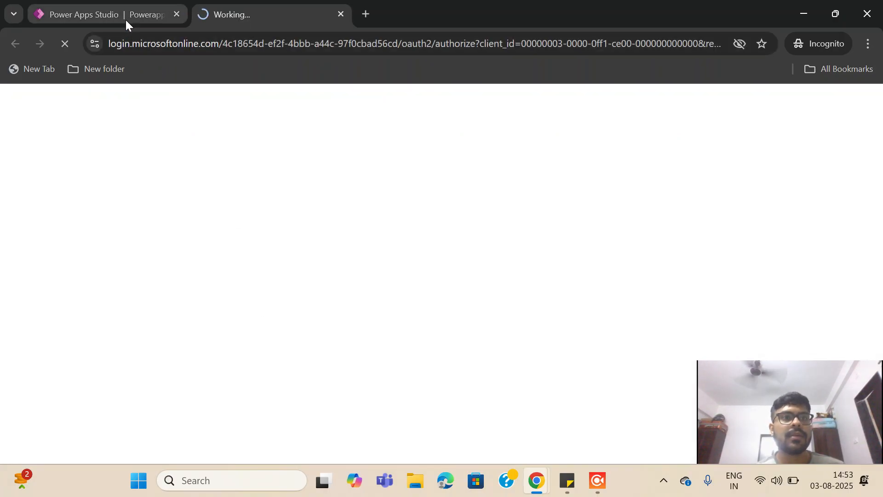
# Switch between the app editor and SharePoint tabs and sign in to the SharePoint site
pyautogui.click(126, 20)
pyautogui.click(277, 21)
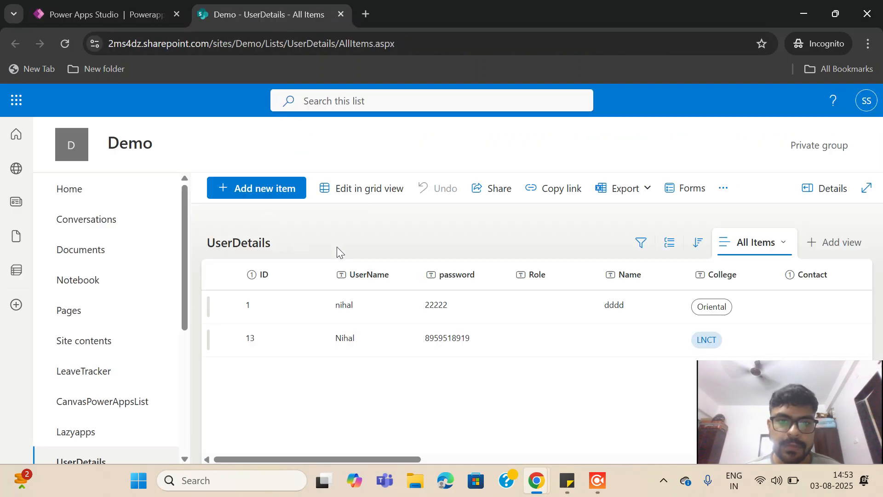
pyautogui.click(110, 15)
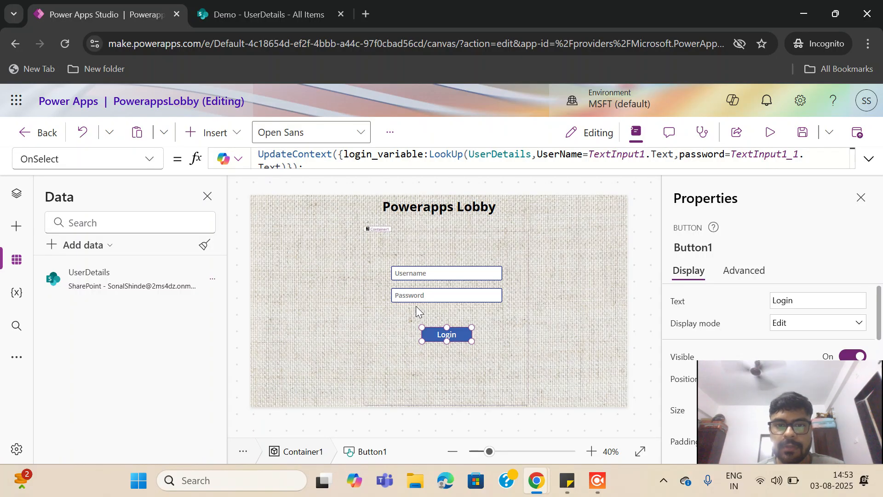
pyautogui.click(269, 15)
pyautogui.click(484, 314)
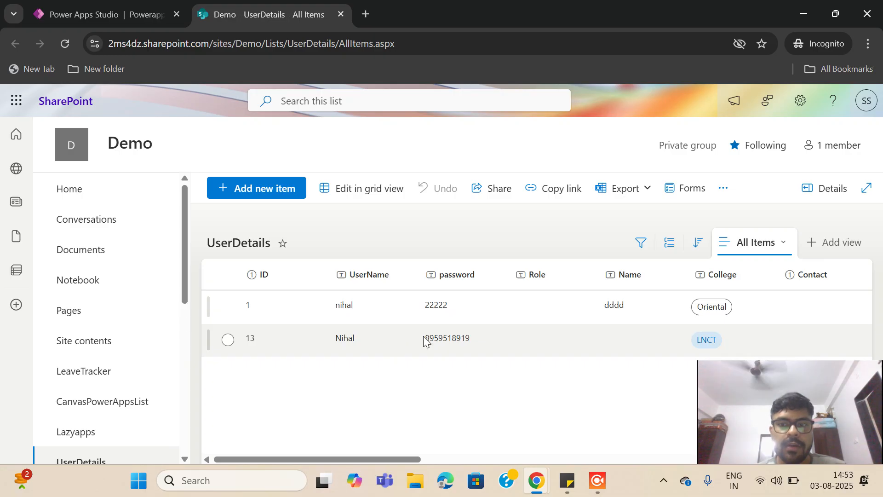
pyautogui.click(148, 21)
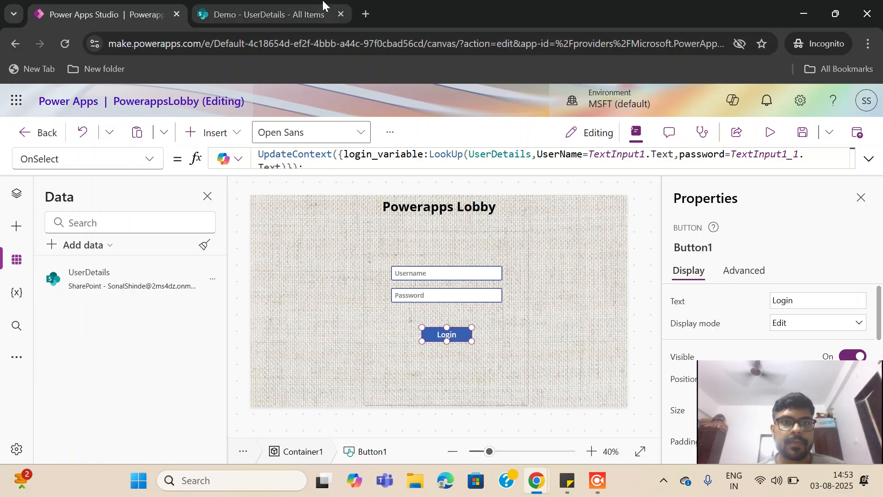
# Delete the item with ID 13 from the UserDetails list and return to the app editor
pyautogui.click(294, 9)
pyautogui.click(228, 341)
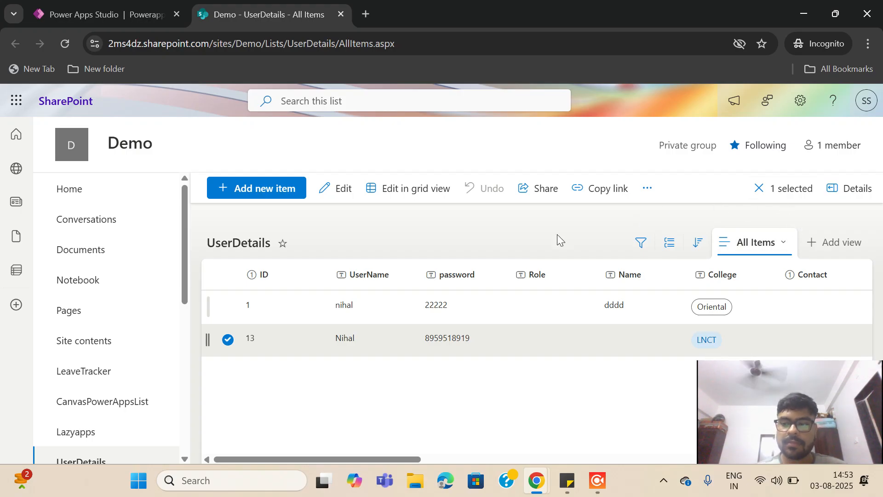
pyautogui.press('Delete')
pyautogui.click(431, 318)
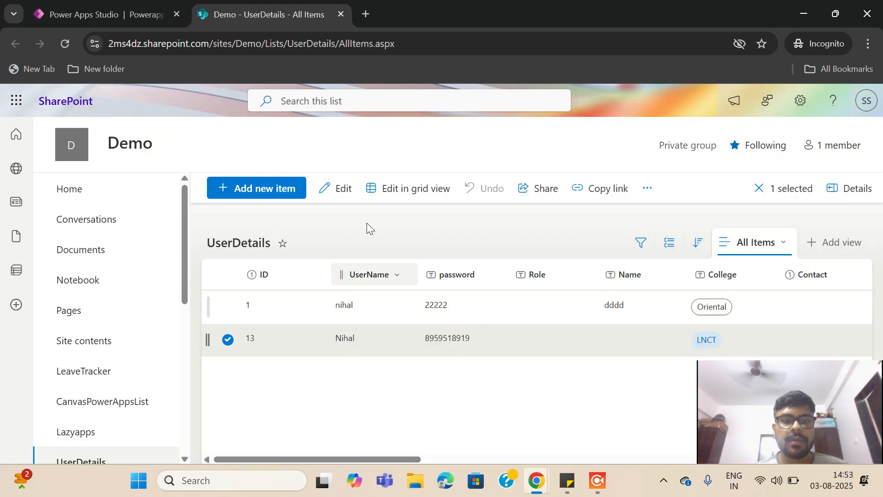
pyautogui.click(138, 3)
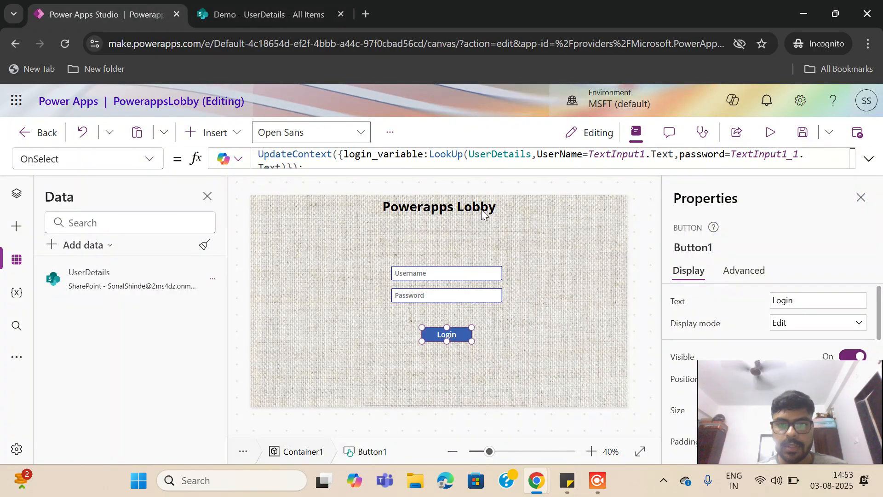
# Preview the app and log in with the remaining list user's username and password
pyautogui.click(770, 134)
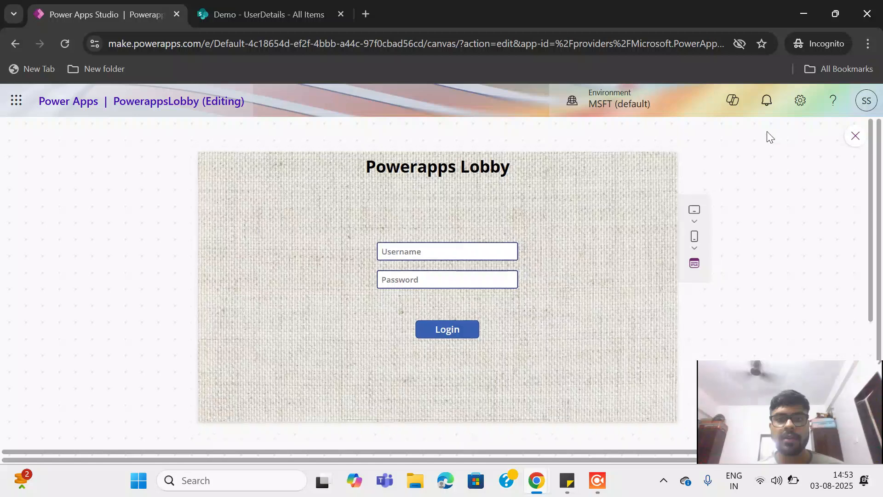
pyautogui.click(414, 253)
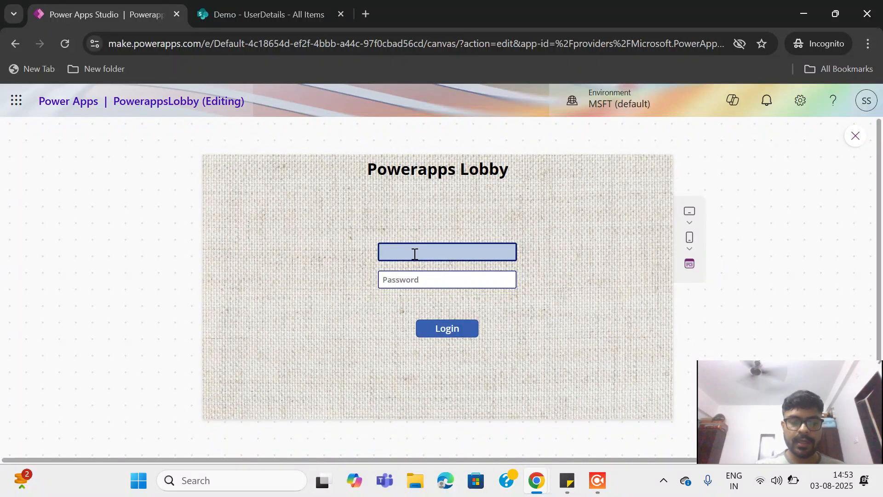
pyautogui.write('Nihal')
pyautogui.click(398, 276)
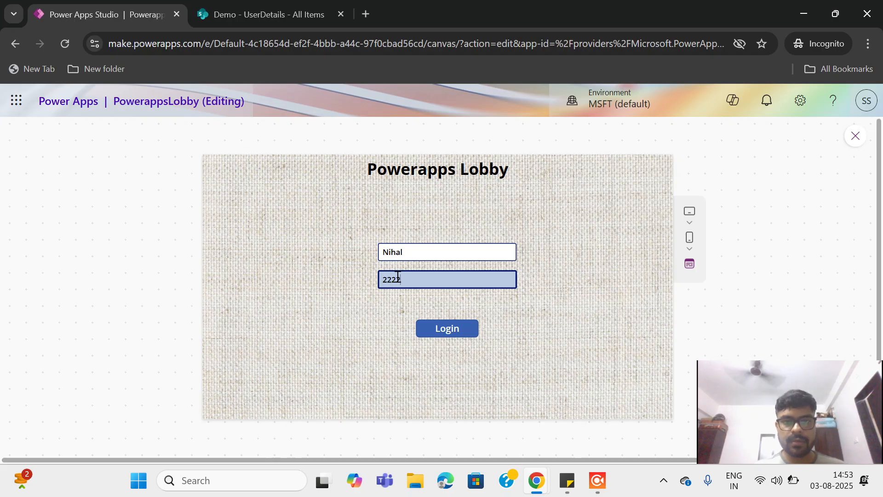
pyautogui.click(388, 253)
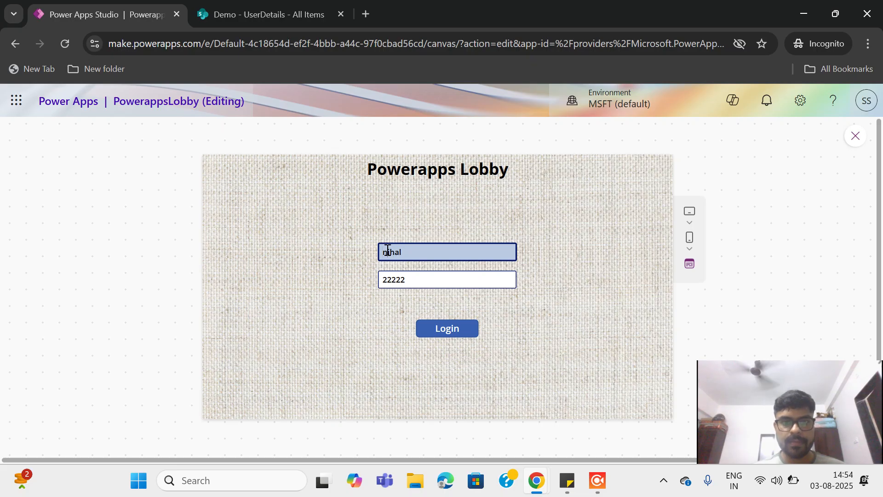
pyautogui.click(452, 335)
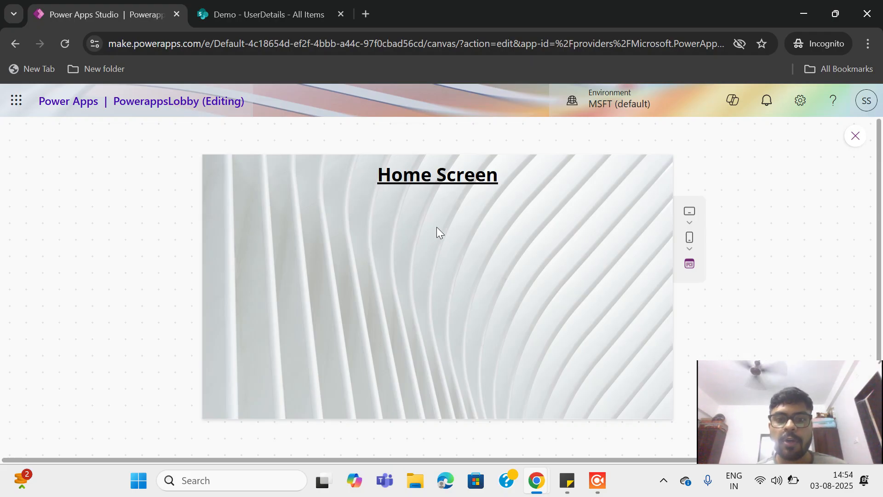
# Insert a back arrow icon on the Home Screen and move it to the top-right corner
pyautogui.click(855, 137)
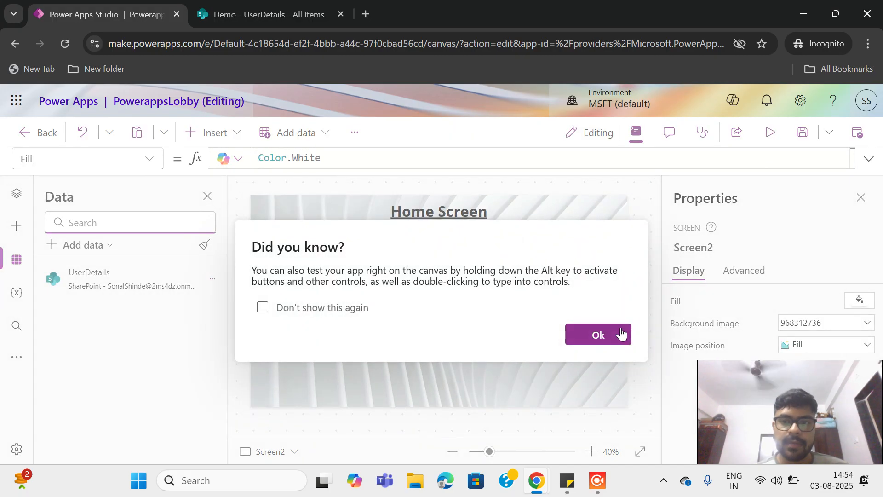
pyautogui.click(624, 339)
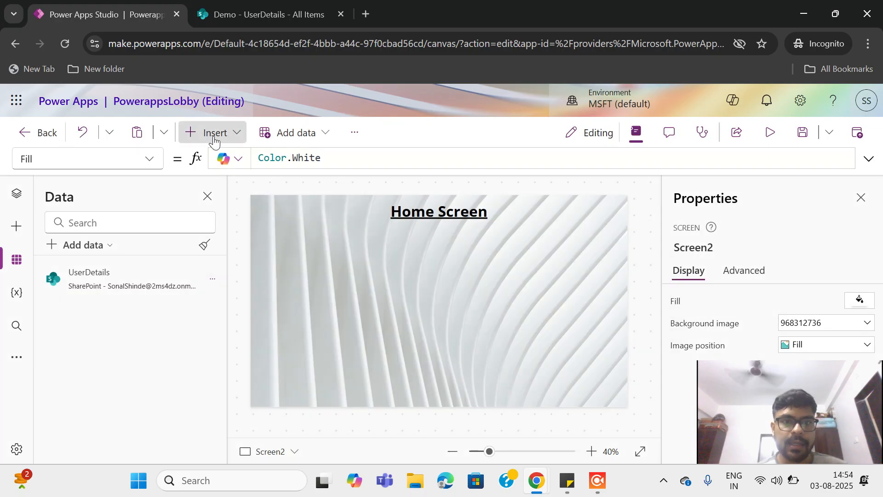
pyautogui.click(213, 134)
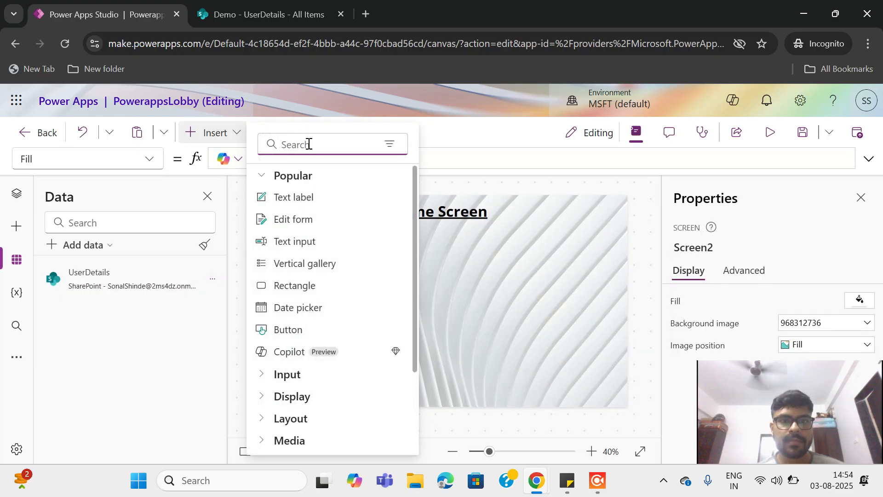
pyautogui.write('icon')
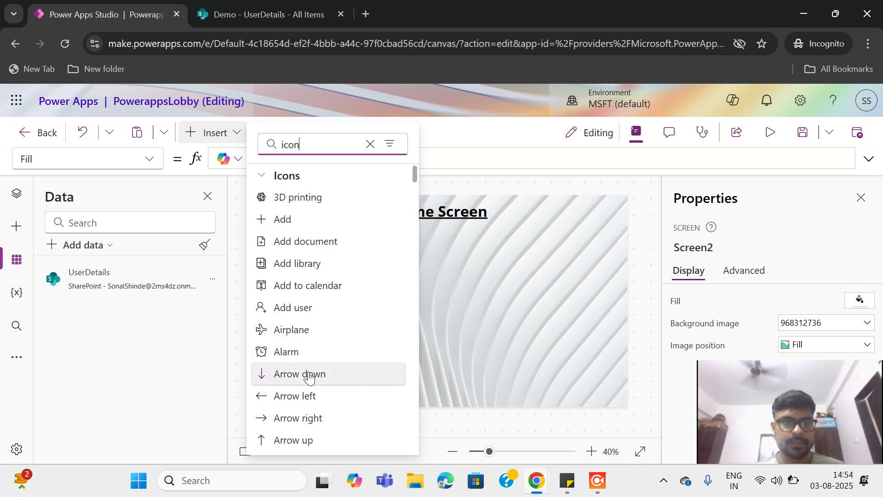
pyautogui.press('BackSpace')
pyautogui.press('BackSpace')
pyautogui.press('BackSpace')
pyautogui.press('BackSpace')
pyautogui.write('back')
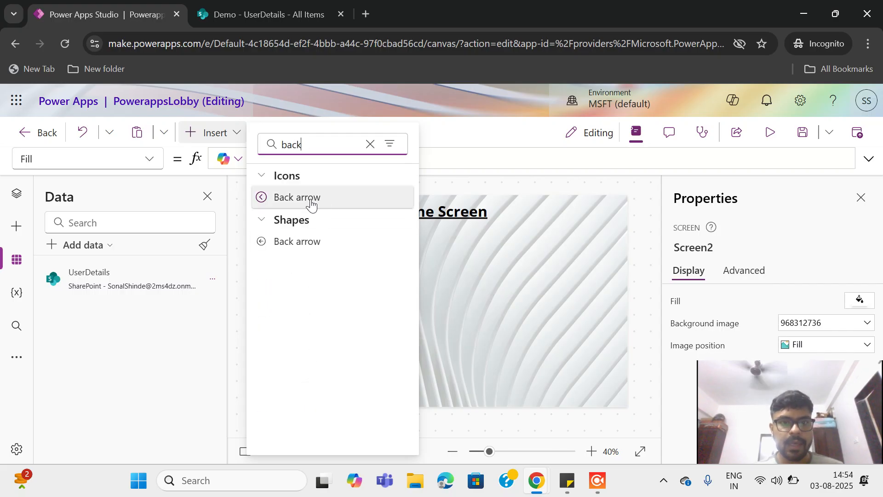
pyautogui.click(311, 199)
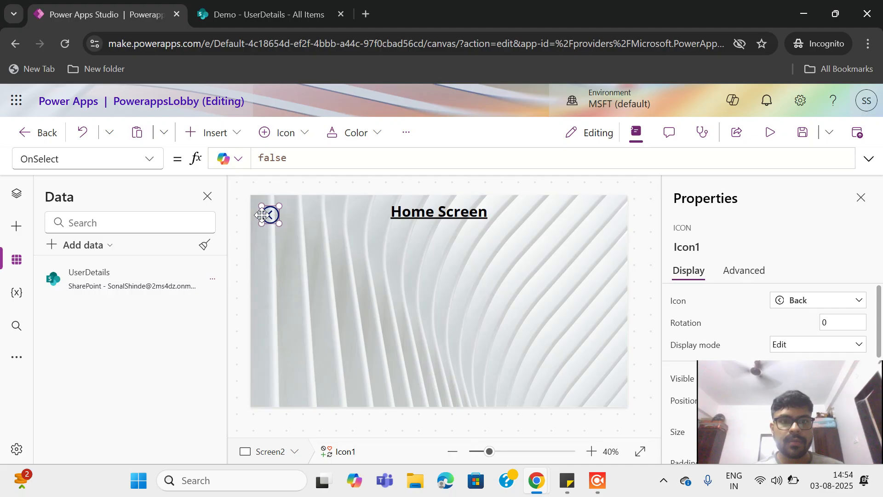
pyautogui.moveTo(267, 214); pyautogui.dragTo(618, 204)
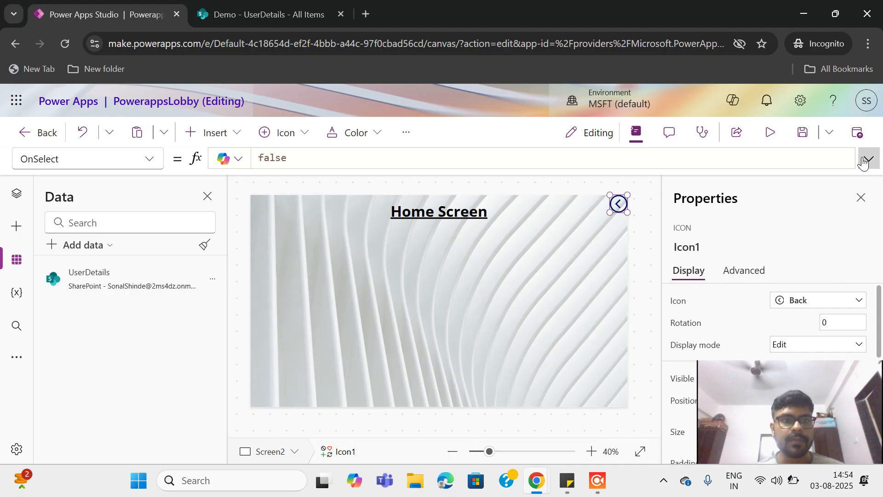
# Set the back arrow's OnSelect to Navigate(Screen1,ScreenTransition.None);
pyautogui.tripleClick(395, 166)
pyautogui.press('BackSpace')
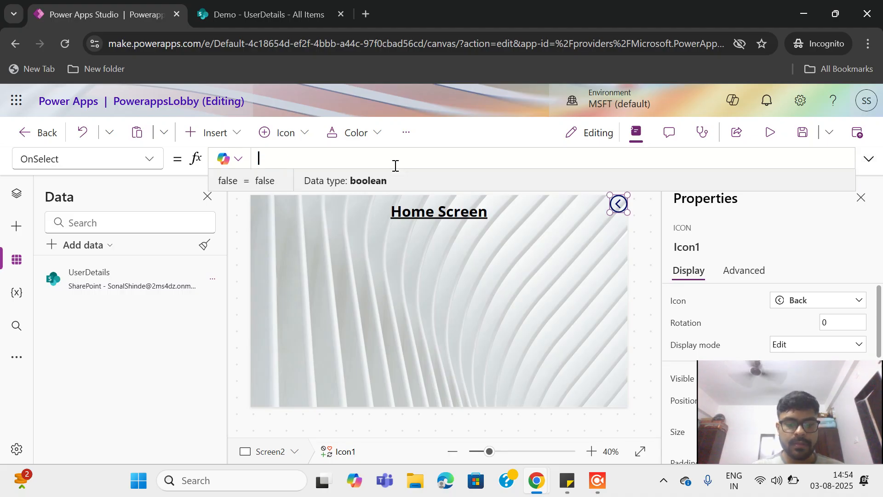
pyautogui.write('Nav')
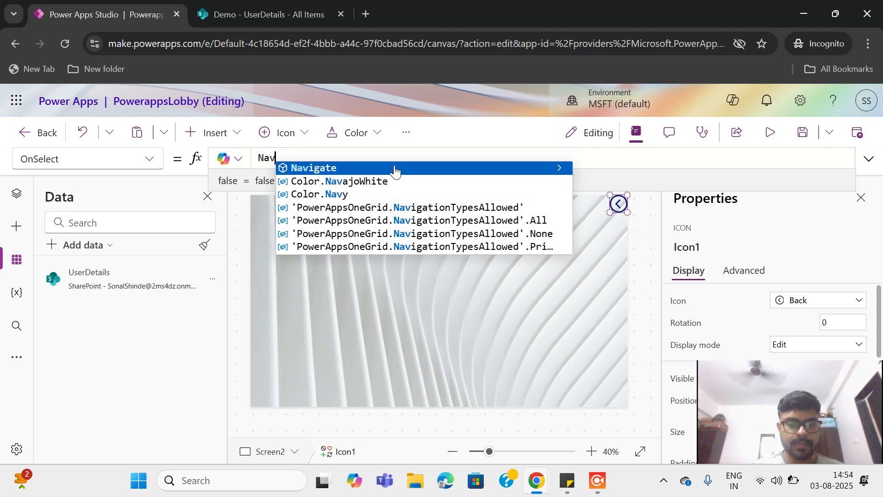
pyautogui.click(395, 168)
pyautogui.write('screen')
pyautogui.press('Tab')
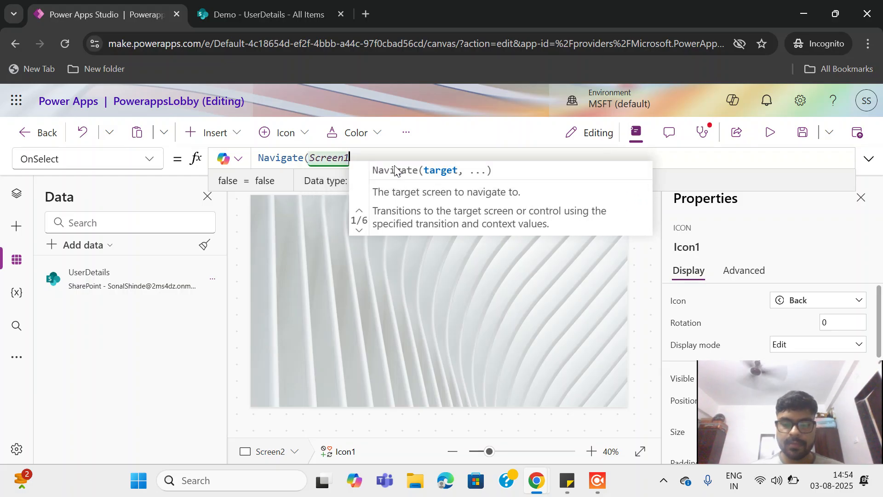
pyautogui.write(',')
pyautogui.press('Down')
pyautogui.press('Down')
pyautogui.press('Down')
pyautogui.press('Tab')
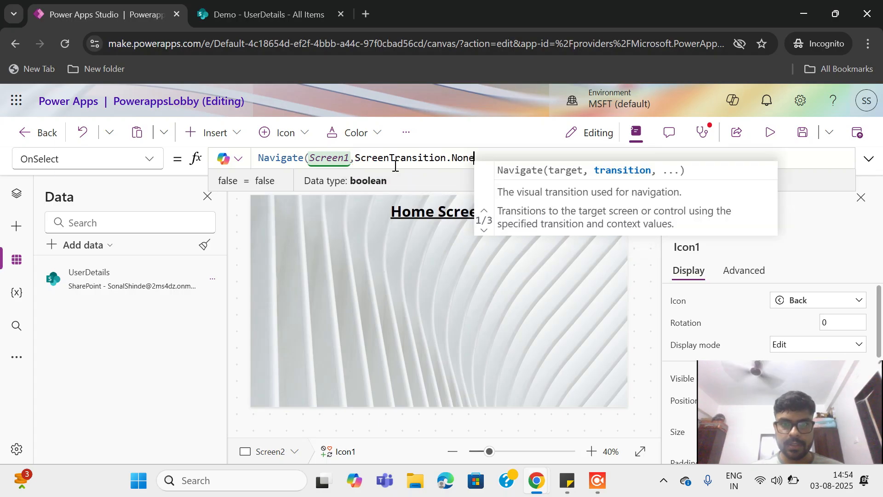
pyautogui.write(');')
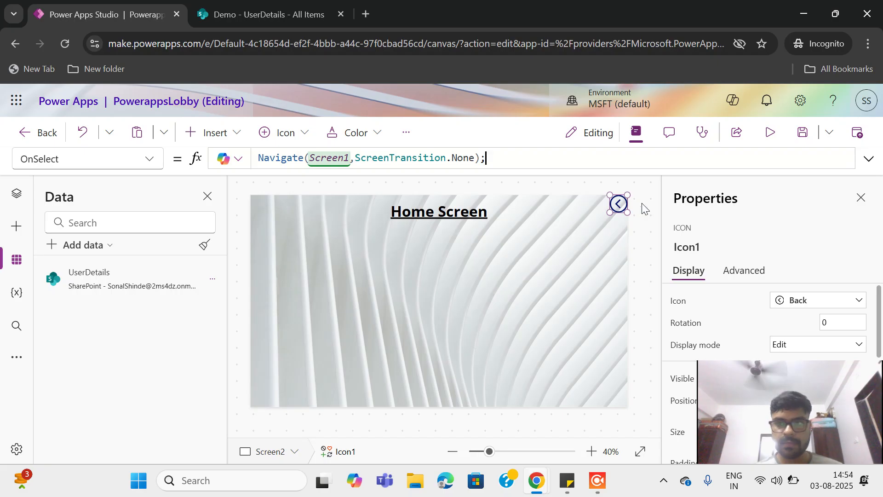
# Test the back arrow in preview, then nudge the Login button slightly left
pyautogui.click(770, 132)
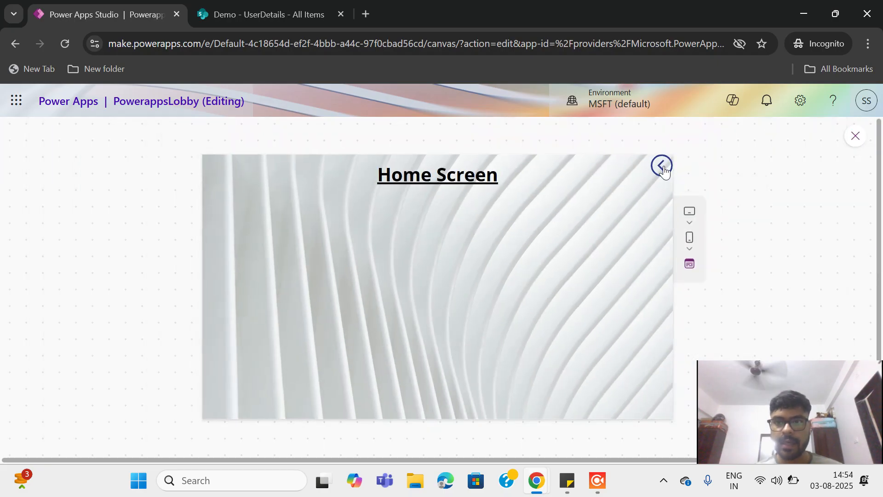
pyautogui.click(663, 167)
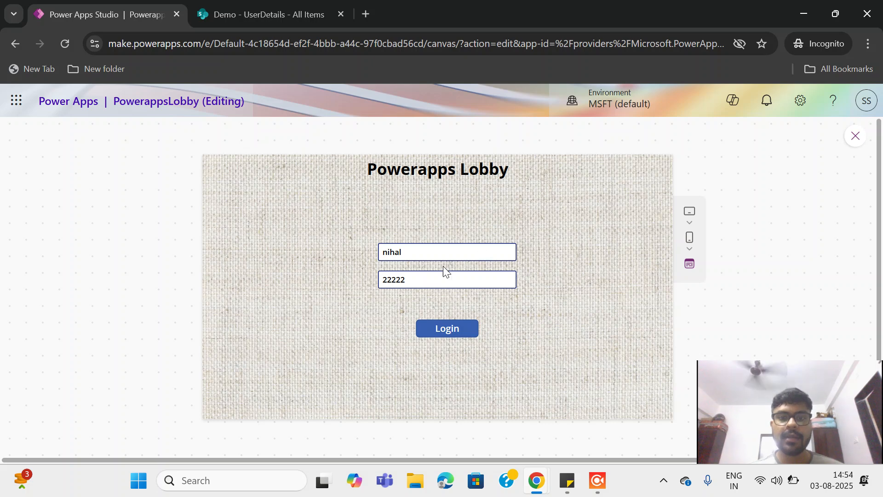
pyautogui.click(856, 136)
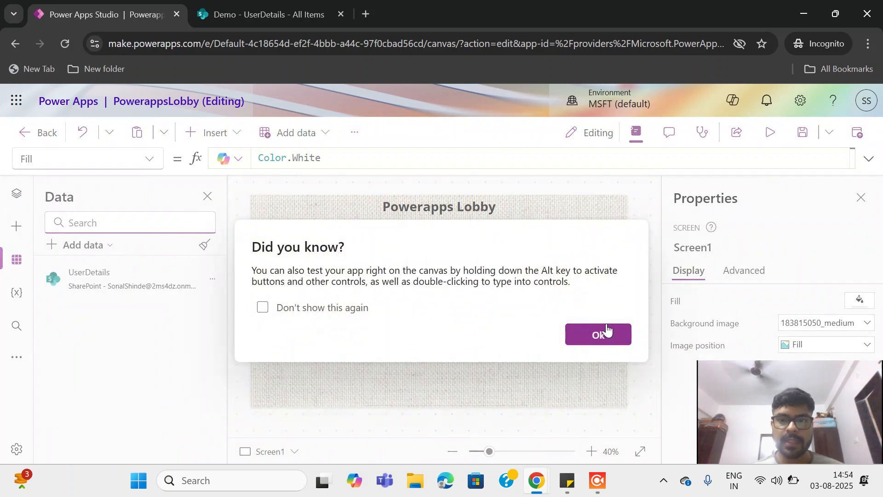
pyautogui.click(598, 334)
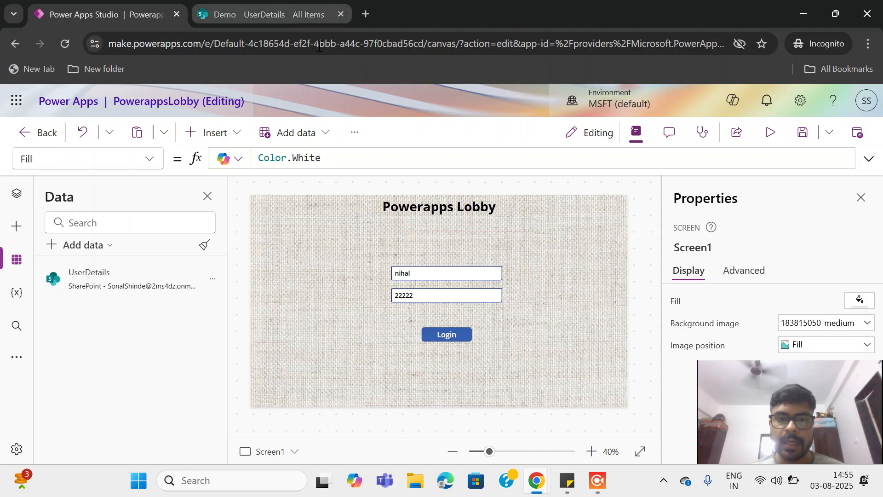
pyautogui.click(451, 333)
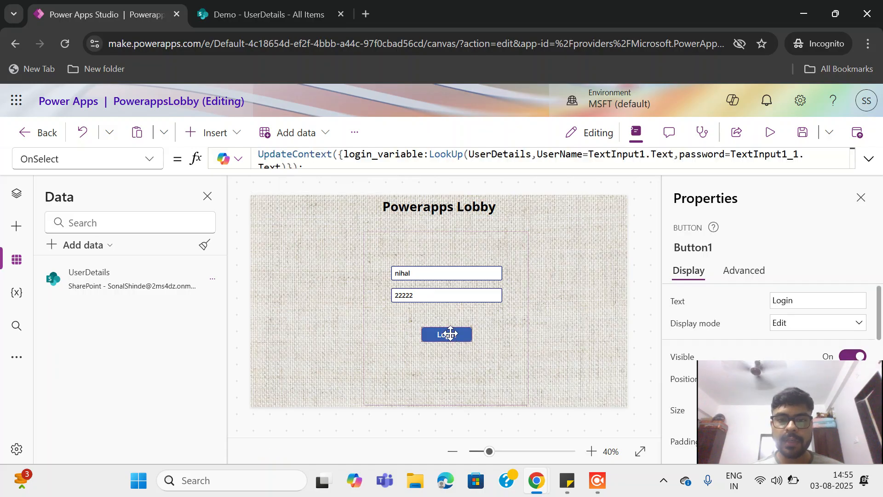
pyautogui.press('Left')
pyautogui.press('Left')
pyautogui.press('Left')
pyautogui.press('Left')
pyautogui.press('Left')
pyautogui.press('Left')
pyautogui.press('Left')
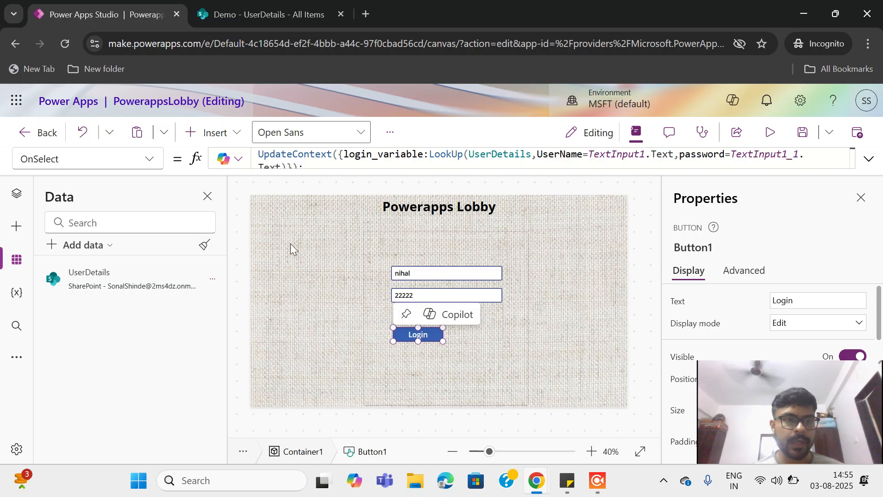
pyautogui.click(424, 293)
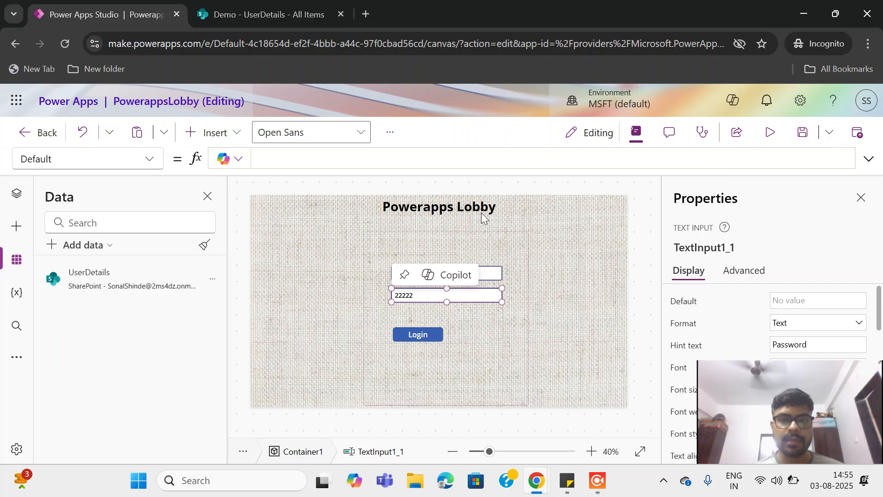
# Delete the sample username and password text from the login fields
pyautogui.click(771, 133)
pyautogui.moveTo(437, 256); pyautogui.dragTo(290, 253)
pyautogui.press('BackSpace')
pyautogui.moveTo(416, 271); pyautogui.dragTo(222, 261)
pyautogui.press('BackSpace')
pyautogui.click(855, 136)
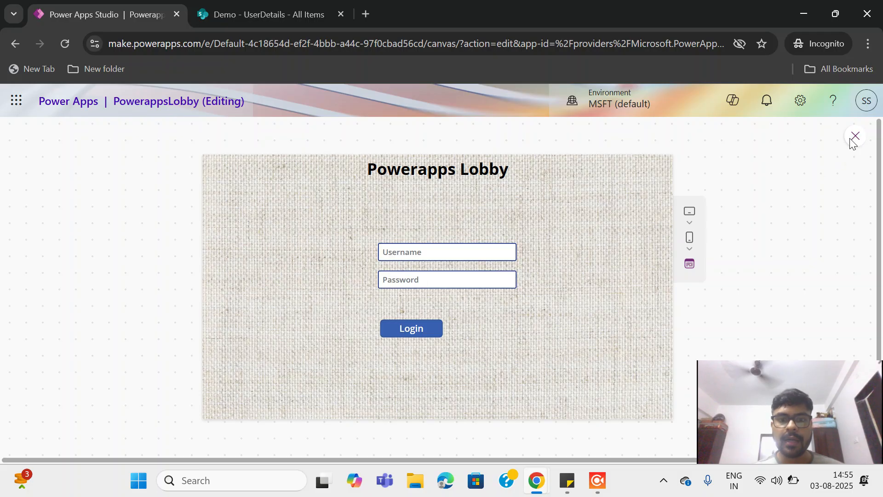
pyautogui.click(606, 333)
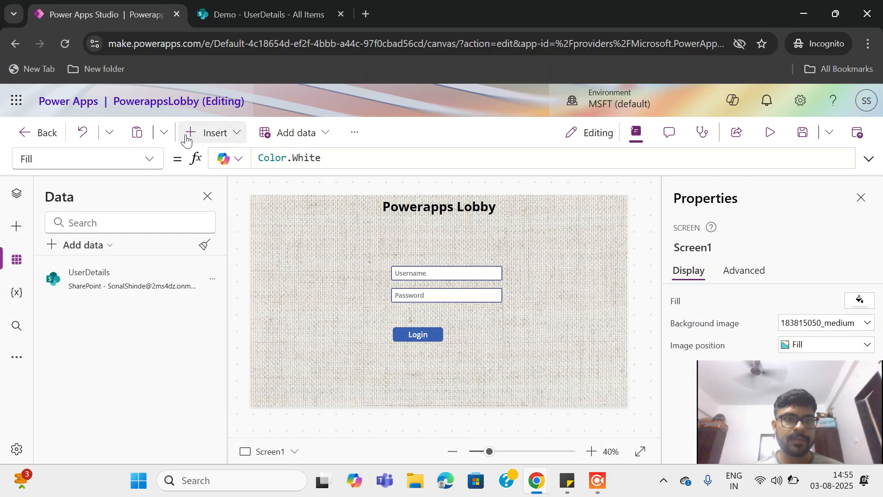
# Insert a new button beside the Login button and set its text to Register
pyautogui.click(206, 132)
pyautogui.click(291, 333)
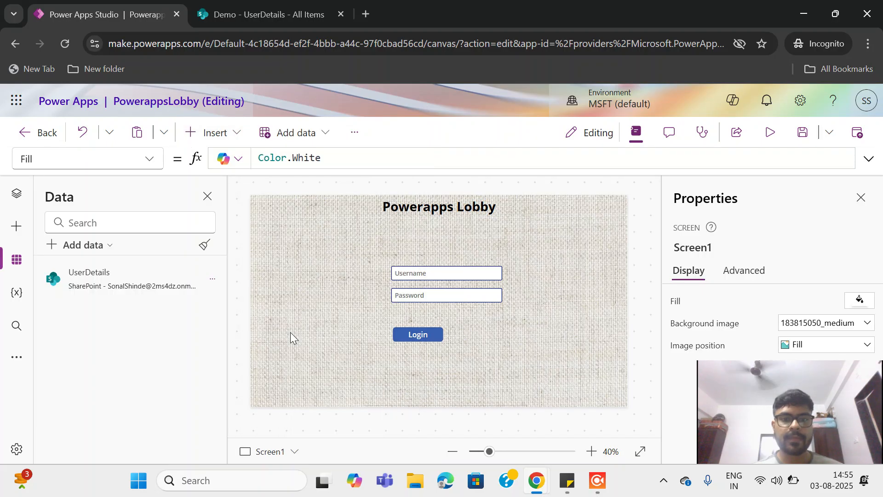
pyautogui.moveTo(286, 210); pyautogui.dragTo(471, 332)
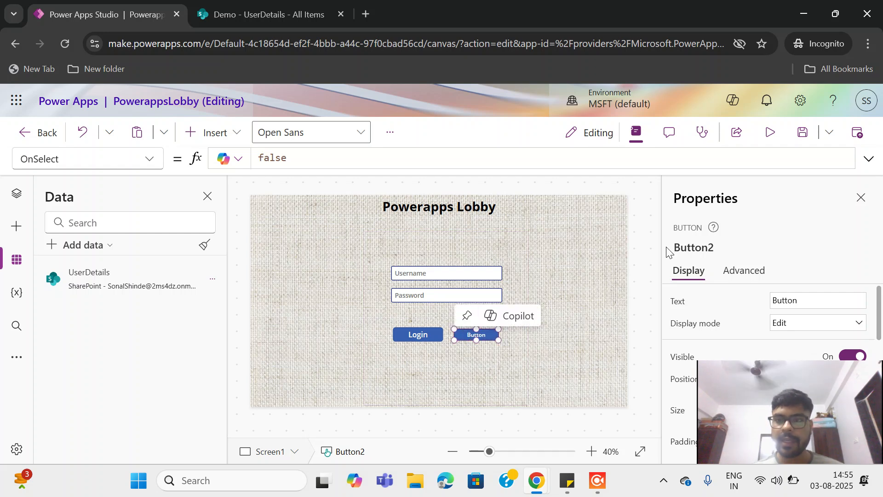
pyautogui.click(803, 294)
pyautogui.write('Register')
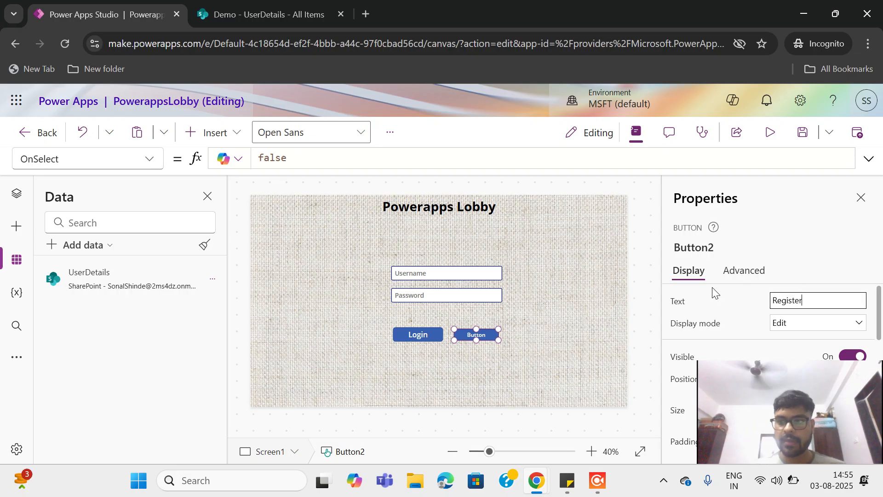
pyautogui.click(477, 335)
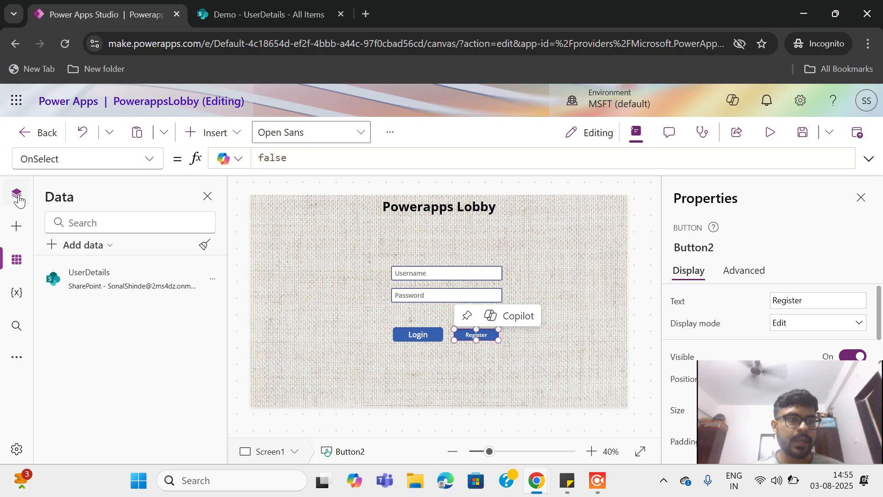
pyautogui.click(16, 193)
# Add a blank Screen3 with the 183815050_medium background image positioned Center
pyautogui.click(53, 269)
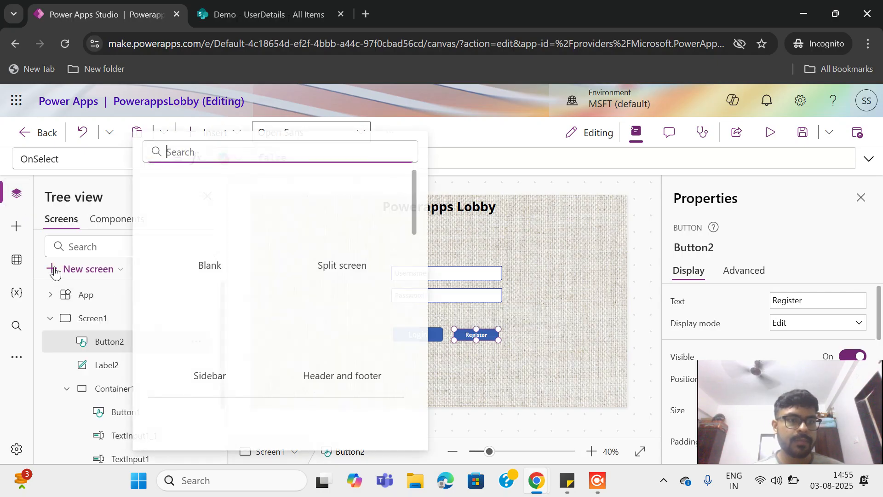
pyautogui.click(209, 226)
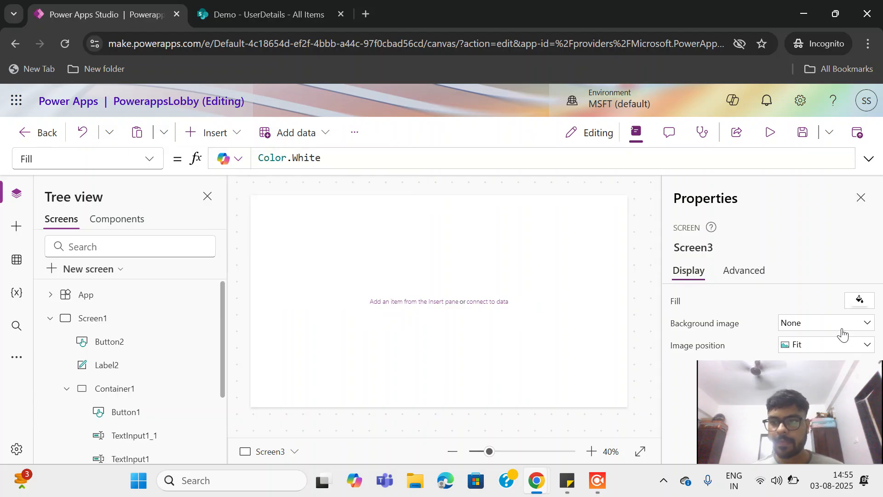
pyautogui.click(842, 328)
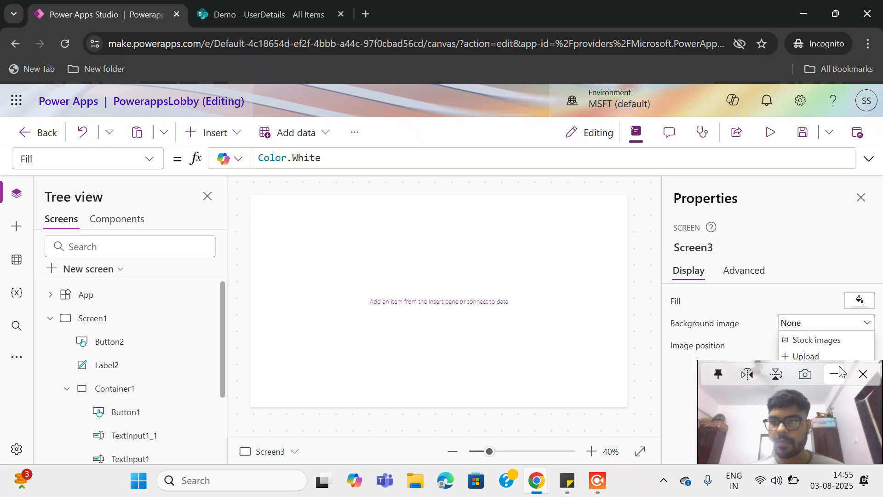
pyautogui.click(837, 376)
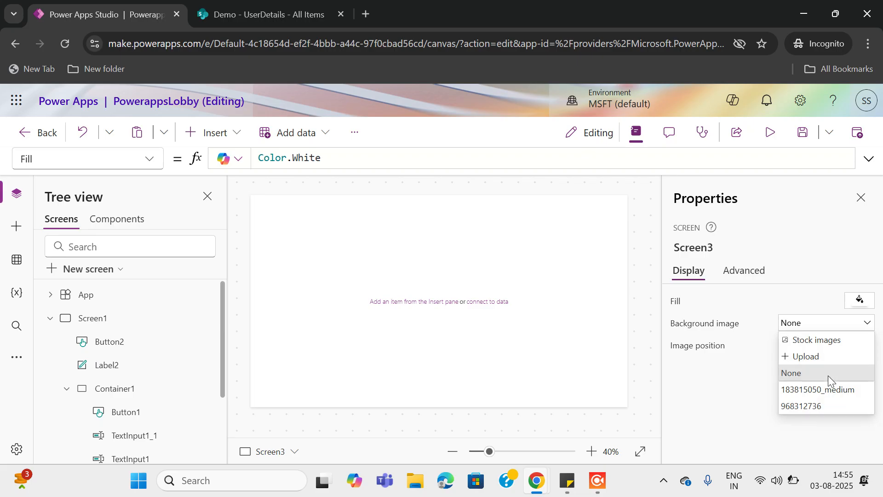
pyautogui.click(824, 391)
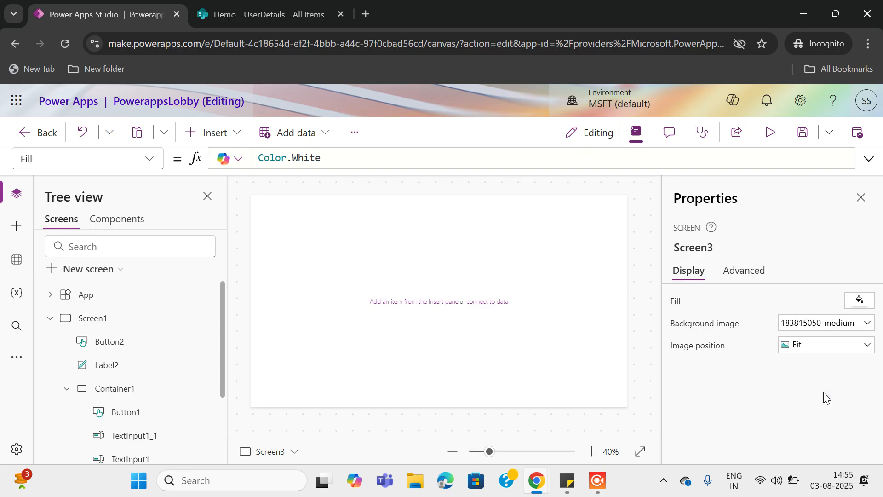
pyautogui.click(844, 349)
pyautogui.click(814, 366)
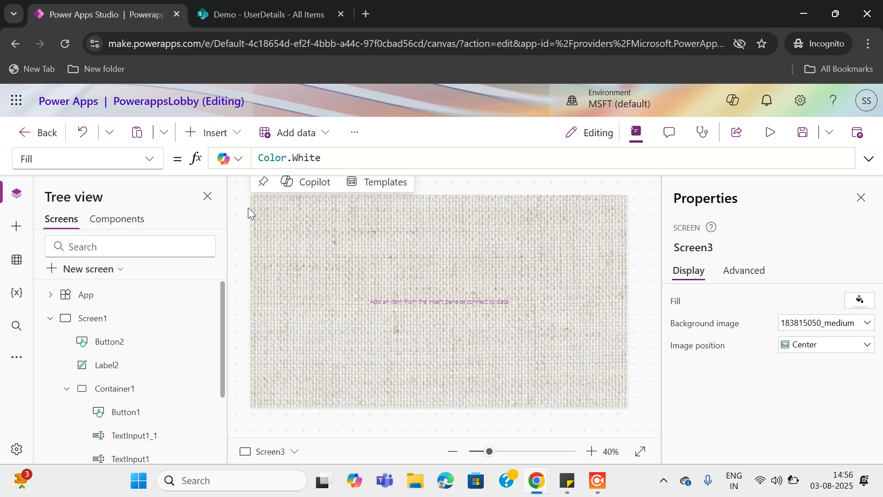
# Add a label across Screen3's top reading New User, font size 25, bold and centre-aligned
pyautogui.click(204, 134)
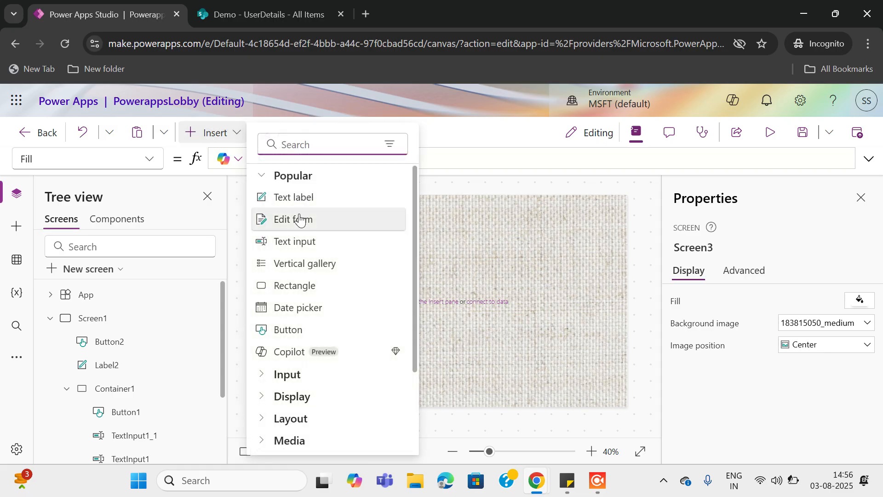
pyautogui.click(316, 203)
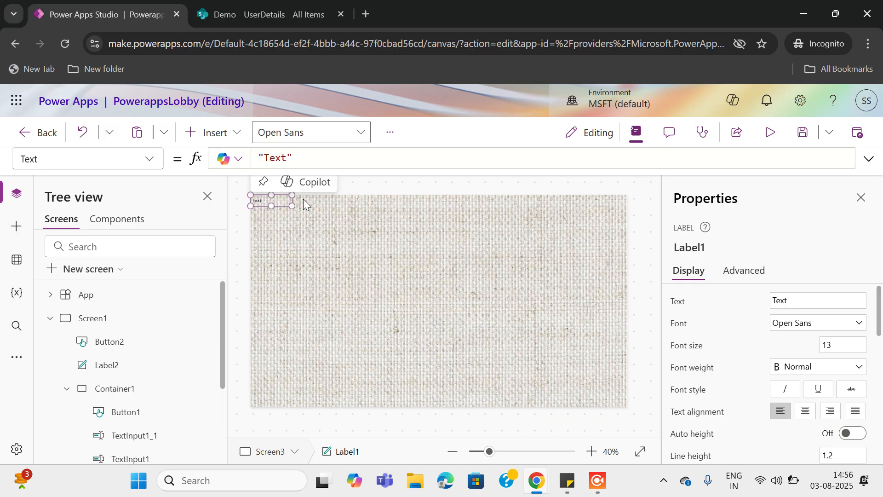
pyautogui.moveTo(293, 205); pyautogui.dragTo(633, 220)
pyautogui.click(801, 303)
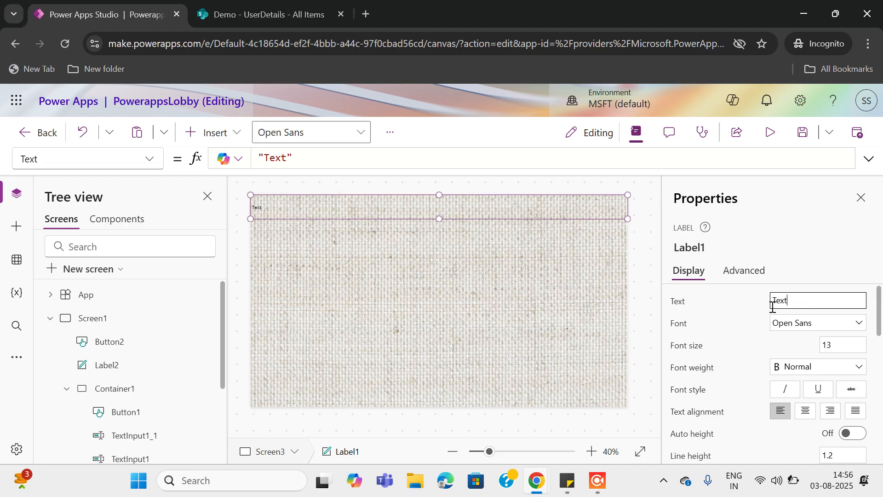
pyautogui.write('User')
pyautogui.doubleClick(842, 346)
pyautogui.write('20')
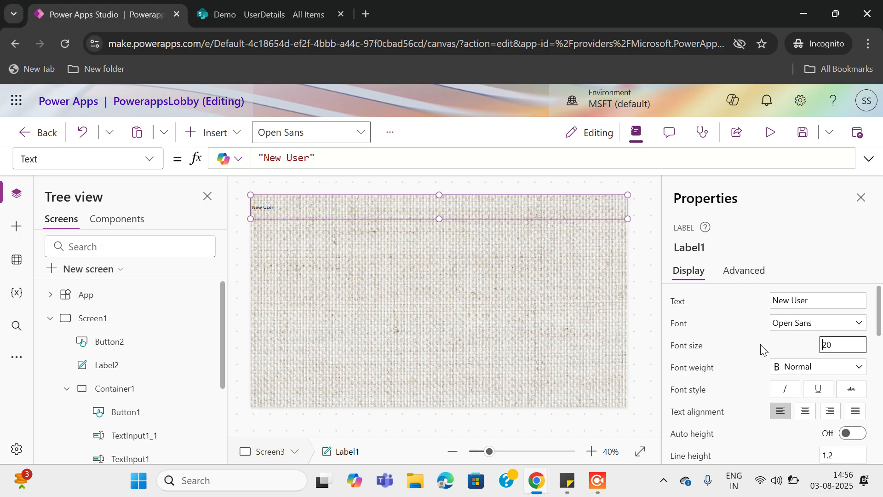
pyautogui.click(844, 370)
pyautogui.click(799, 378)
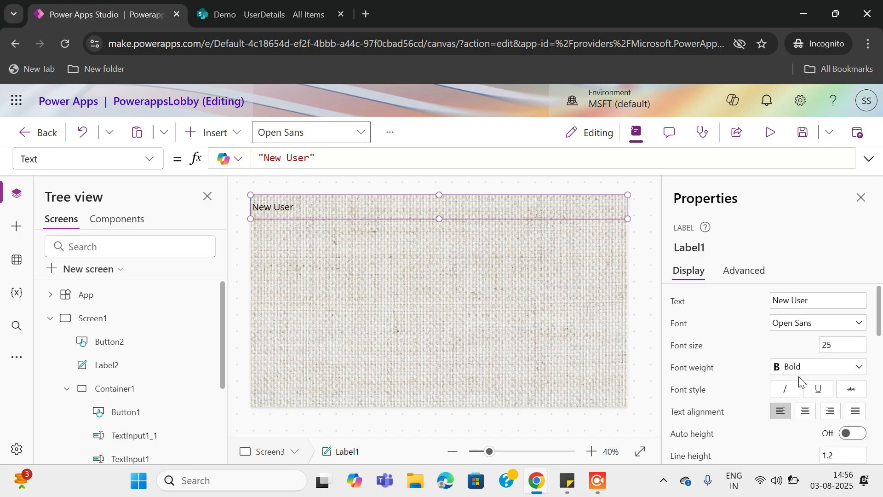
pyautogui.click(805, 411)
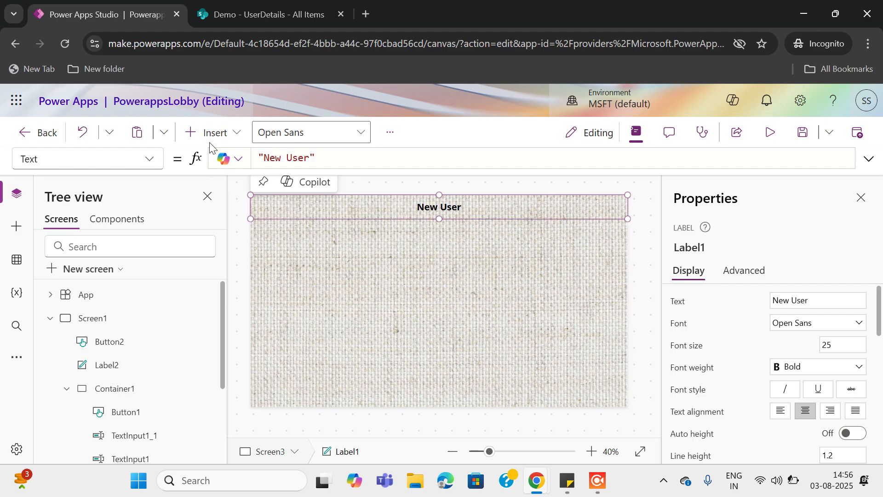
# Insert a label below the heading with text Username, font size 20, semibold
pyautogui.click(343, 290)
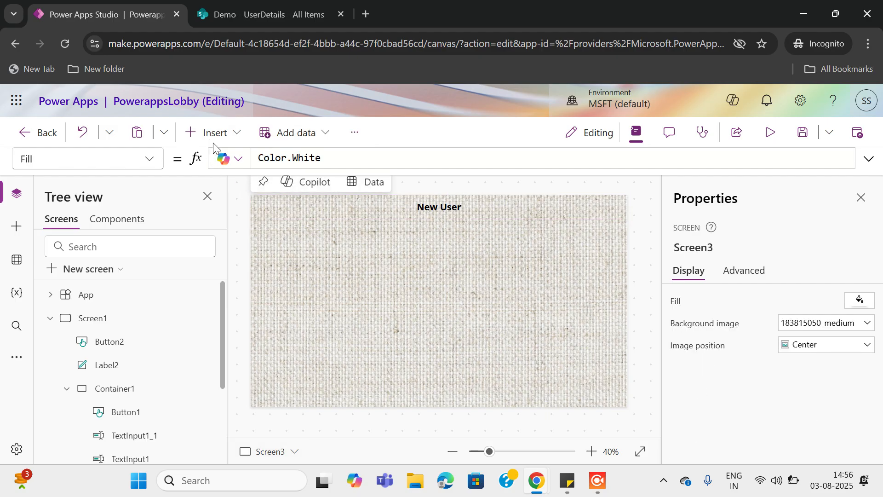
pyautogui.click(210, 132)
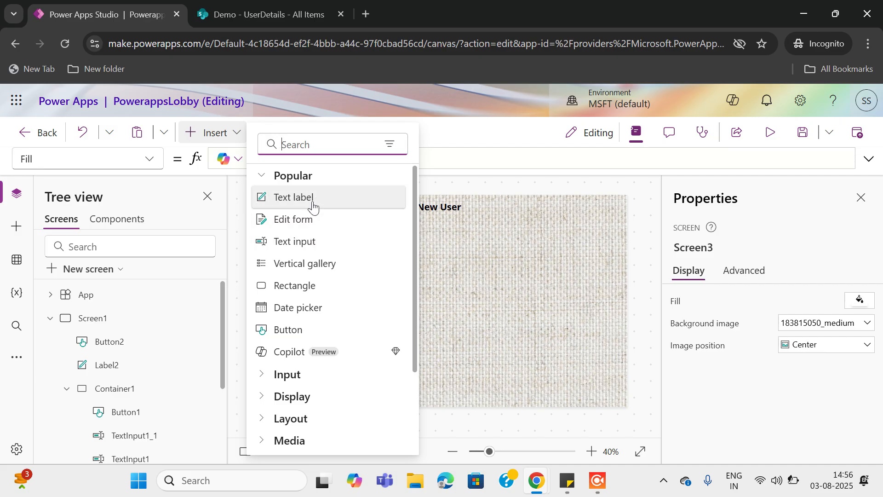
pyautogui.click(360, 235)
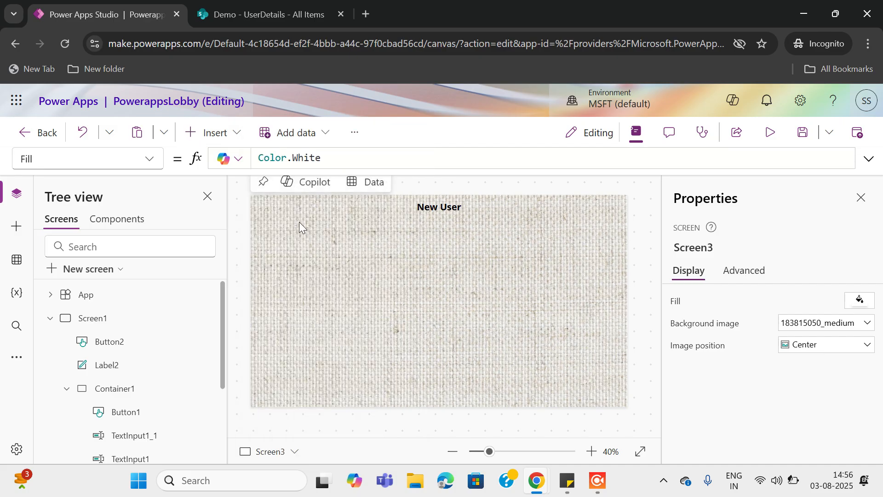
pyautogui.moveTo(282, 209); pyautogui.dragTo(293, 239)
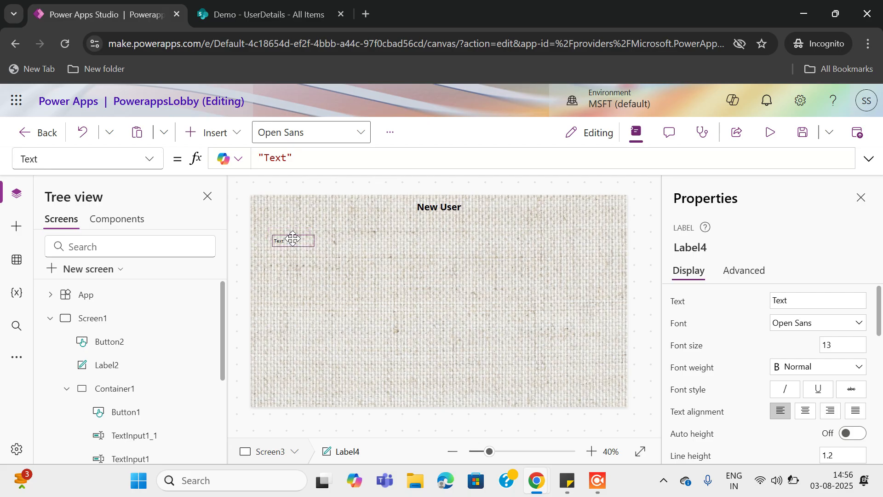
pyautogui.moveTo(834, 346); pyautogui.dragTo(792, 350)
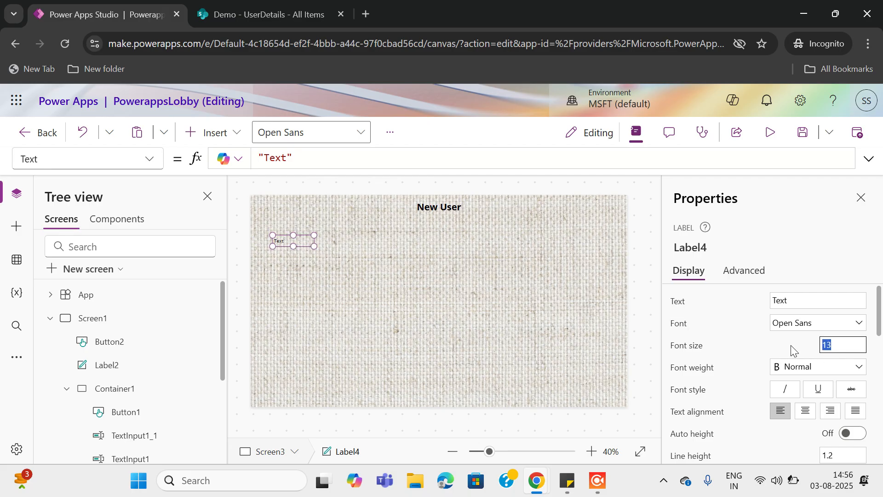
pyautogui.write('20')
pyautogui.click(820, 368)
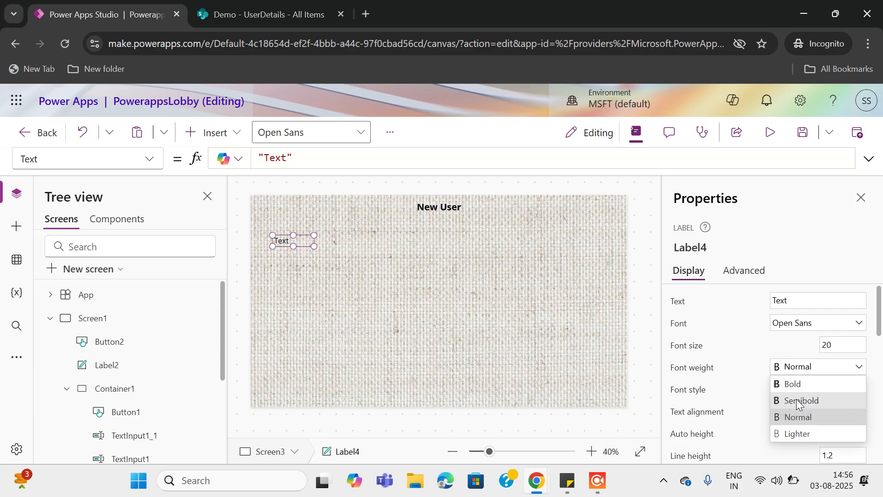
pyautogui.click(796, 399)
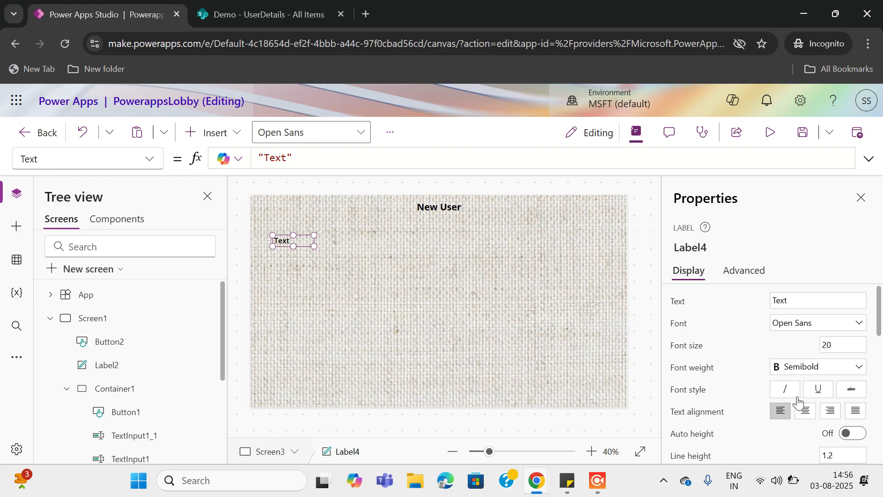
pyautogui.click(797, 298)
pyautogui.moveTo(796, 298); pyautogui.dragTo(697, 288)
pyautogui.press('BackSpace')
pyautogui.write('Usr')
pyautogui.press('BackSpace')
pyautogui.write('ername')
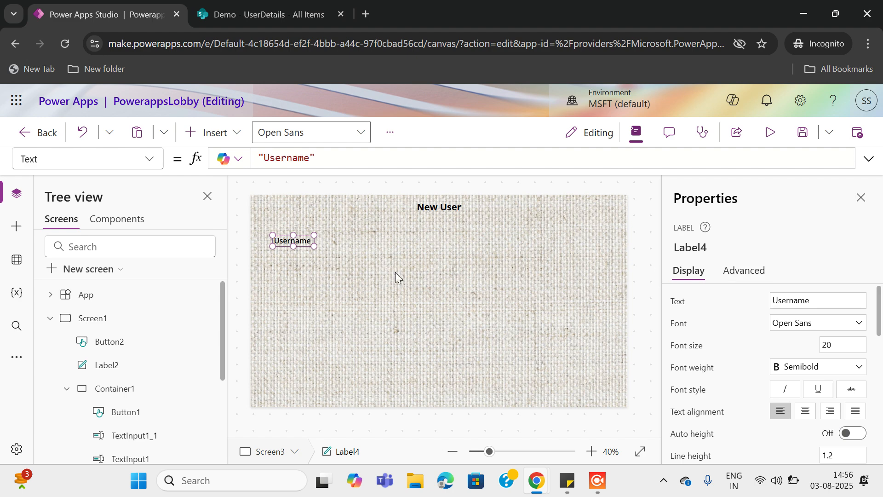
# Try twice to paste a copy of the Username label, dismissing each paste error
pyautogui.click(292, 240)
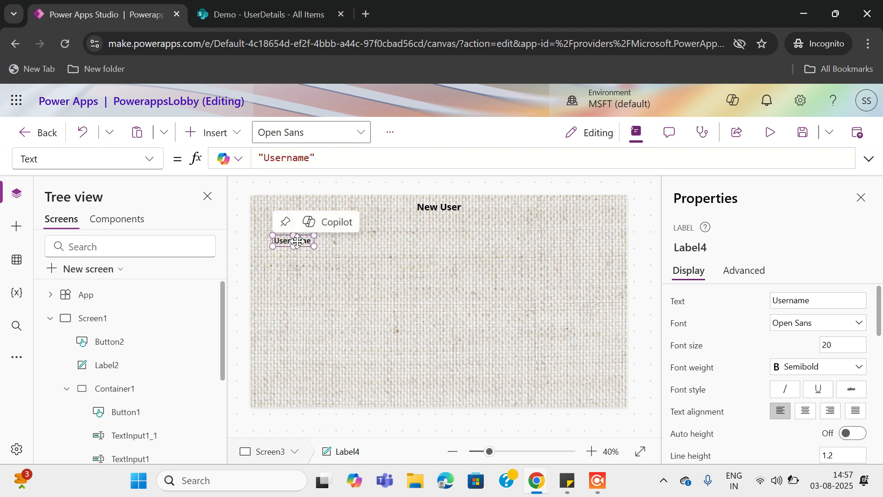
pyautogui.hotkey('ctrl', 'v')
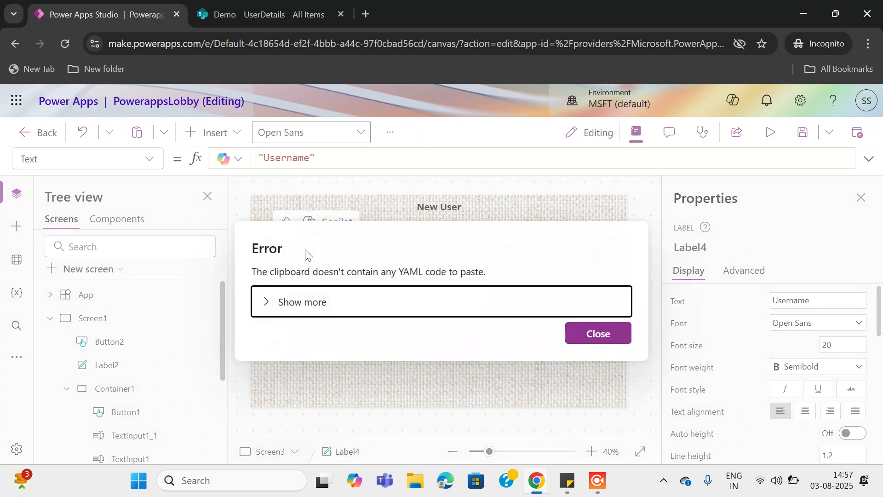
pyautogui.click(586, 330)
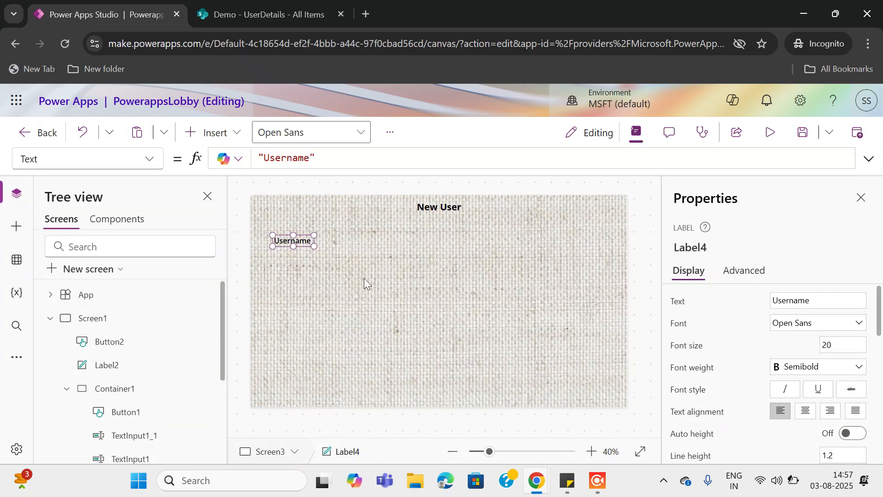
pyautogui.click(307, 260)
pyautogui.click(295, 241)
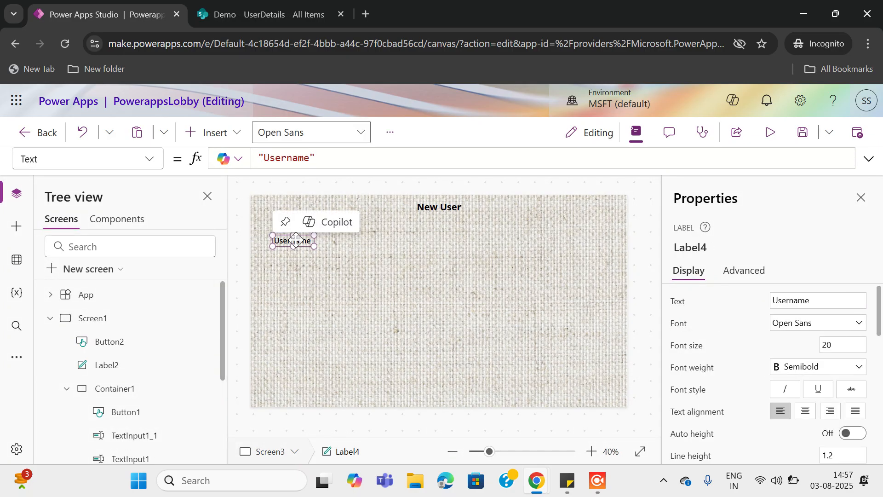
pyautogui.hotkey('ctrl', 'v')
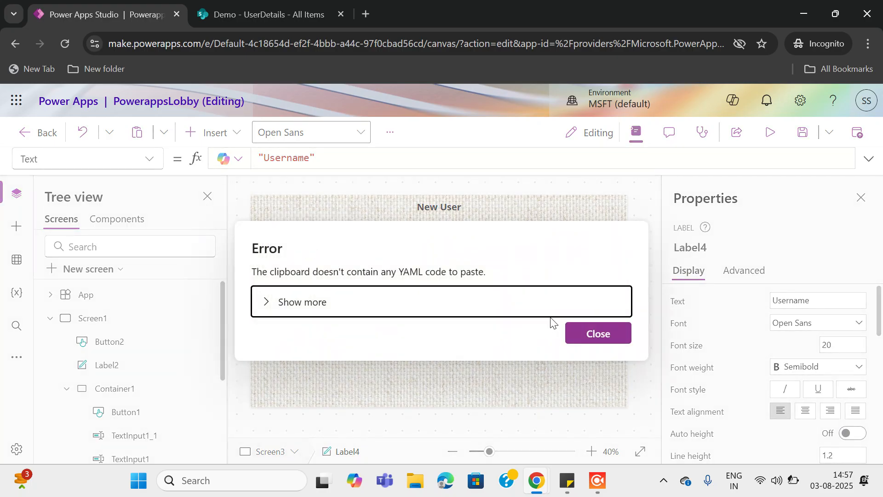
pyautogui.click(597, 332)
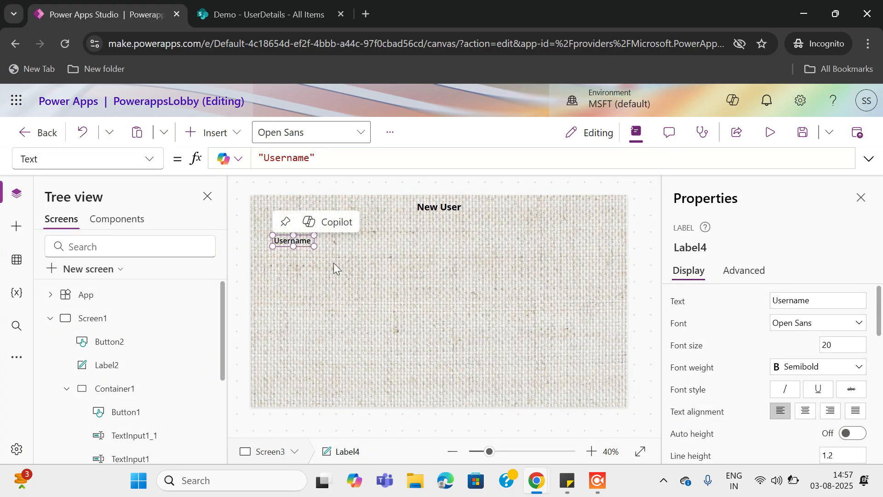
pyautogui.click(333, 262)
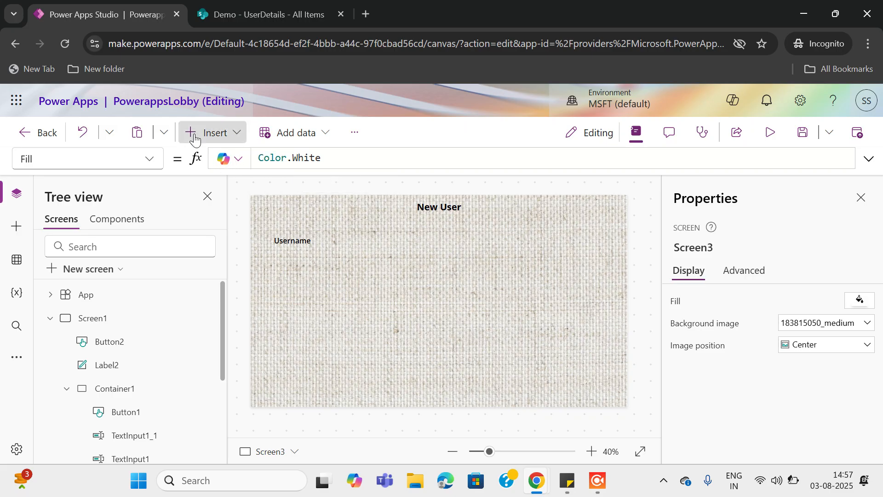
# Insert a text label directly under Username and change its text to Email
pyautogui.click(207, 132)
pyautogui.click(294, 197)
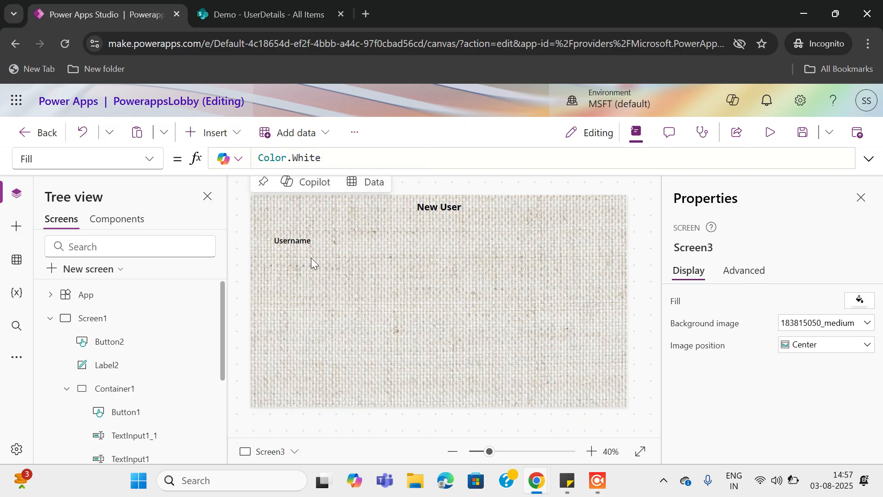
pyautogui.moveTo(282, 212); pyautogui.dragTo(288, 270)
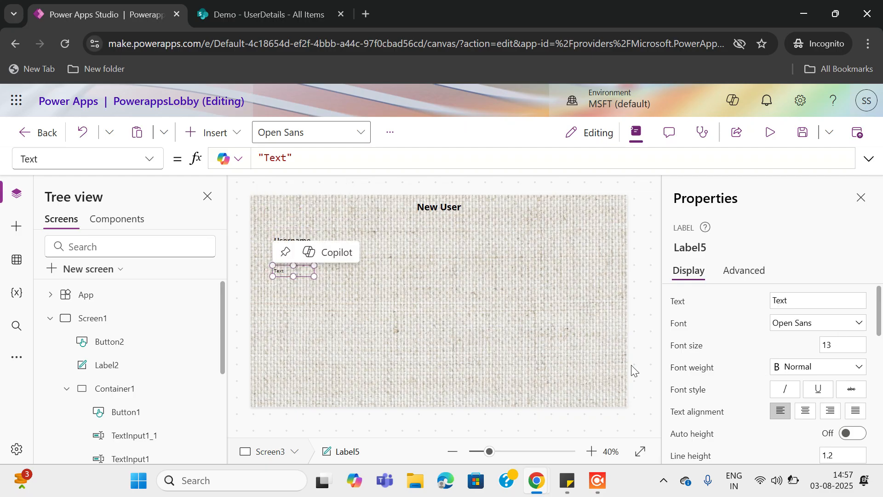
pyautogui.click(795, 300)
pyautogui.write('Pa')
pyautogui.press('BackSpace')
pyautogui.press('BackSpace')
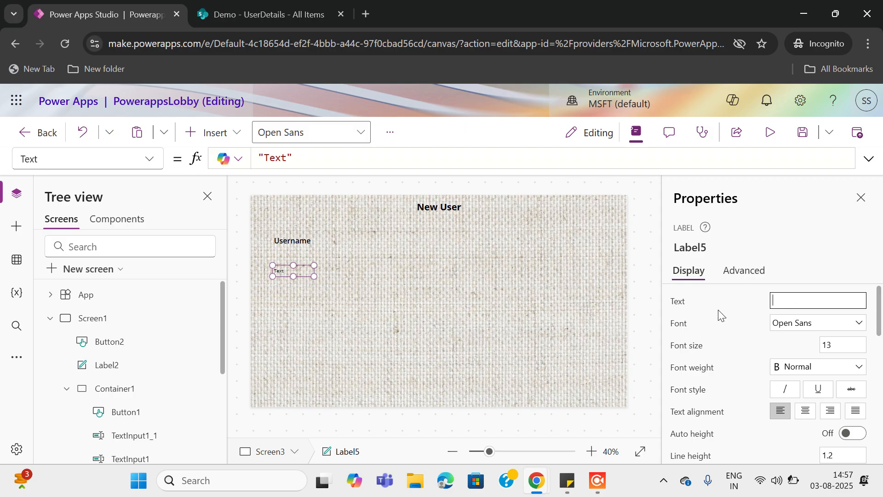
pyautogui.write('Email')
# Check the SharePoint UserDetails columns through Email, then set the new label's text to 'Email'
pyautogui.click(280, 7)
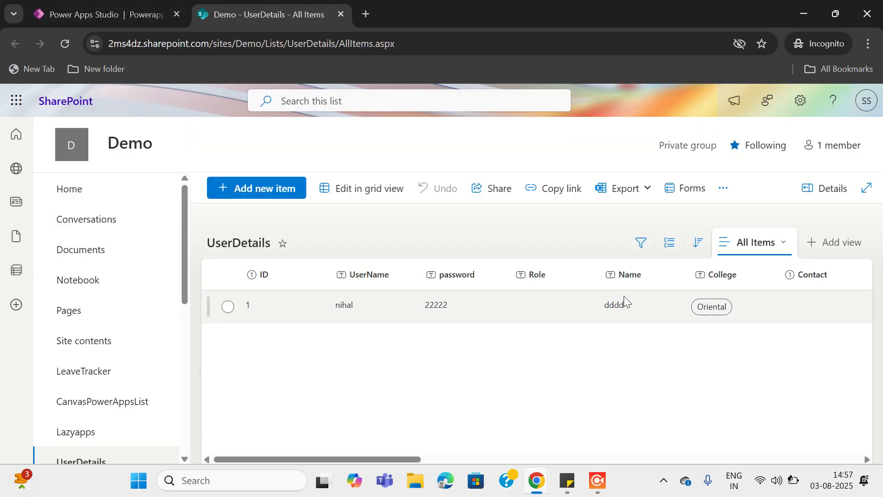
pyautogui.hscroll(1, 635, 361)
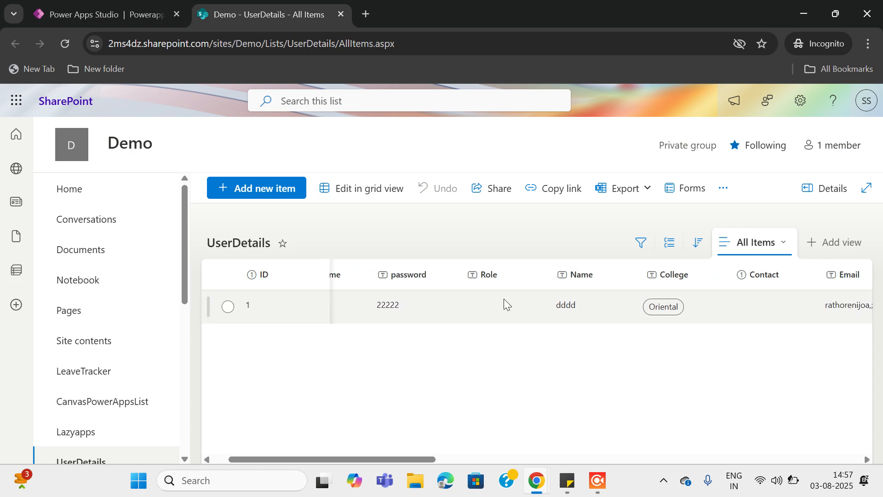
pyautogui.hscroll(3, 596, 303)
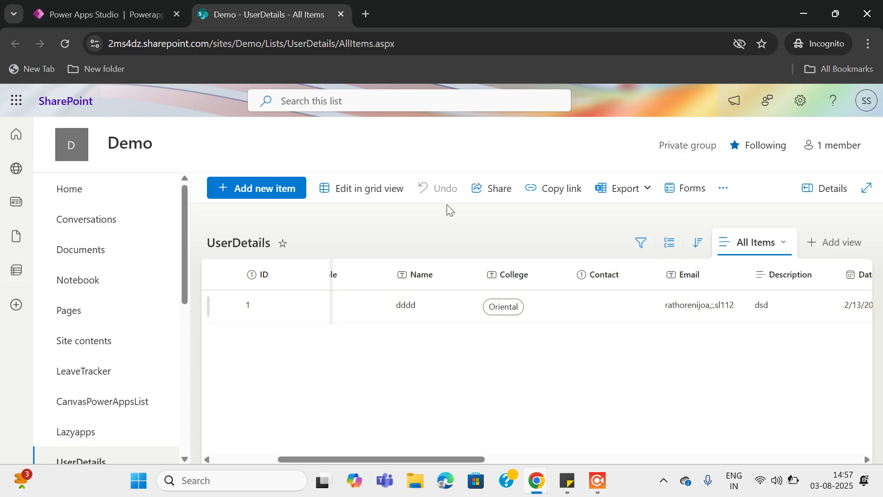
pyautogui.click(149, 20)
pyautogui.write('Email')
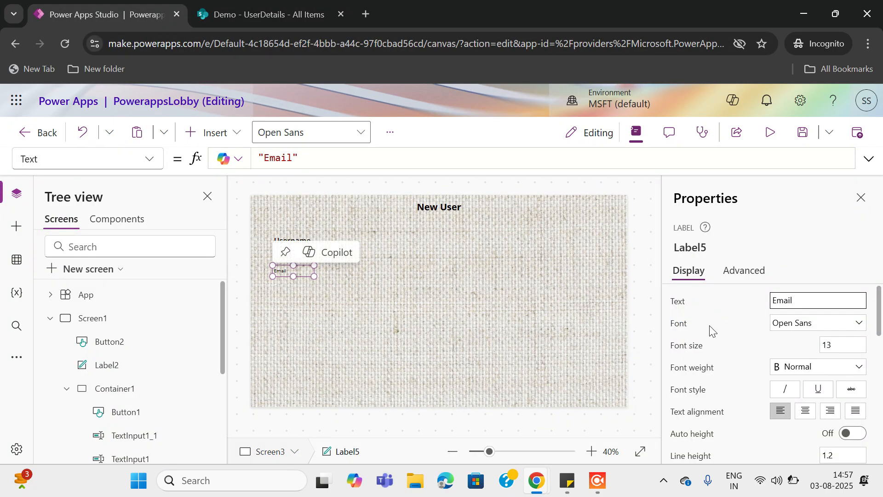
# Commit the Email text, undo the accidental paste and dismiss the paste error
pyautogui.hotkey('ctrl', 'v')
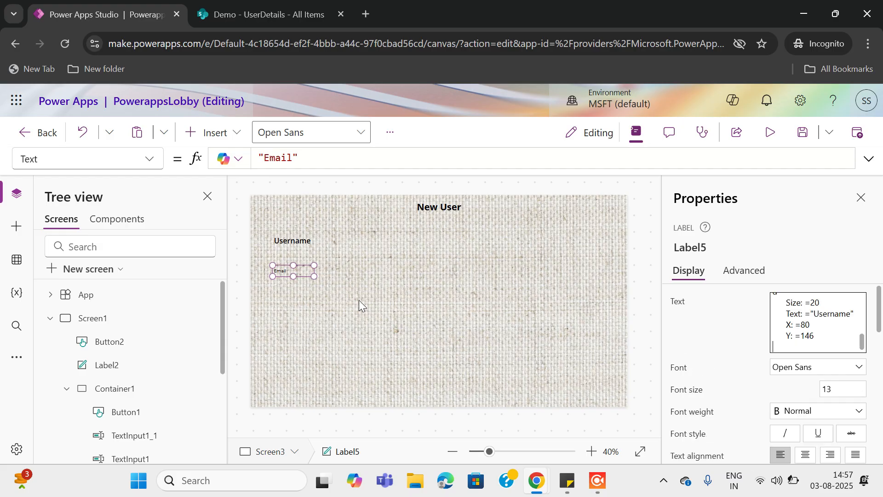
pyautogui.click(286, 268)
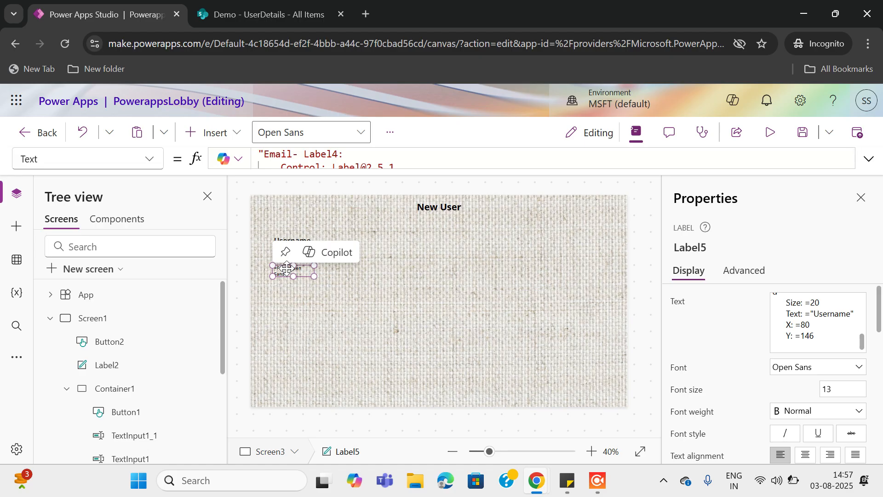
pyautogui.hotkey('ctrl', 'z')
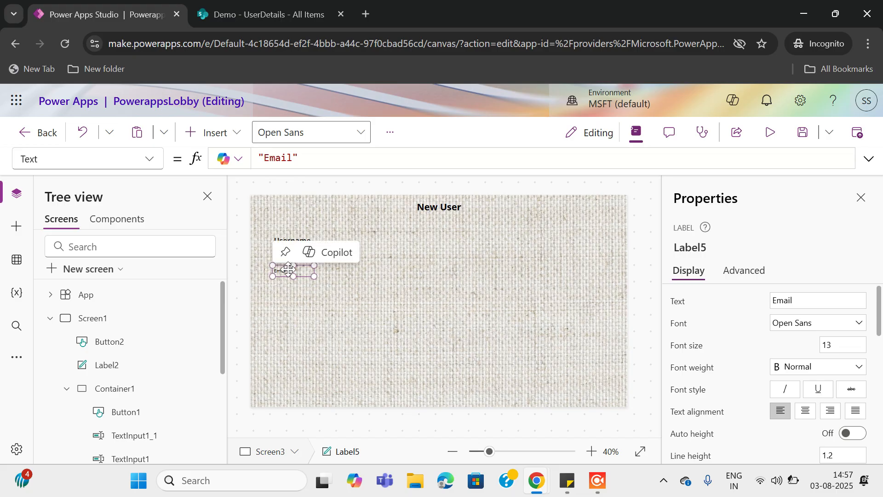
pyautogui.hotkey('ctrl', 'v')
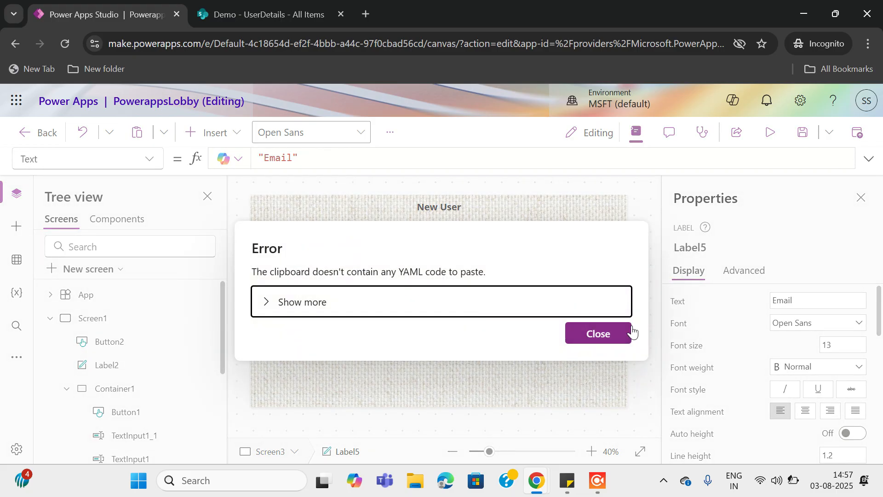
pyautogui.click(598, 333)
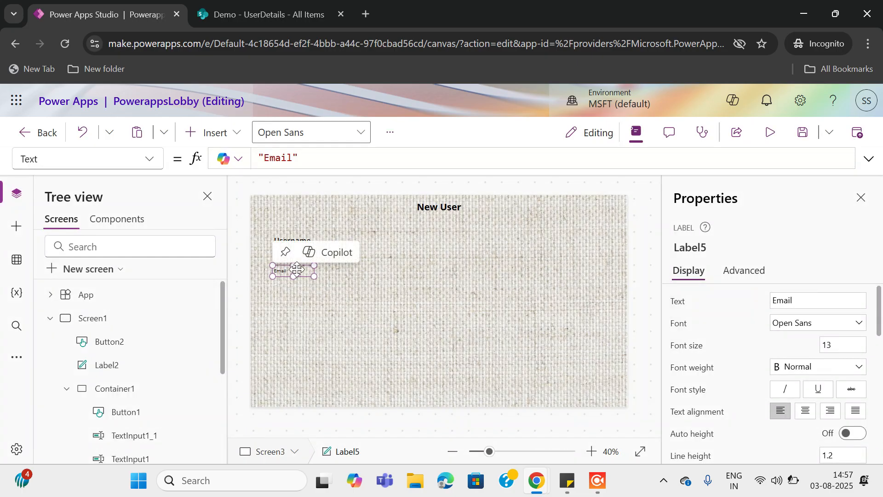
# Give the Email label font size 20 and Semibold font weight
pyautogui.click(847, 344)
pyautogui.moveTo(847, 344); pyautogui.dragTo(778, 340)
pyautogui.write('20')
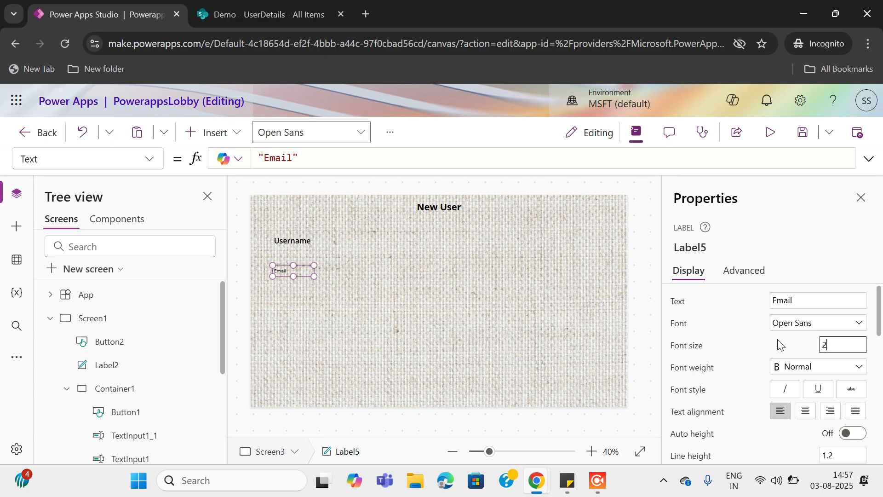
pyautogui.click(828, 370)
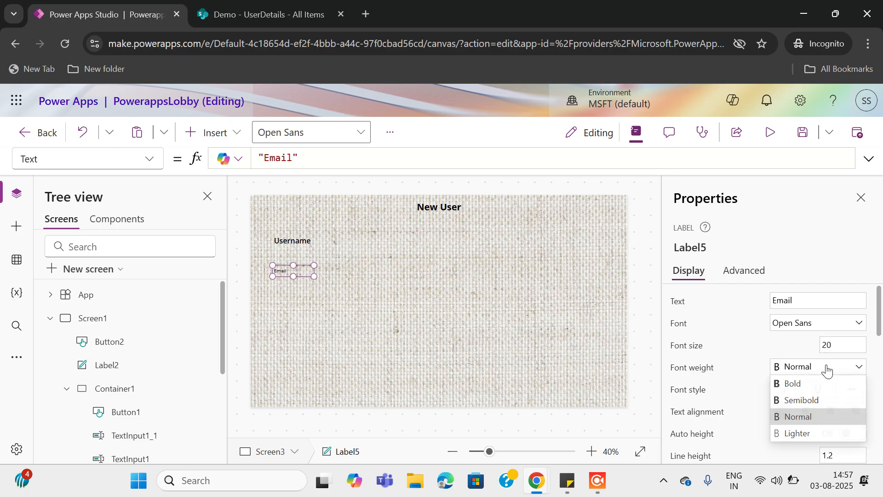
pyautogui.click(803, 398)
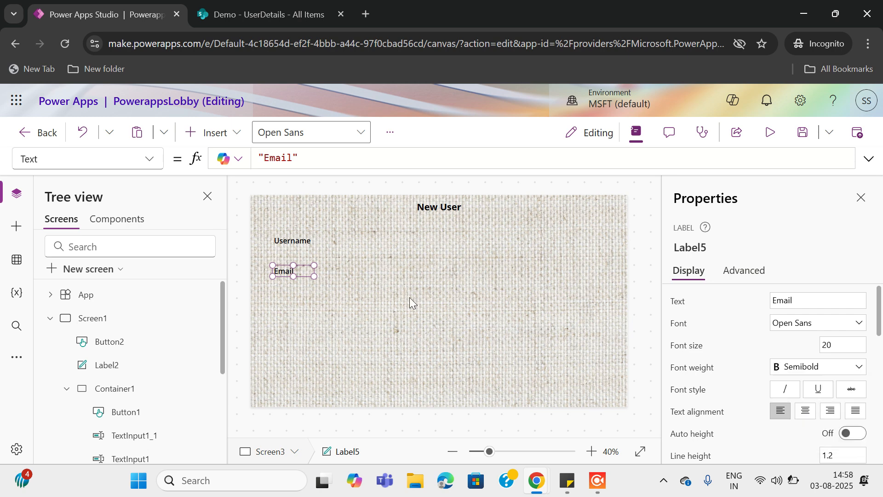
pyautogui.click(371, 274)
pyautogui.click(291, 273)
# Insert a text input and place it beside the Username label
pyautogui.click(201, 133)
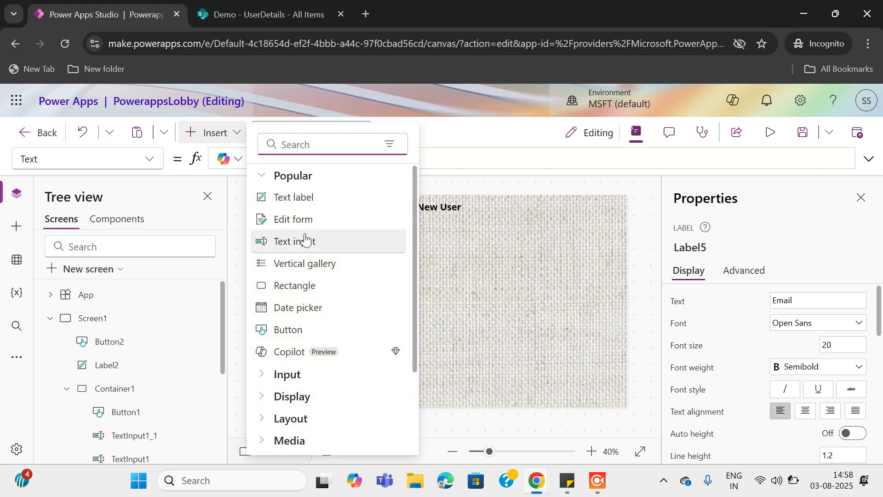
pyautogui.click(308, 241)
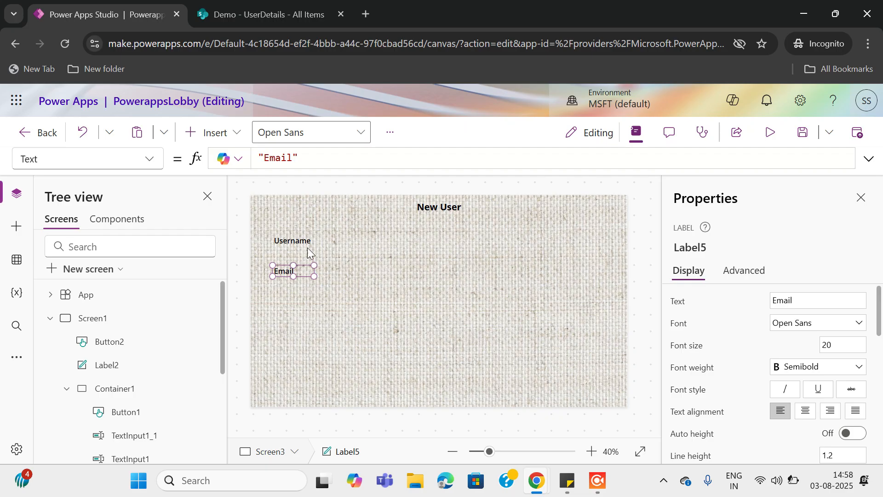
pyautogui.moveTo(296, 211); pyautogui.dragTo(345, 242)
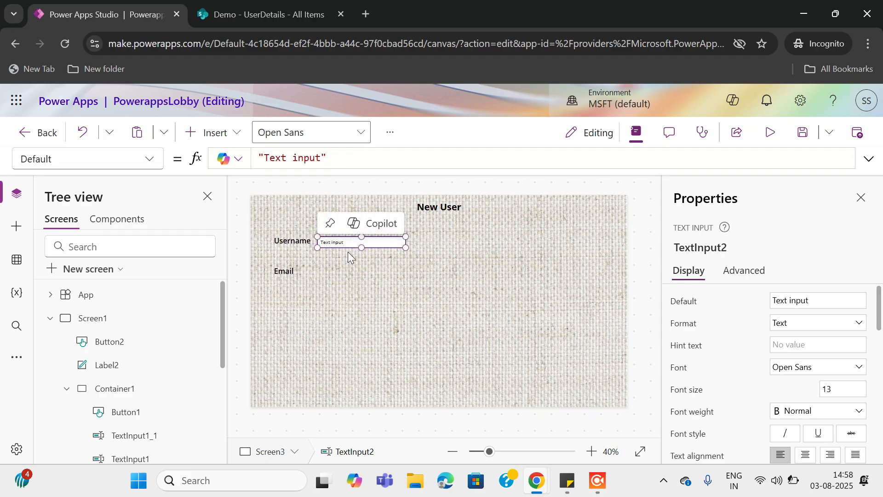
pyautogui.hotkey('ctrl', 'v')
pyautogui.click(576, 338)
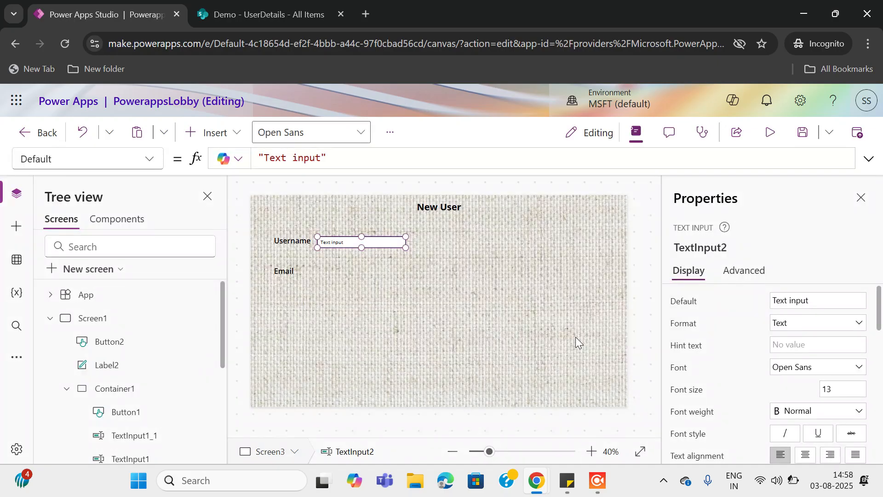
# Add a second text input beside Email and clear its 'Text input' default
pyautogui.click(202, 132)
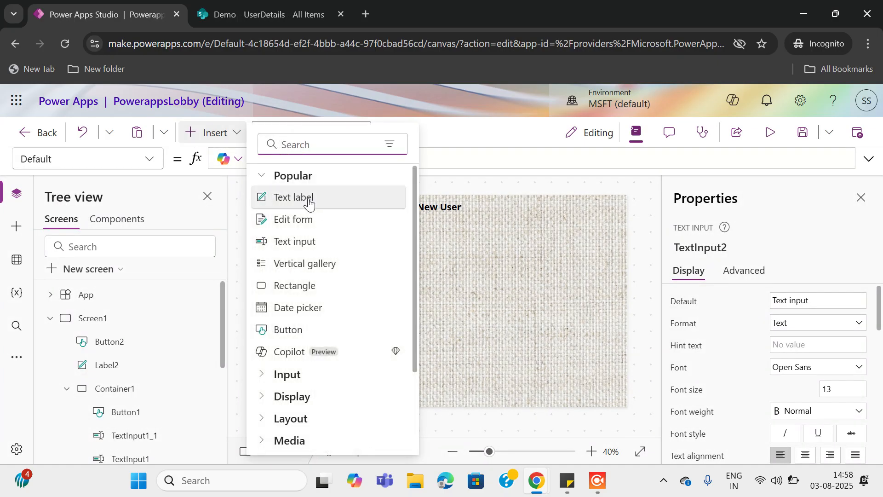
pyautogui.click(308, 241)
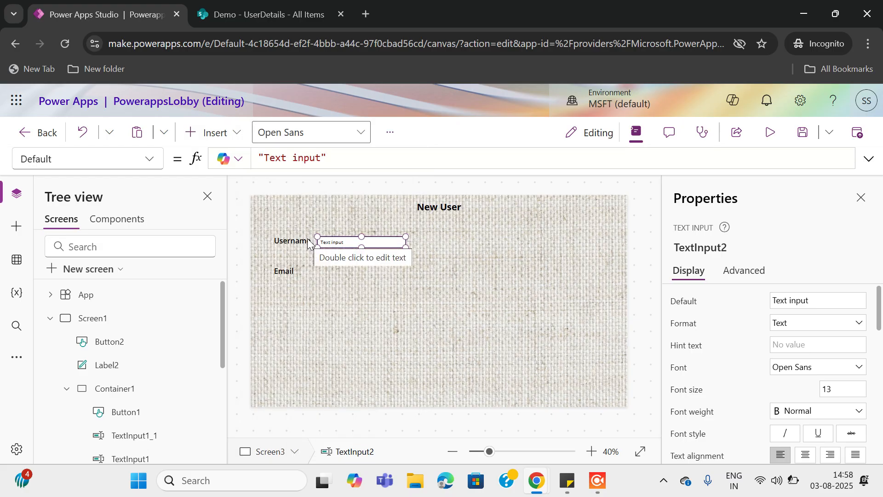
pyautogui.moveTo(294, 212); pyautogui.dragTo(357, 266)
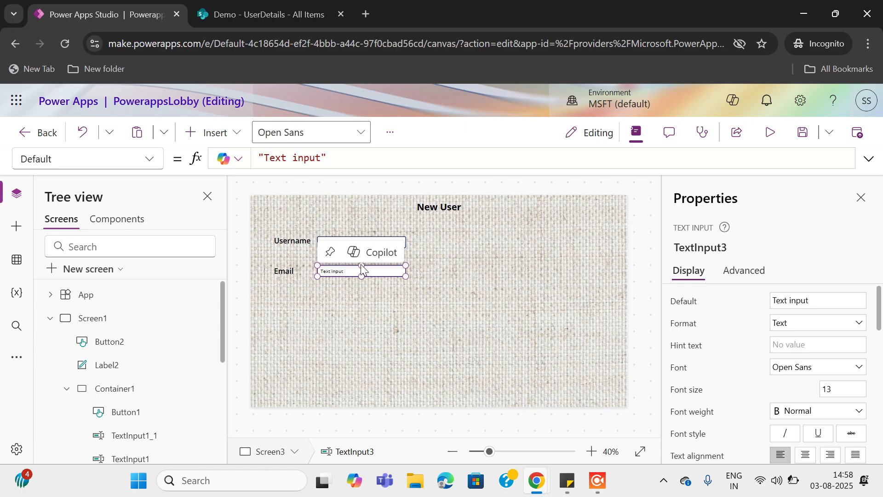
pyautogui.moveTo(820, 300); pyautogui.dragTo(701, 297)
pyautogui.press('BackSpace')
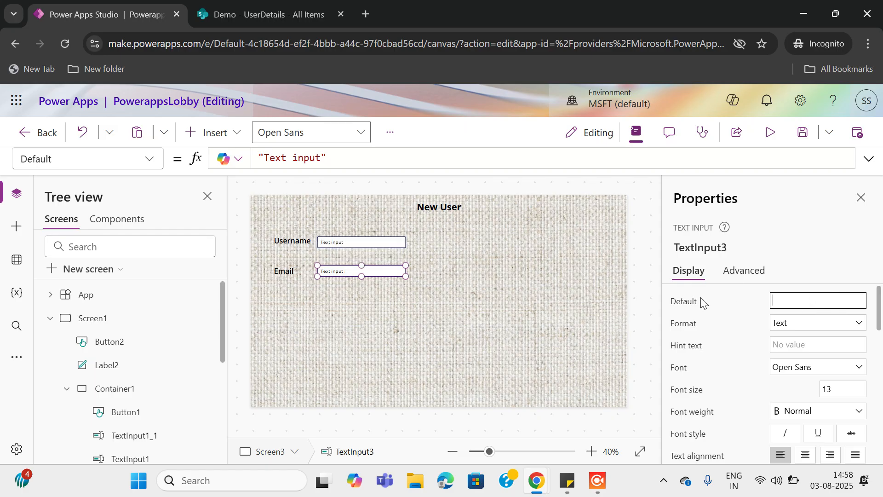
pyautogui.click(790, 341)
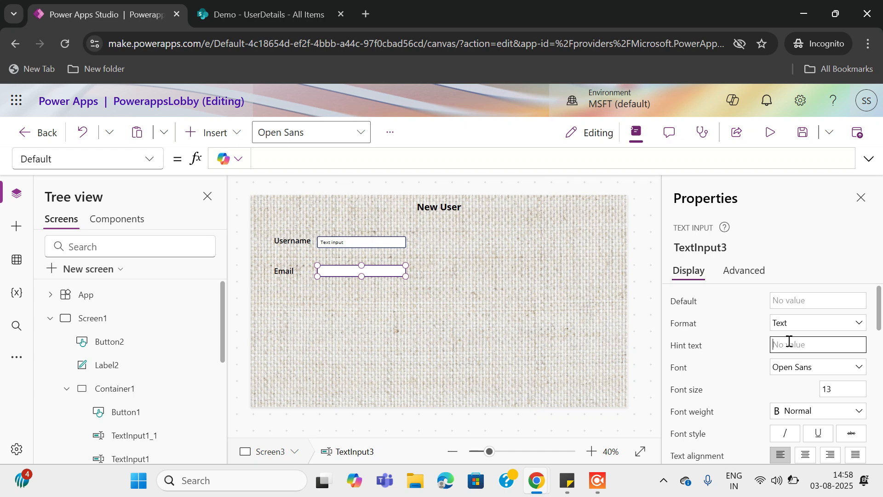
# Clear the 'Text input' default text from the Username text input
pyautogui.click(347, 246)
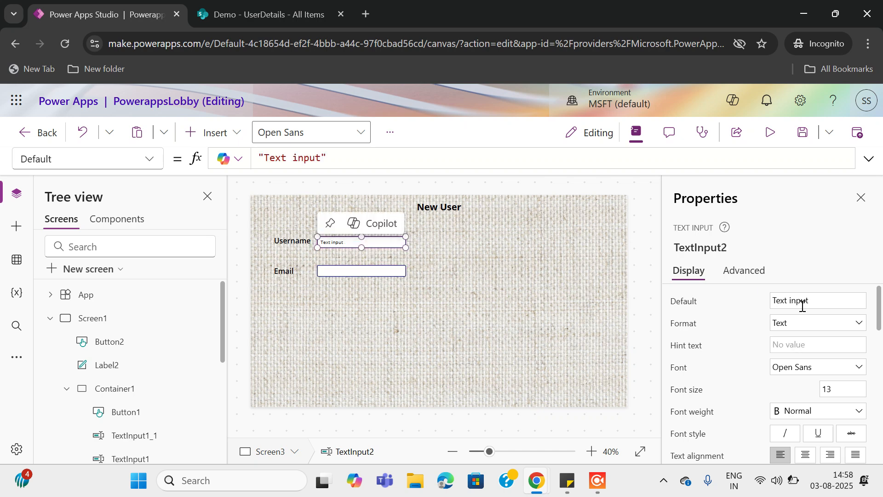
pyautogui.moveTo(821, 300); pyautogui.dragTo(682, 306)
pyautogui.press('BackSpace')
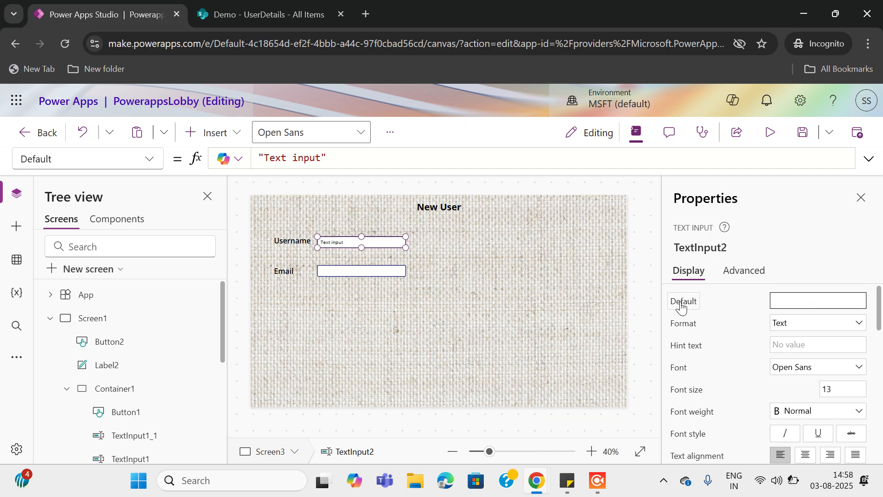
pyautogui.click(202, 134)
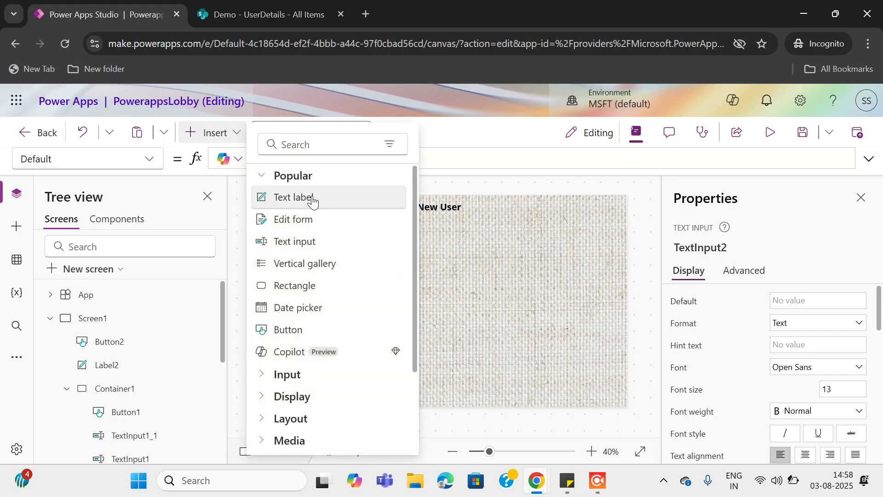
# Place a new label right of Username, size 20, Semibold, with text 'Role'
pyautogui.press('Escape')
pyautogui.moveTo(288, 213); pyautogui.dragTo(478, 245)
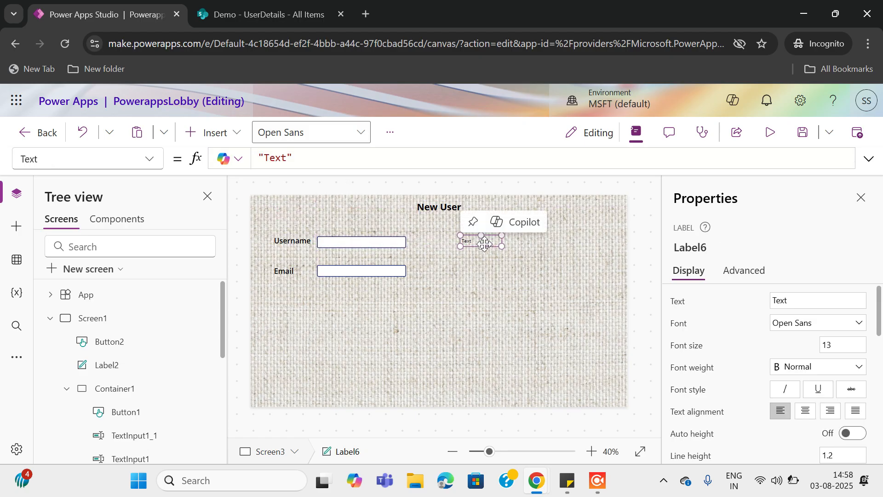
pyautogui.click(841, 347)
pyautogui.write('20')
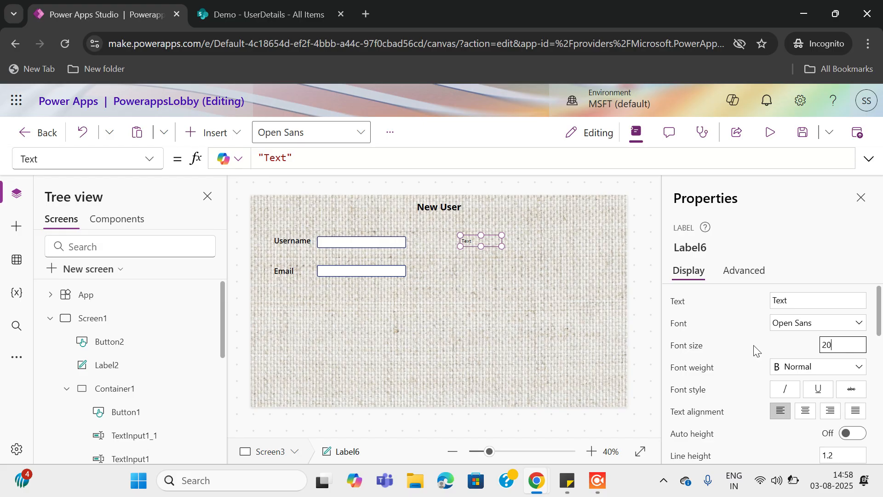
pyautogui.click(812, 367)
pyautogui.click(805, 401)
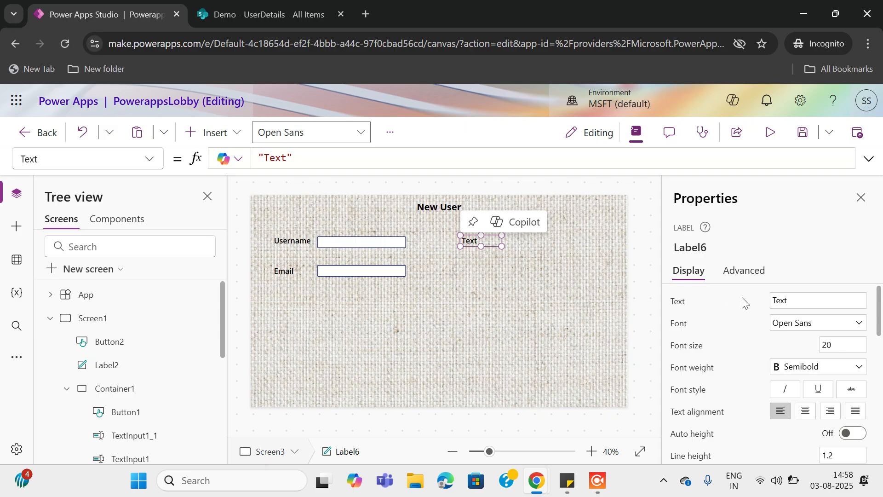
pyautogui.click(793, 300)
pyautogui.moveTo(793, 301); pyautogui.dragTo(715, 304)
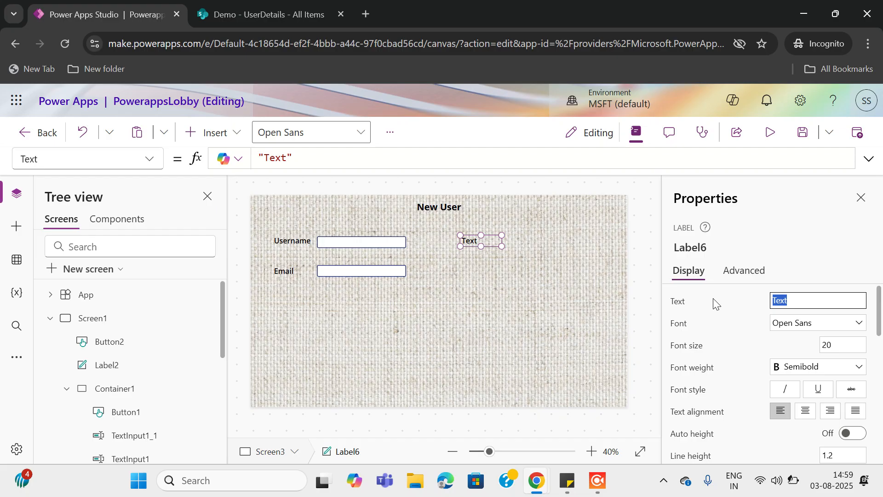
pyautogui.write('Role')
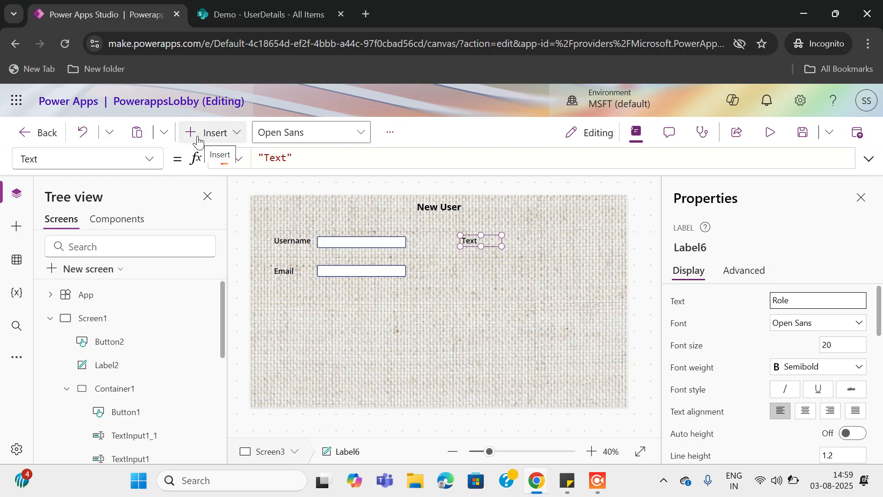
pyautogui.click(573, 246)
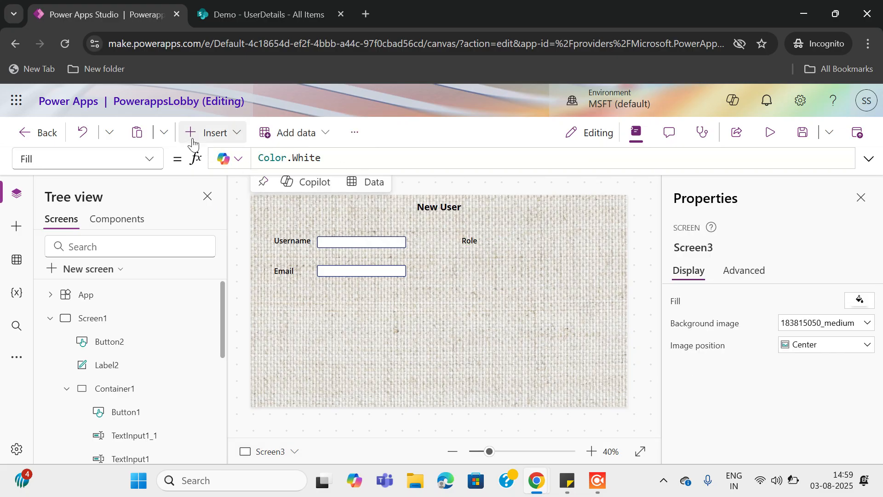
# Insert a text label below Role reading 'Password', font size 20, Semibold
pyautogui.click(205, 133)
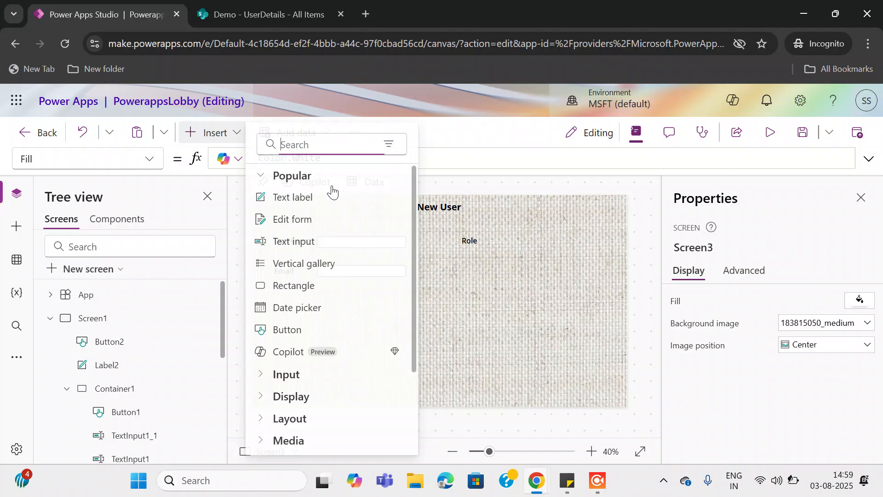
pyautogui.click(306, 203)
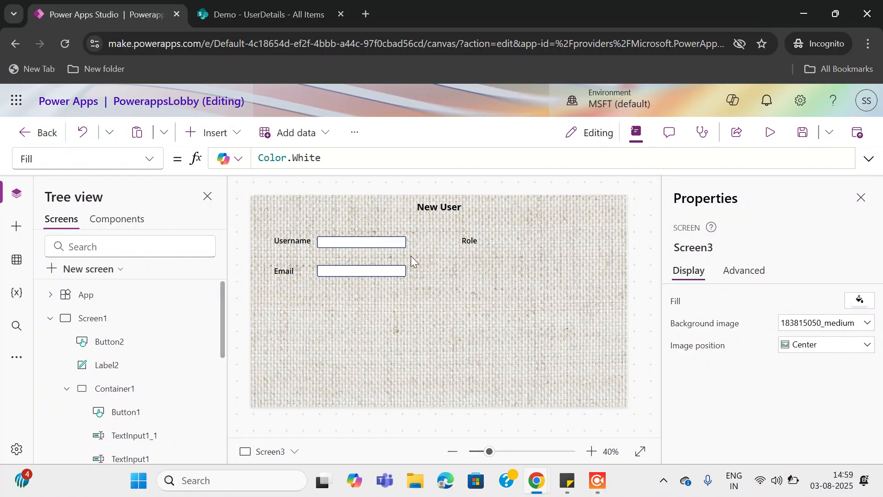
pyautogui.moveTo(274, 210); pyautogui.dragTo(474, 270)
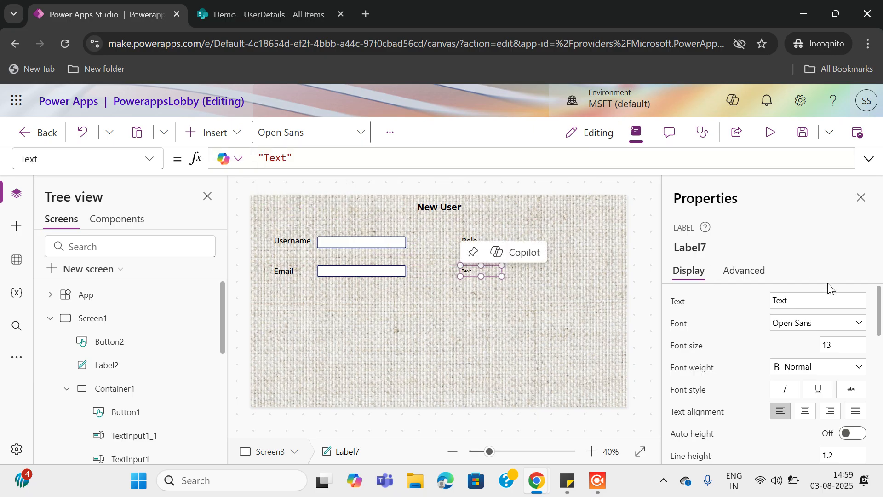
pyautogui.click(804, 300)
pyautogui.write('Pass')
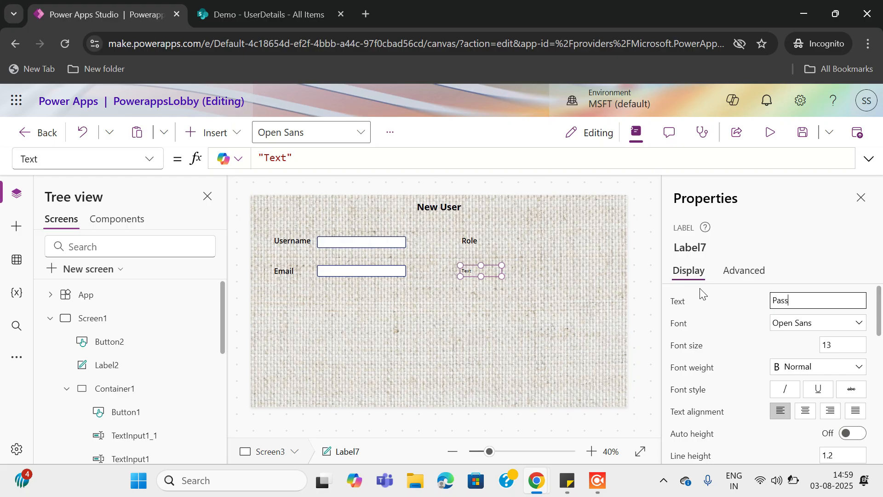
pyautogui.write('word')
pyautogui.click(842, 344)
pyautogui.press('BackSpace')
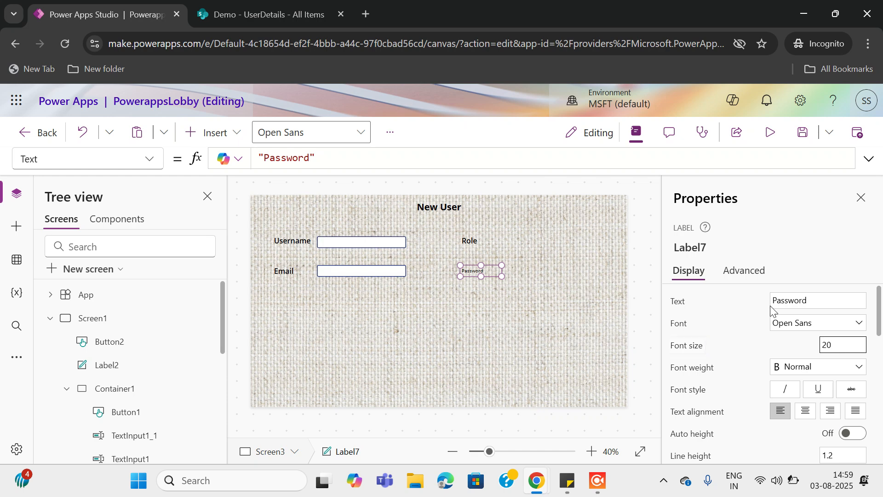
pyautogui.click(799, 367)
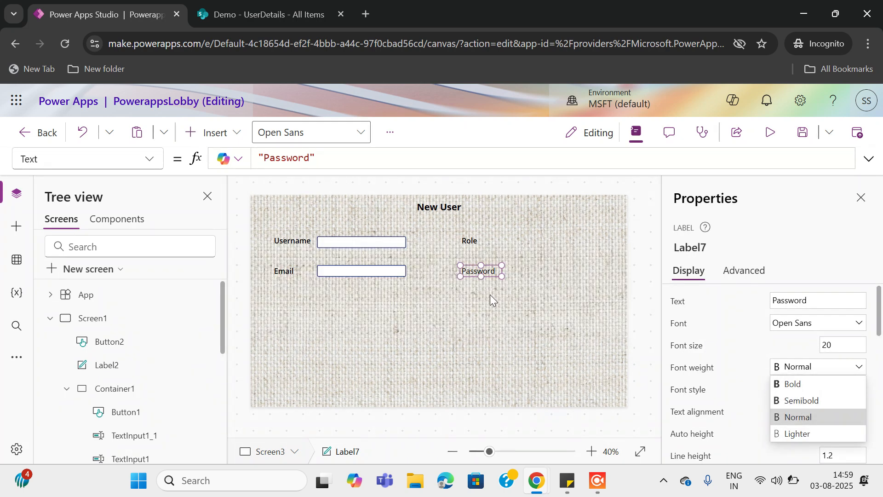
pyautogui.click(810, 402)
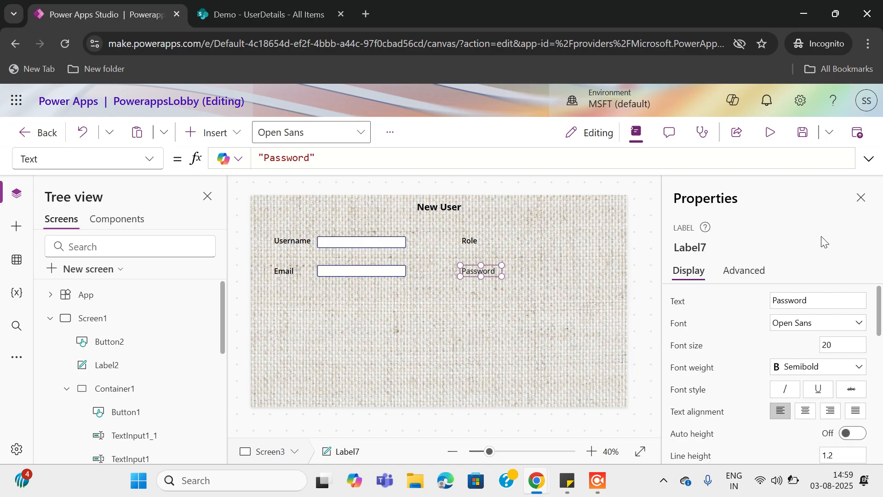
# Save the app and move the newly added label below the Email field
pyautogui.hotkey('ctrl', 's')
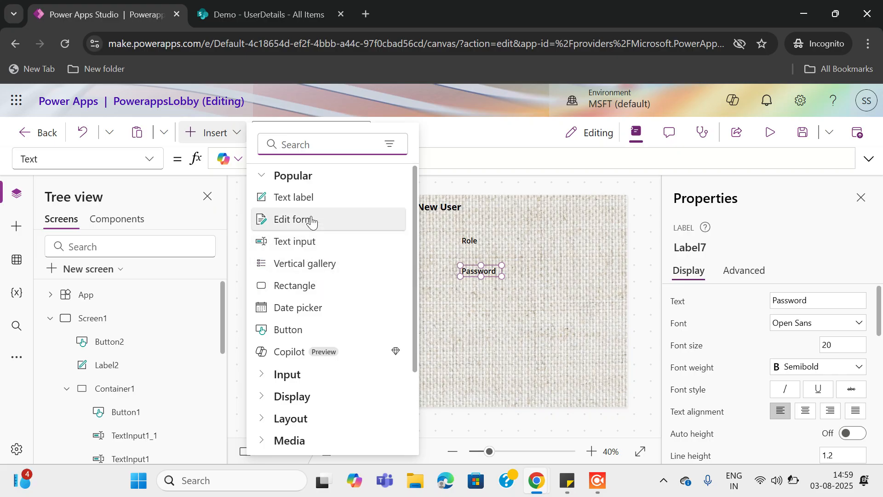
pyautogui.press('Escape')
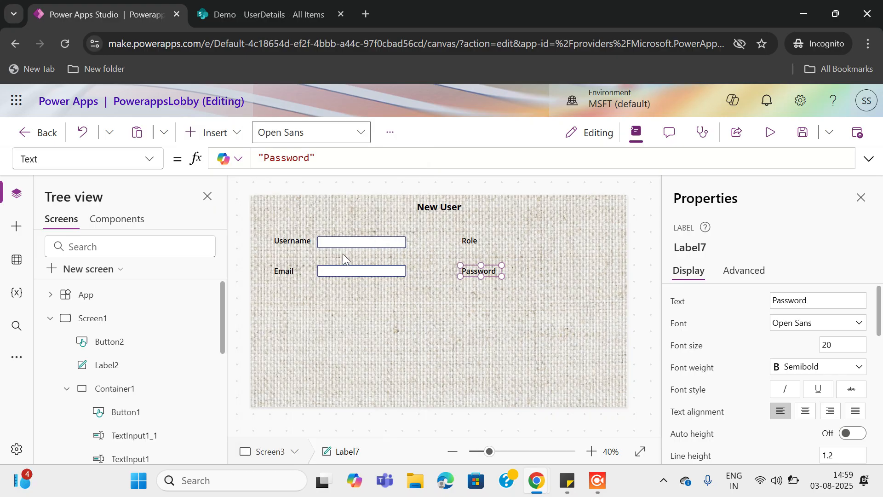
pyautogui.moveTo(277, 213); pyautogui.dragTo(289, 301)
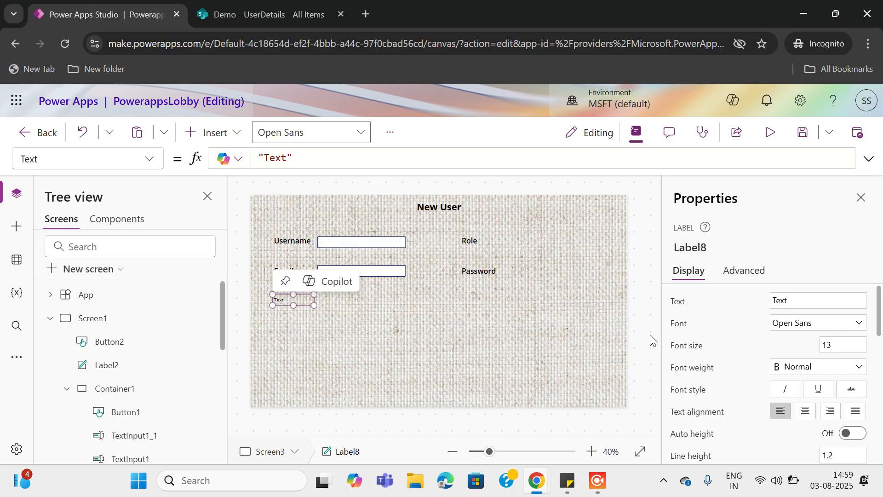
# Style the new label size 20, Semibold, and set its text to 'Description'
pyautogui.click(835, 344)
pyautogui.write('20')
pyautogui.click(798, 366)
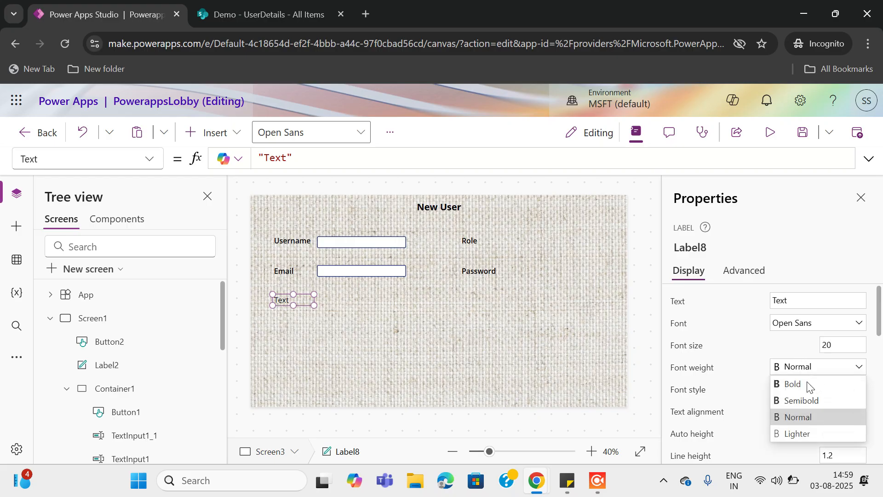
pyautogui.click(801, 400)
pyautogui.click(797, 302)
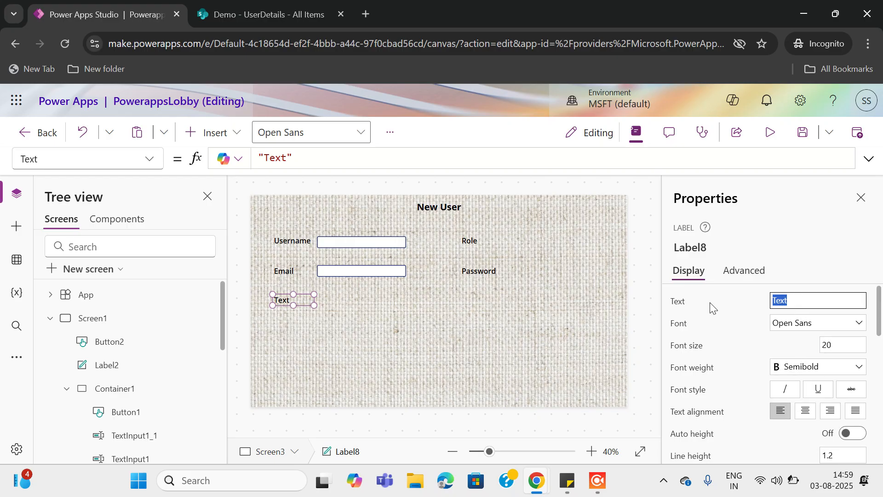
pyautogui.write('de')
pyautogui.write('Description')
pyautogui.click(803, 270)
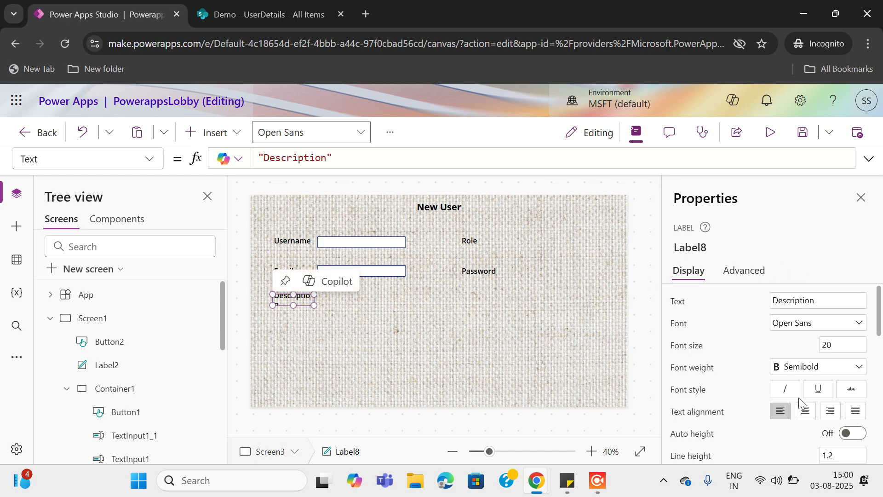
# Set the Description label's Width to 160
pyautogui.scroll(-3, 801, 401)
pyautogui.scroll(-2, 801, 402)
pyautogui.doubleClick(798, 374)
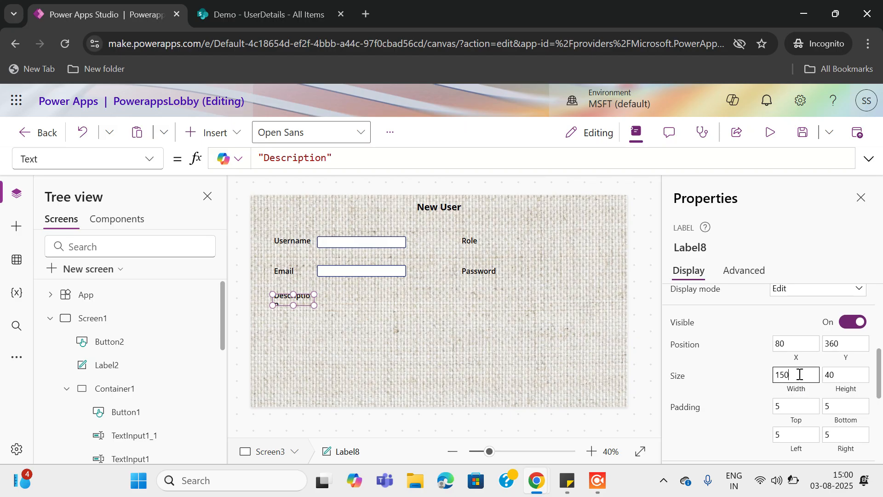
pyautogui.write('1')
pyautogui.click(818, 239)
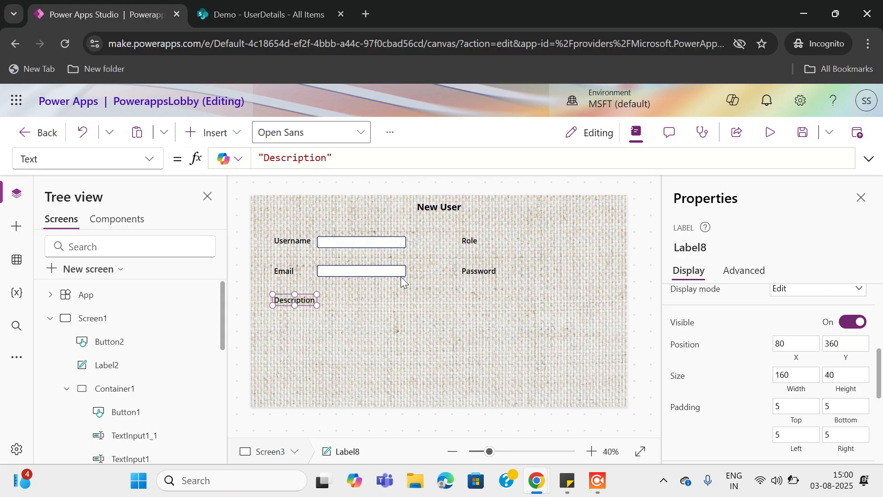
pyautogui.click(210, 132)
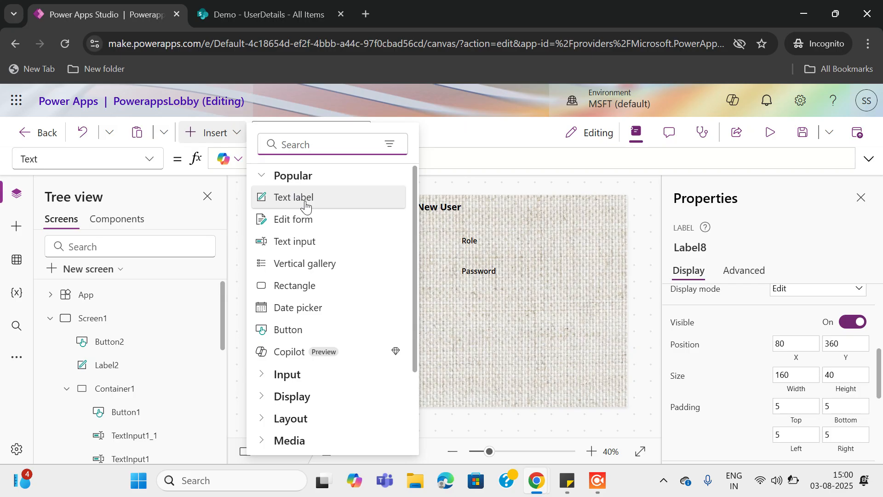
# Place text inputs beside the Role and Password labels
pyautogui.press('Escape')
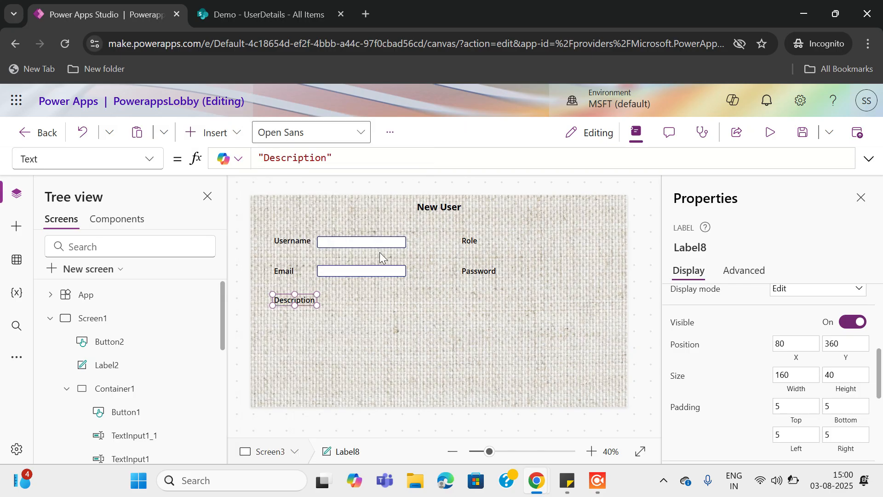
pyautogui.moveTo(293, 211); pyautogui.dragTo(532, 241)
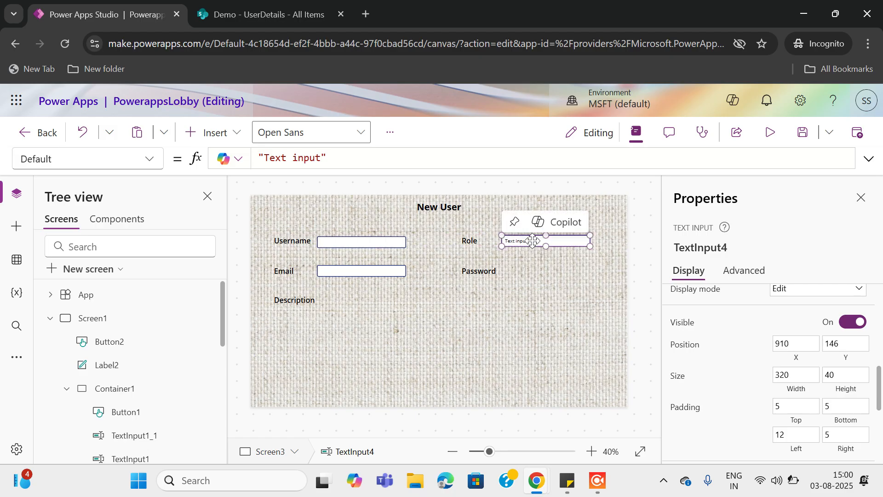
pyautogui.click(211, 132)
pyautogui.click(304, 244)
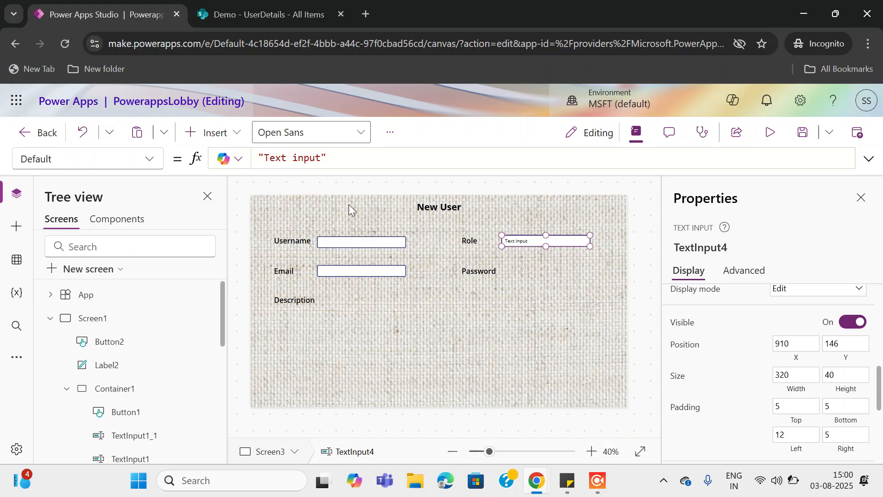
pyautogui.moveTo(294, 212); pyautogui.dragTo(537, 269)
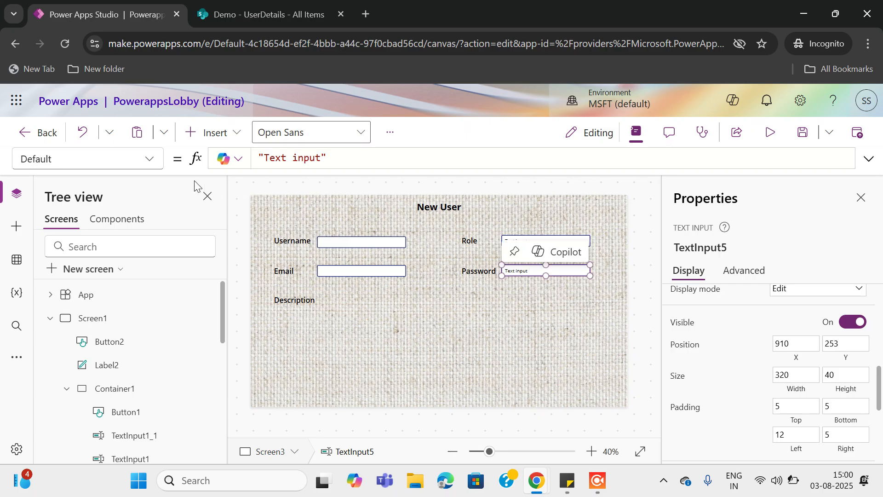
# Add a wide text input beside Description and set its Mode to Multiline
pyautogui.click(198, 132)
pyautogui.click(303, 241)
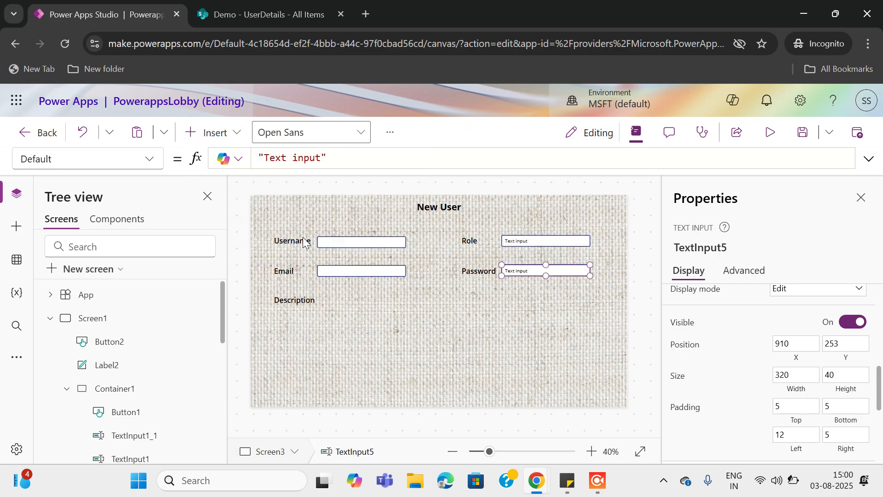
pyautogui.moveTo(281, 212); pyautogui.dragTo(336, 300)
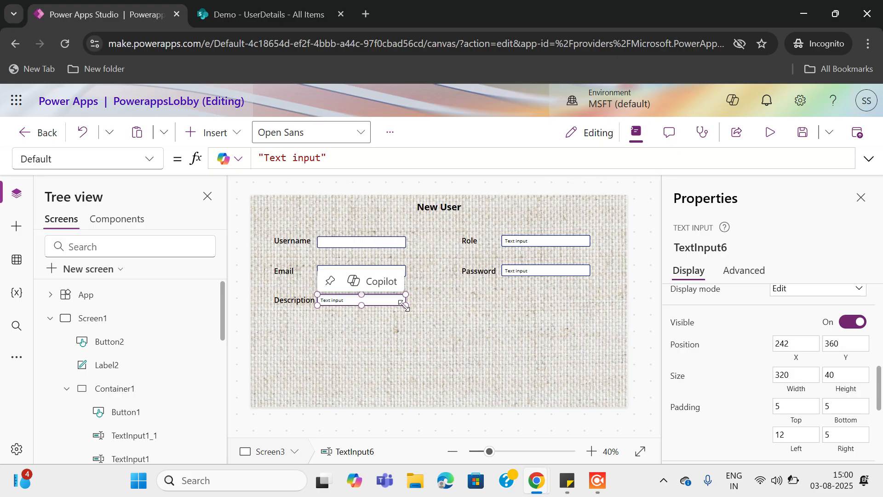
pyautogui.moveTo(484, 325); pyautogui.dragTo(589, 336)
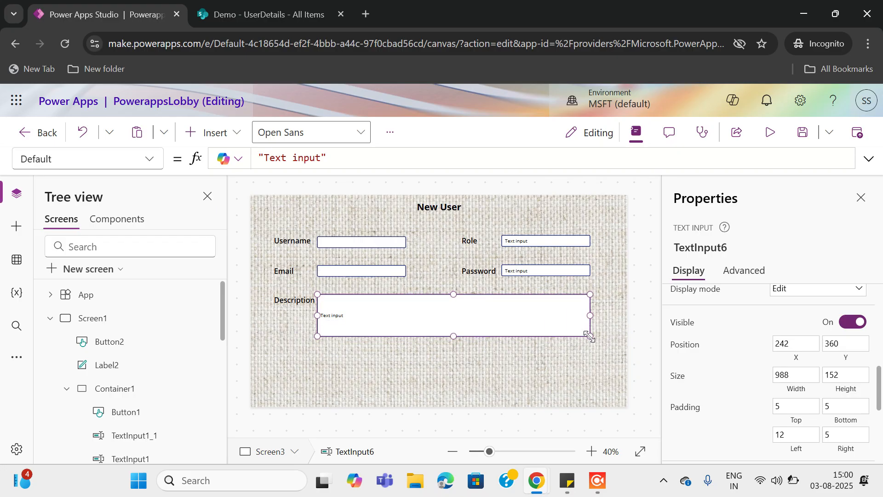
pyautogui.scroll(-5, 698, 395)
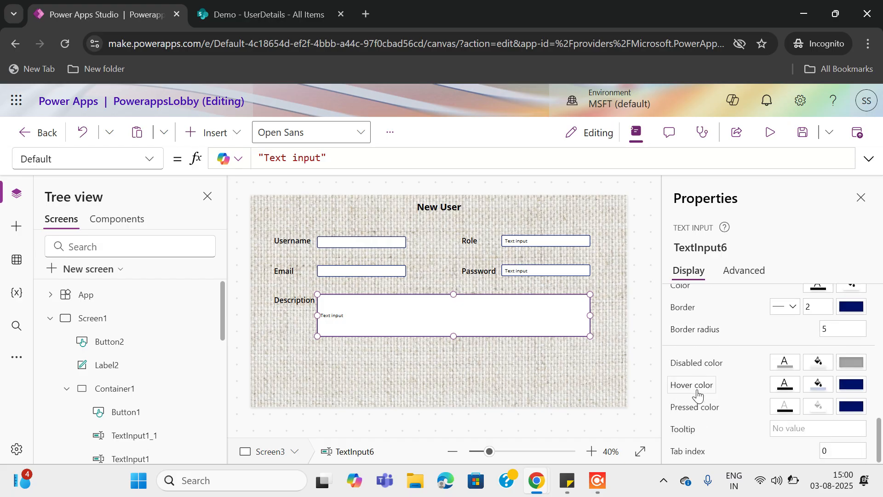
pyautogui.scroll(6, 698, 394)
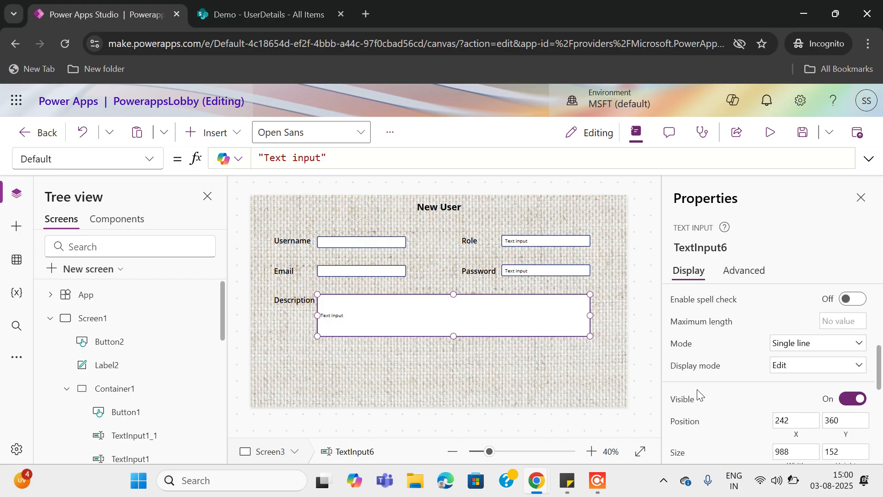
pyautogui.click(822, 348)
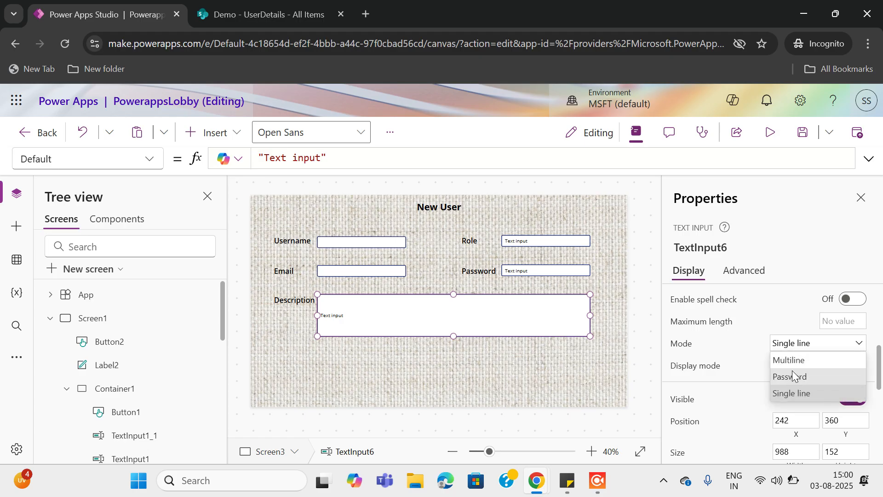
pyautogui.click(802, 359)
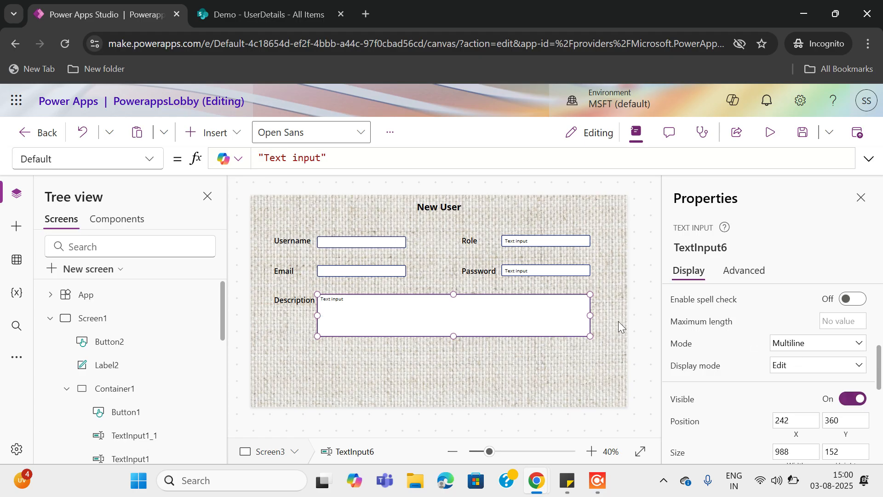
# Clear the default text from the Description and Role inputs, then insert a button
pyautogui.scroll(1, 808, 315)
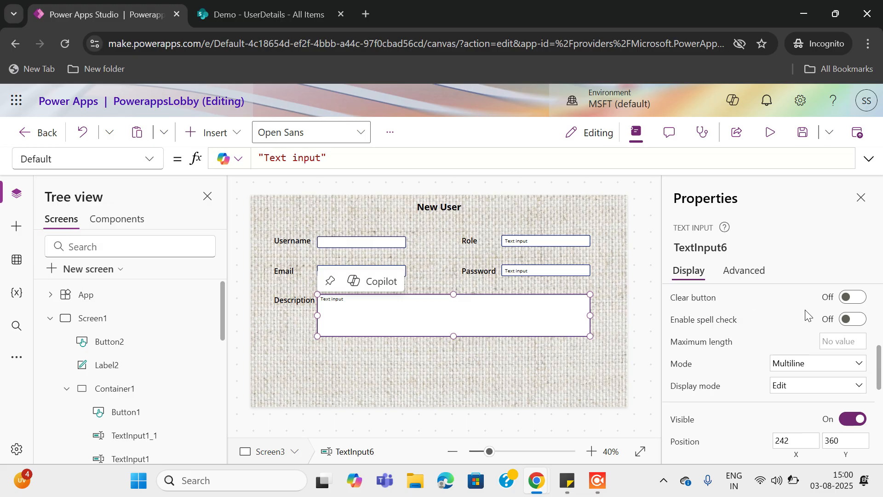
pyautogui.scroll(5, 808, 316)
pyautogui.moveTo(824, 301); pyautogui.dragTo(720, 312)
pyautogui.press('BackSpace')
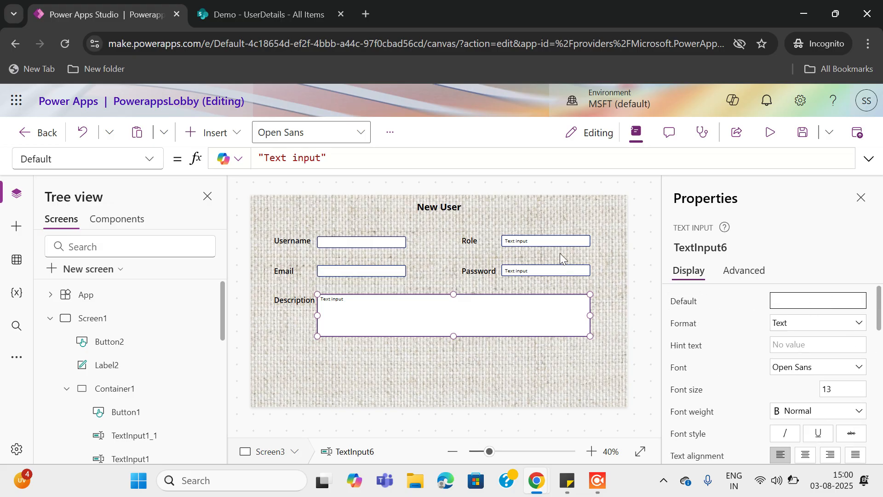
pyautogui.click(520, 272)
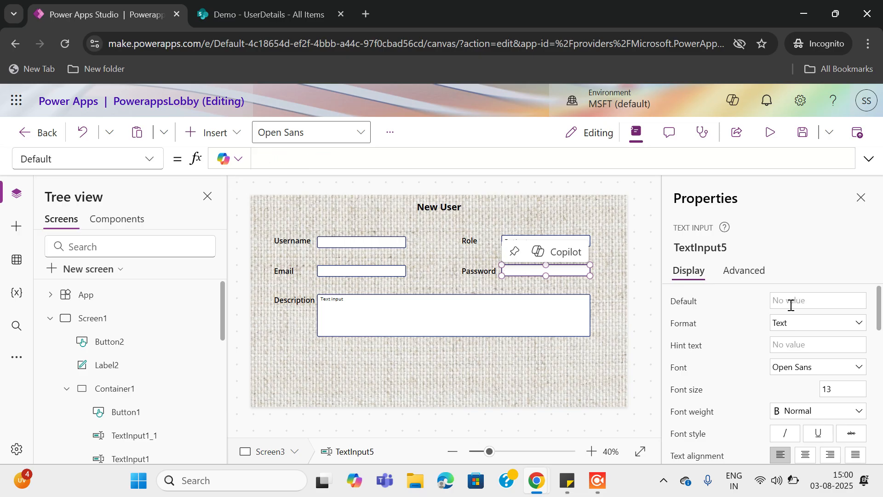
pyautogui.click(535, 240)
pyautogui.moveTo(815, 300); pyautogui.dragTo(667, 283)
pyautogui.press('BackSpace')
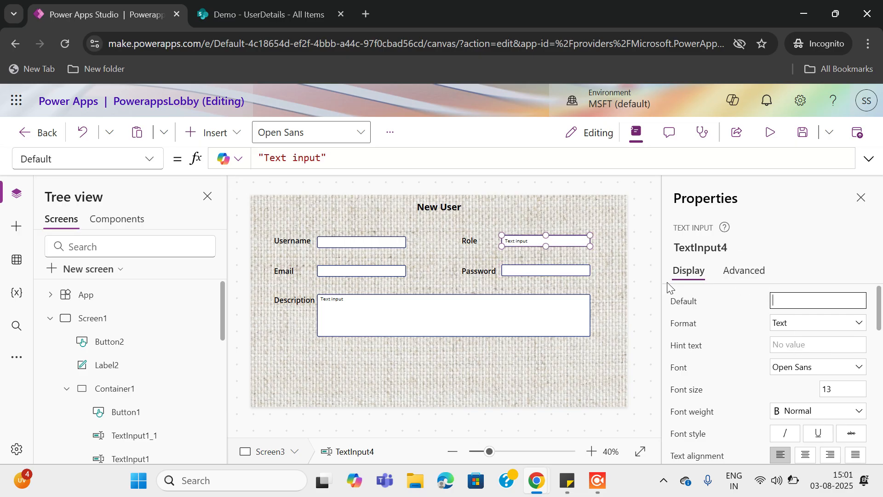
pyautogui.click(199, 129)
pyautogui.click(302, 332)
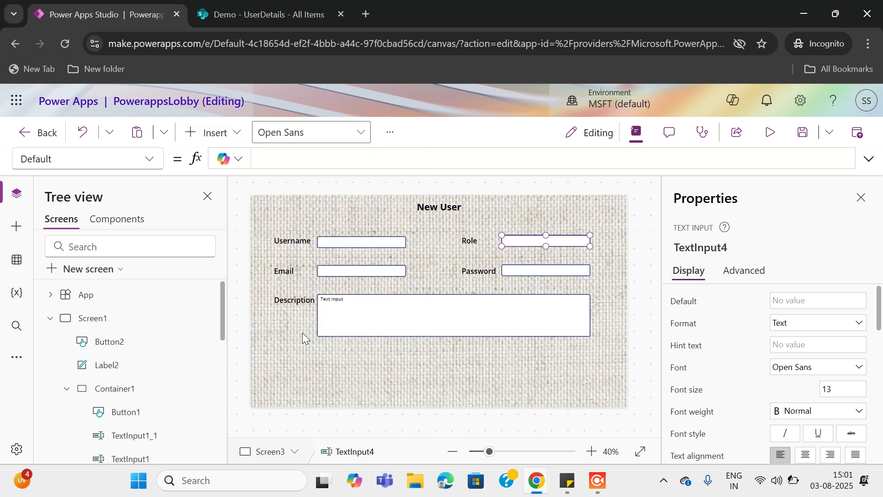
# Move the button below the Description box and clear that box's default text
pyautogui.moveTo(384, 336); pyautogui.dragTo(432, 362)
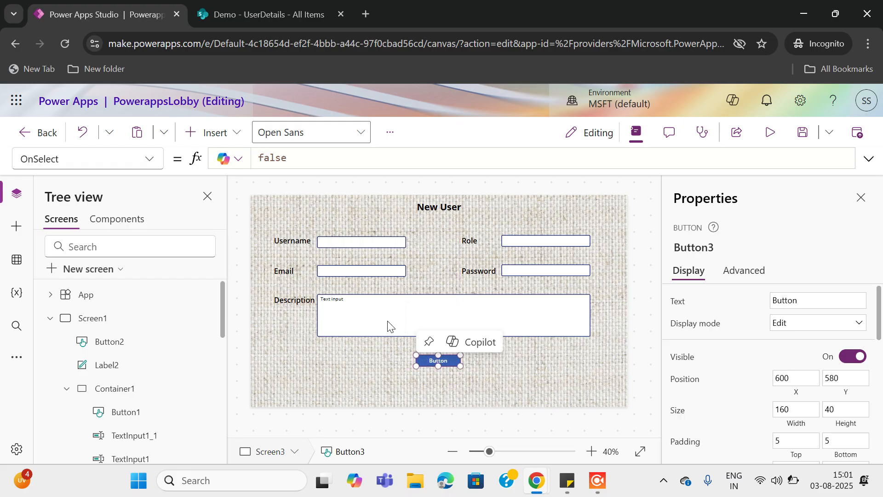
pyautogui.click(350, 308)
pyautogui.tripleClick(809, 305)
pyautogui.press('BackSpace')
# Change the button's Text property to 'Submit'
pyautogui.click(449, 359)
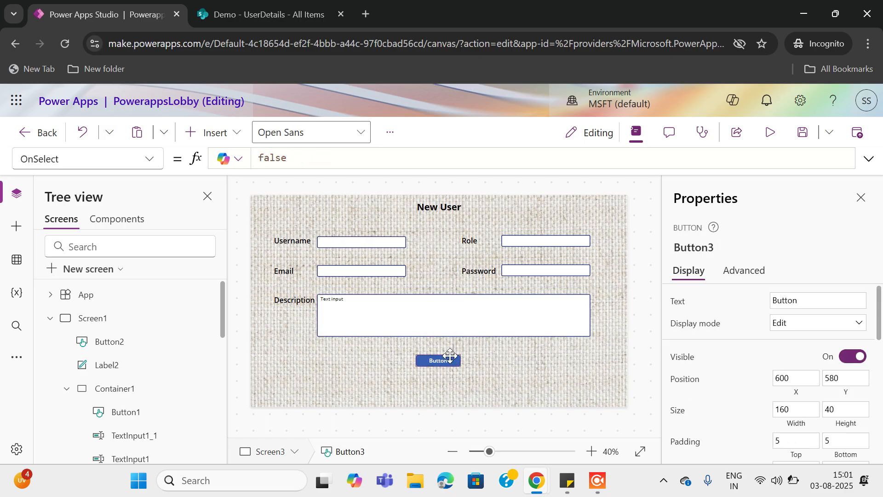
pyautogui.click(801, 301)
pyautogui.tripleClick(801, 301)
pyautogui.press('BackSpace')
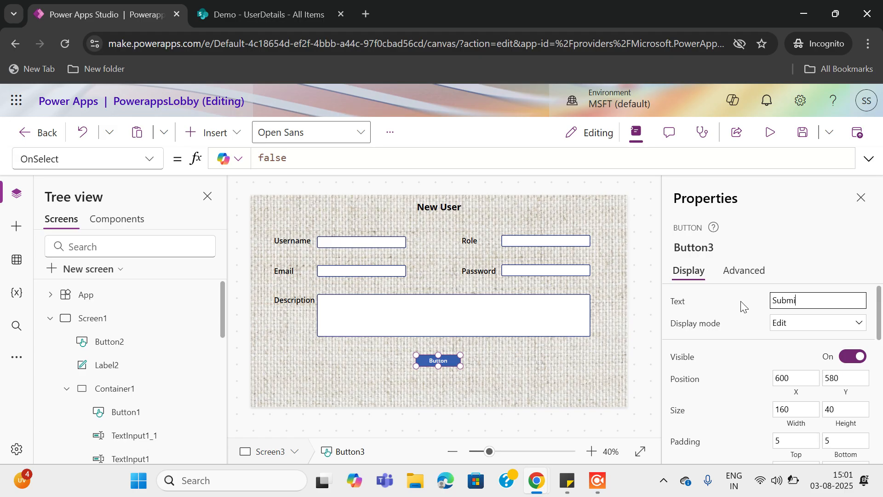
pyautogui.click(822, 272)
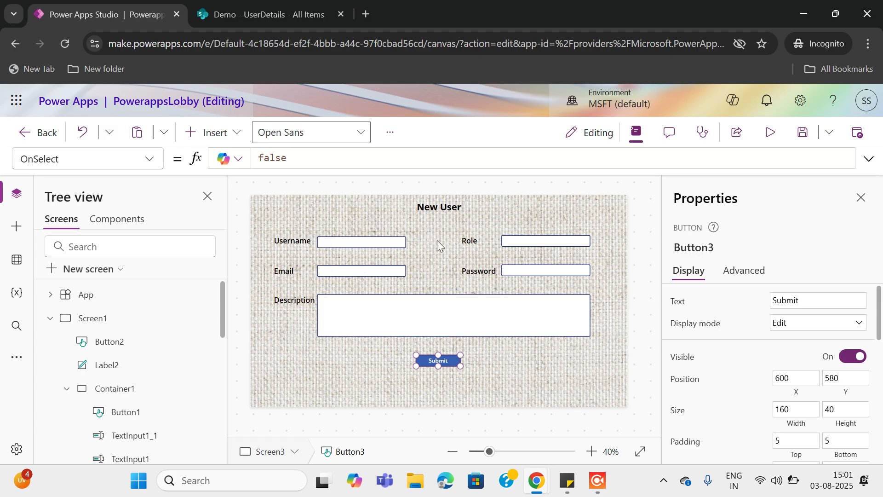
pyautogui.click(324, 243)
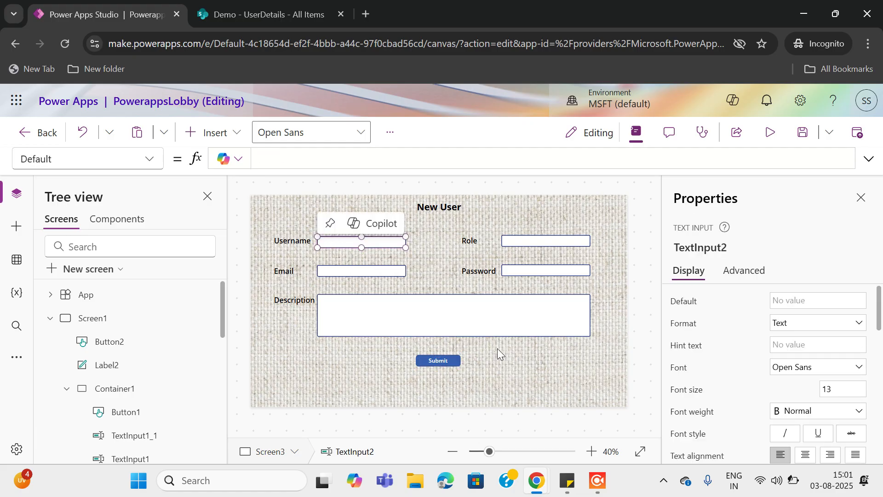
pyautogui.click(443, 364)
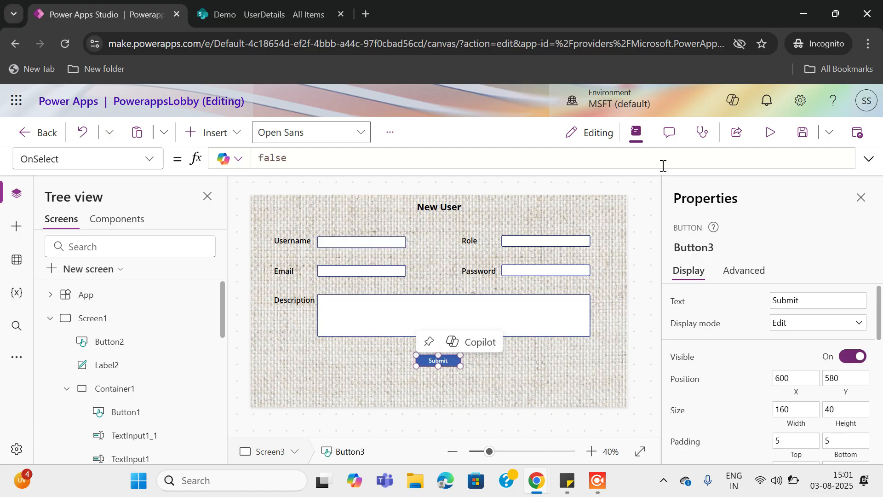
# Replace the Submit button's OnSelect 'false' with Patch(UserDetails,Defaults(UserDetails), using autocomplete
pyautogui.click(313, 157)
pyautogui.hotkey('ctrl', 'a')
pyautogui.press('BackSpace')
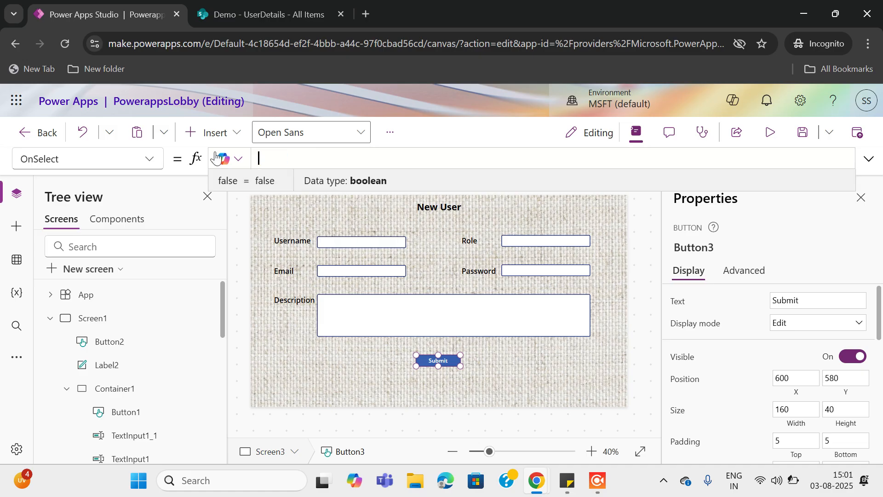
pyautogui.write('Patch(')
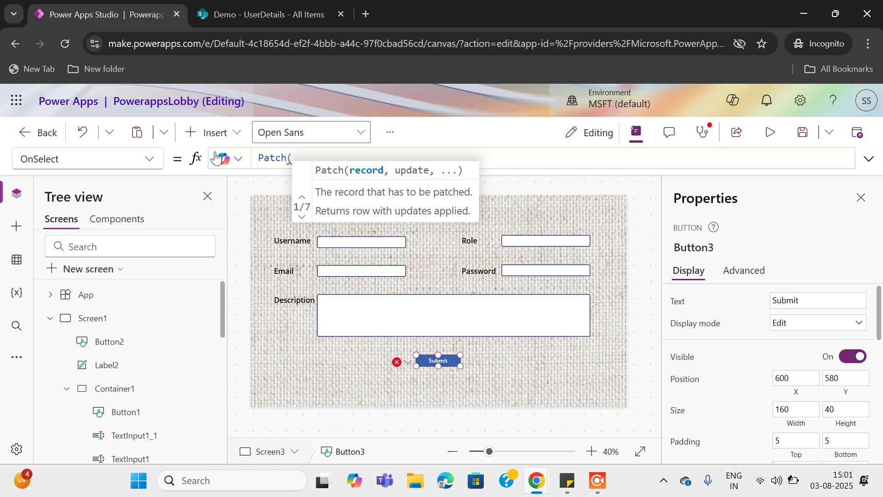
pyautogui.write('user')
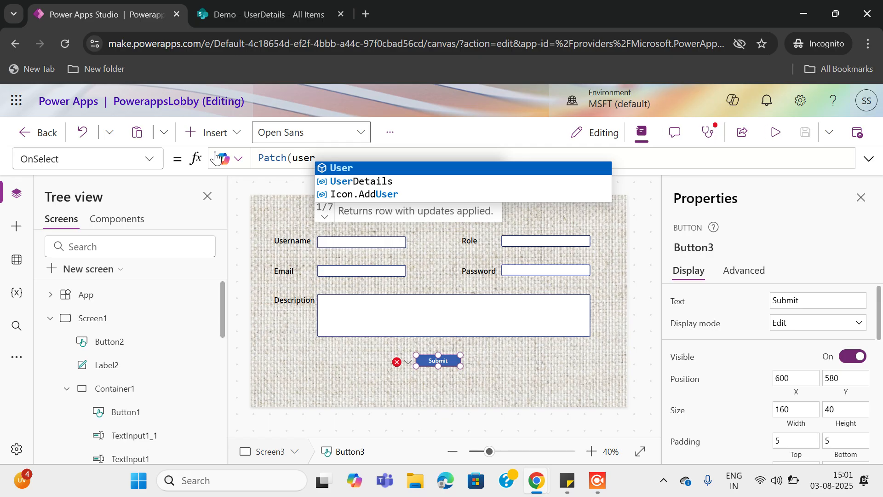
pyautogui.write('de')
pyautogui.press('Tab')
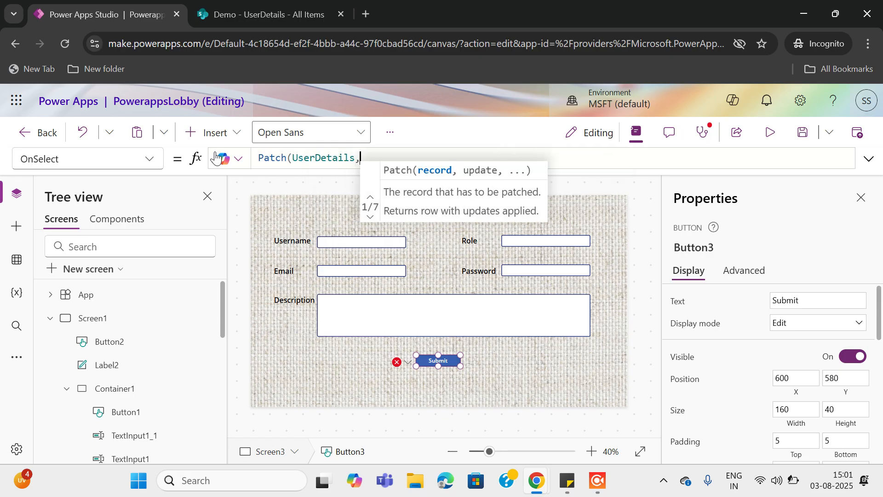
pyautogui.write(',defa')
pyautogui.press('Tab')
pyautogui.write('user')
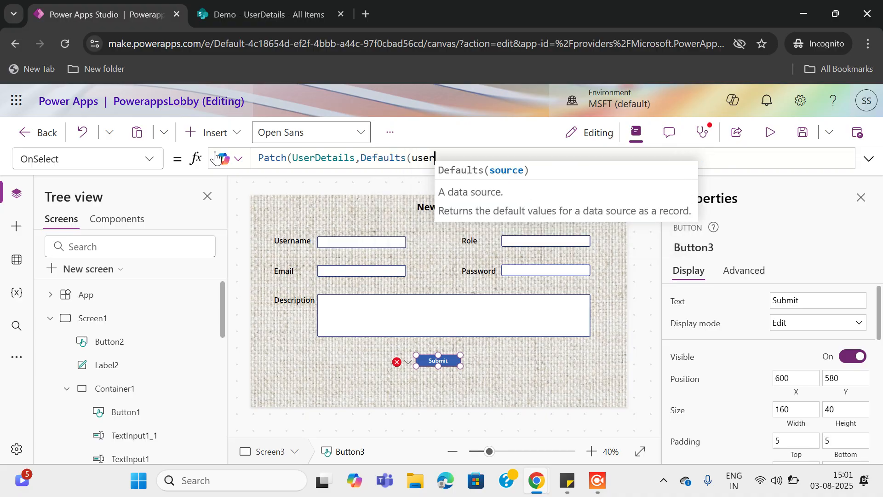
pyautogui.press('Down')
pyautogui.press('Tab')
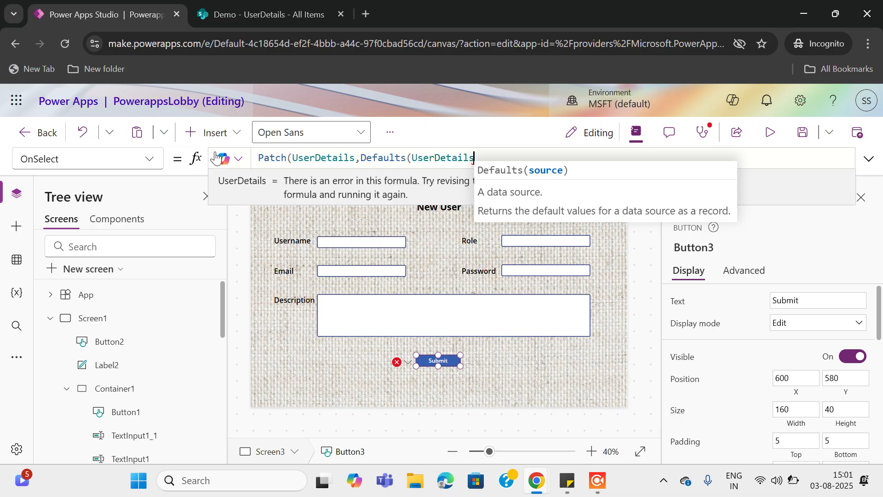
pyautogui.write('),')
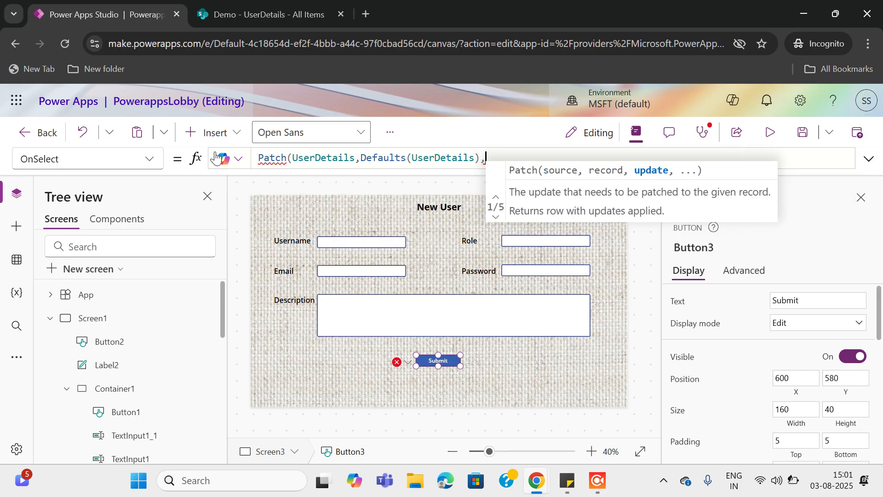
# Rename the Username and Email inputs to username_text and Email_Text
pyautogui.click(339, 237)
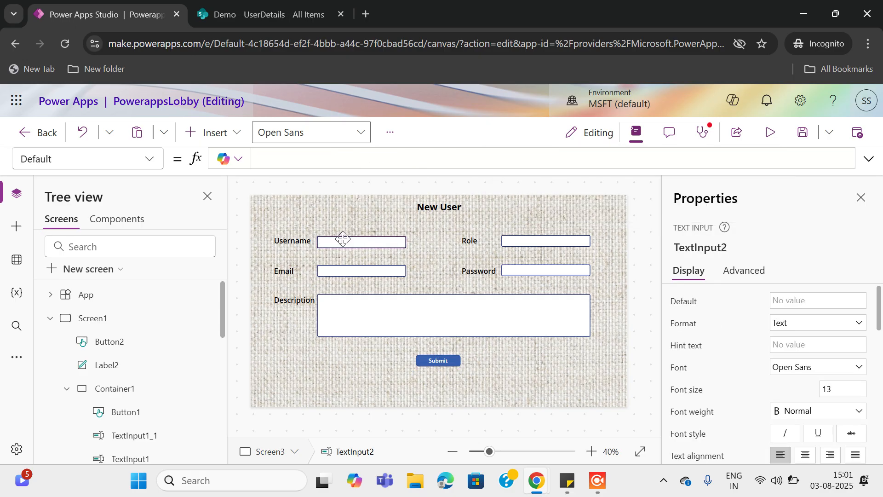
pyautogui.click(728, 248)
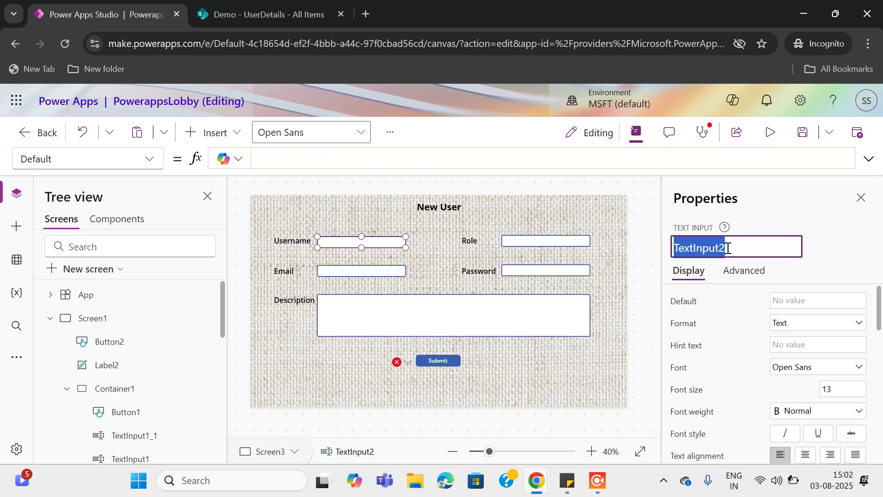
pyautogui.write('username')
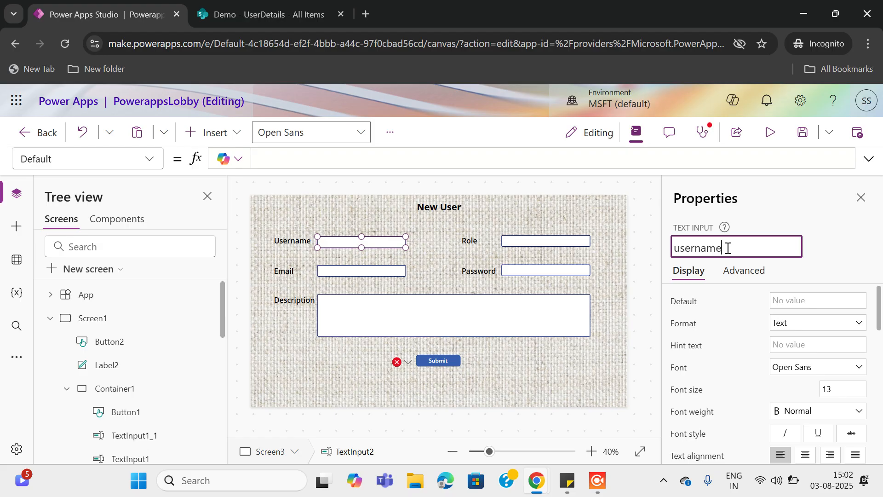
pyautogui.write('_text')
pyautogui.click(844, 240)
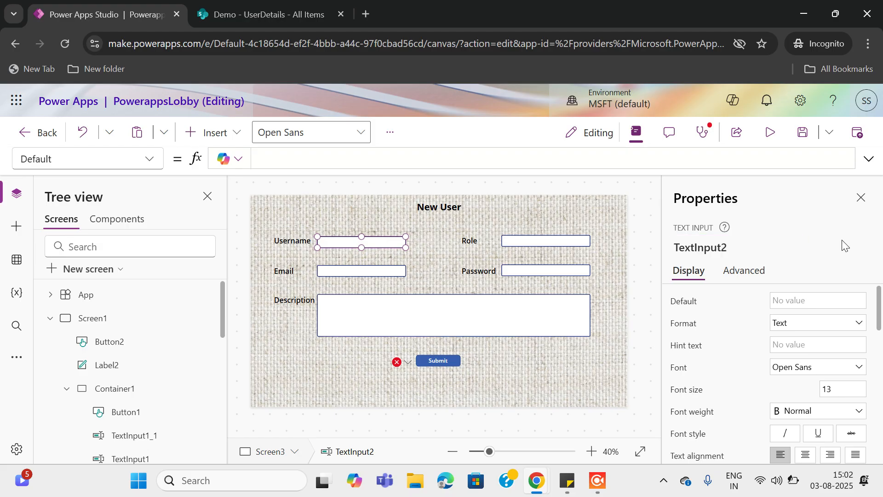
pyautogui.click(346, 273)
pyautogui.click(711, 247)
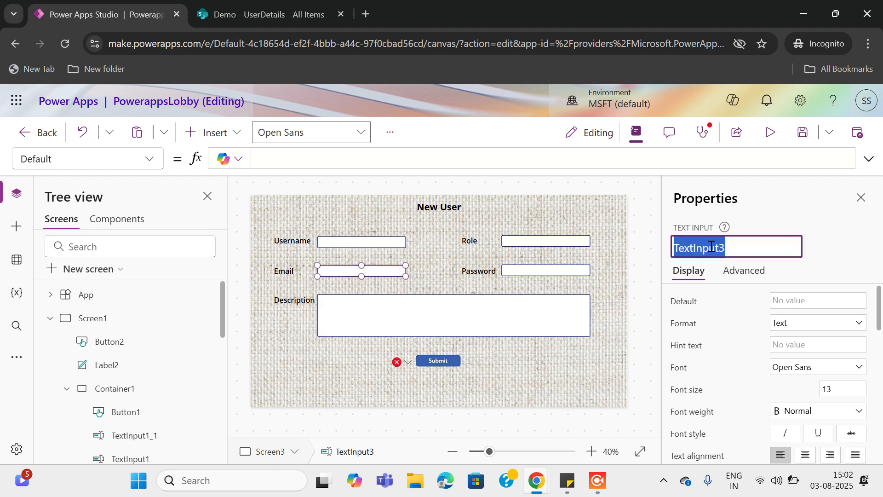
pyautogui.write('Email')
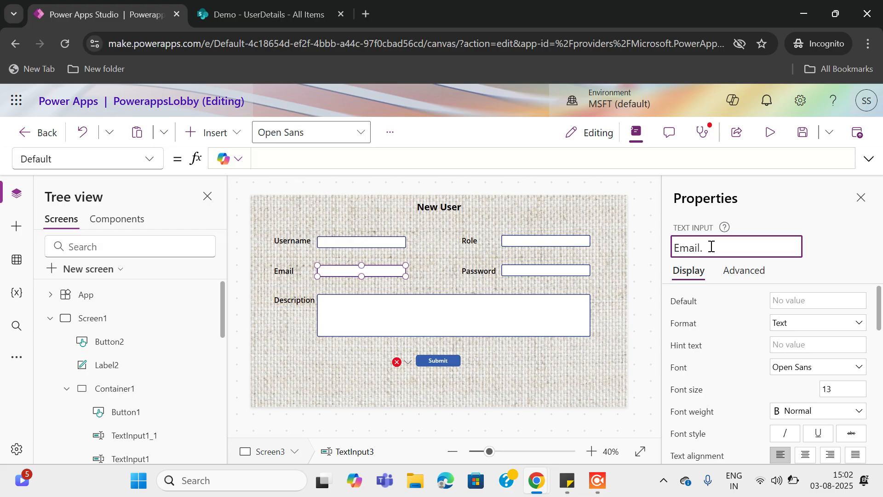
pyautogui.write('_Text')
pyautogui.click(830, 247)
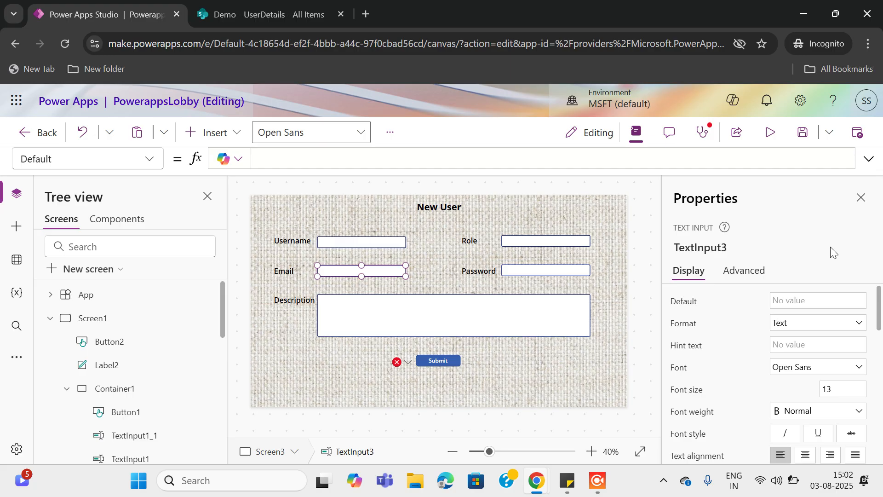
# Rename the Role and Password inputs to Role_text and Password_text
pyautogui.click(521, 242)
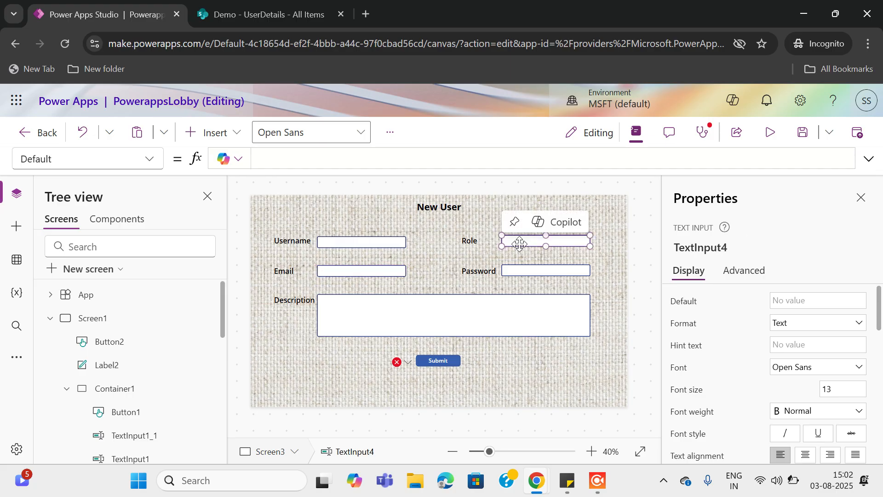
pyautogui.click(721, 244)
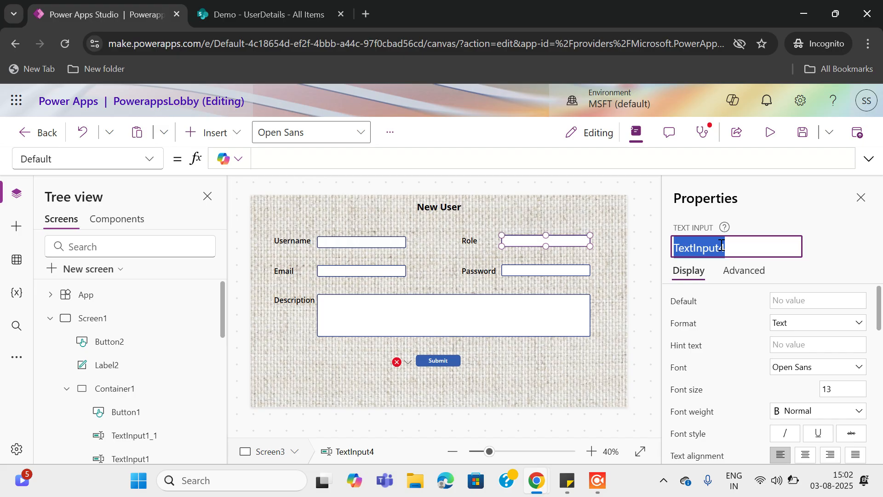
pyautogui.write('Role_text')
pyautogui.click(833, 244)
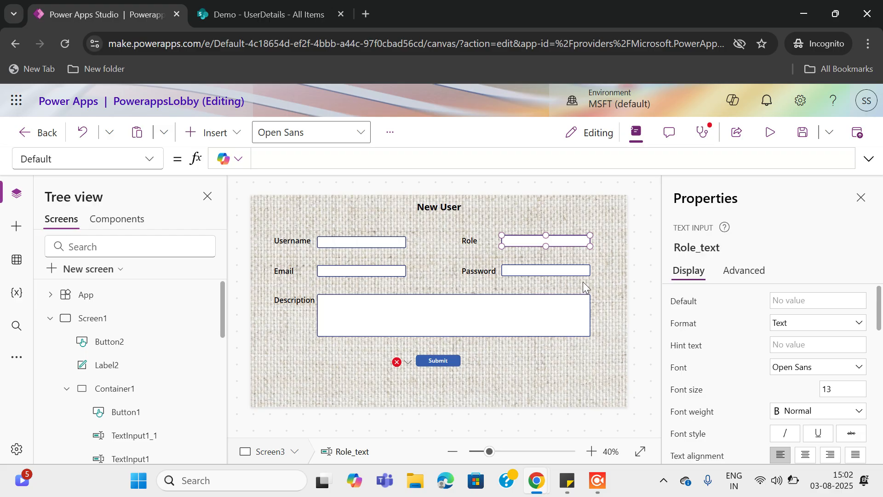
pyautogui.click(539, 272)
pyautogui.click(723, 247)
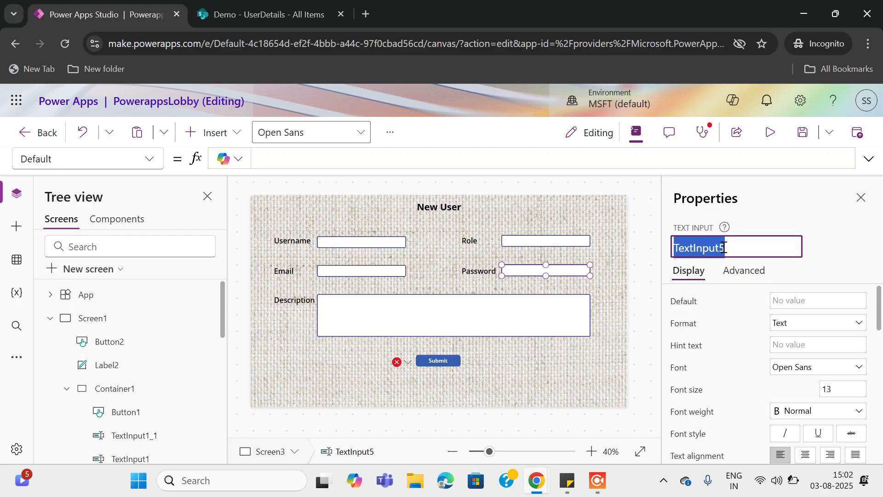
pyautogui.write('Password')
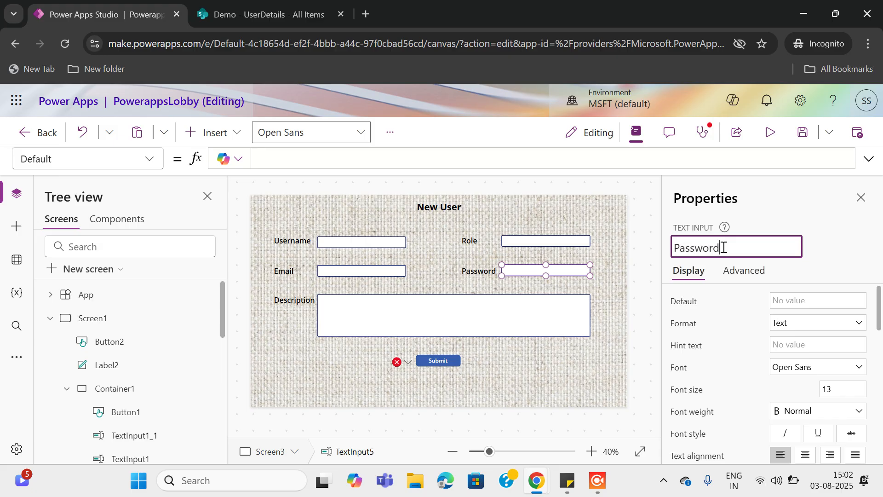
pyautogui.write('_textr')
pyautogui.click(846, 231)
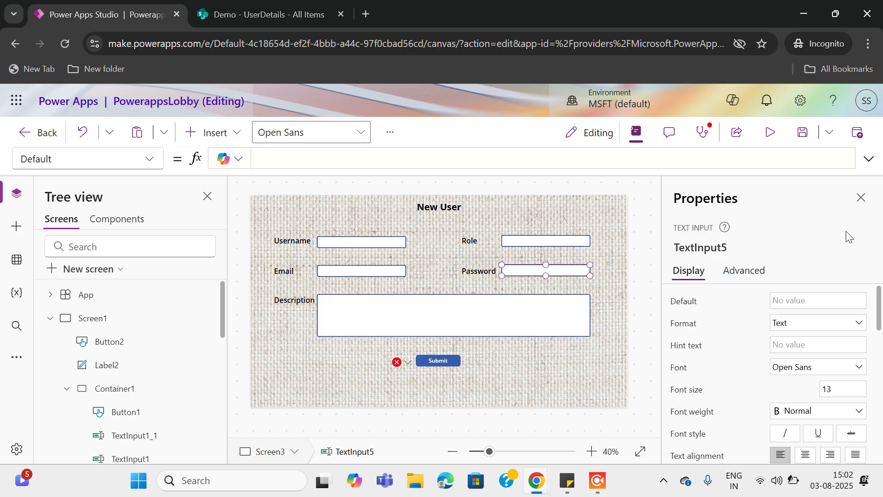
# Rename the Description input to Description_text and check the Submit button's formula error
pyautogui.click(455, 323)
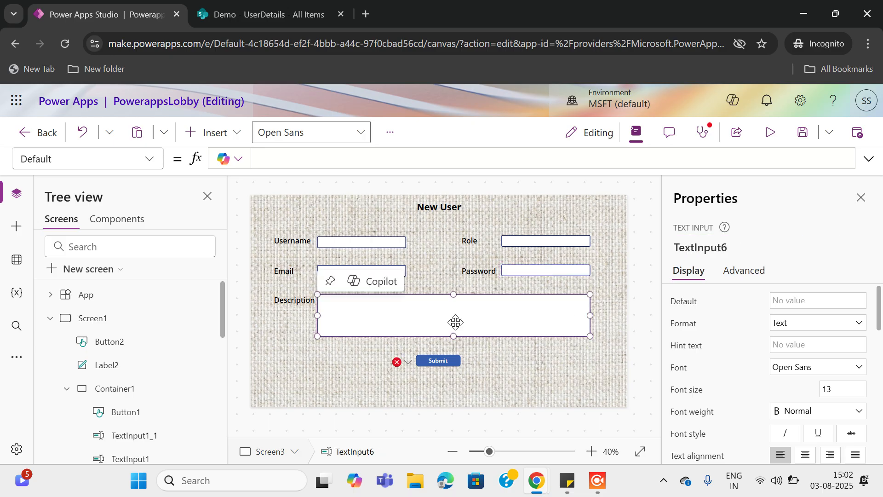
pyautogui.click(722, 249)
pyautogui.write('Dec')
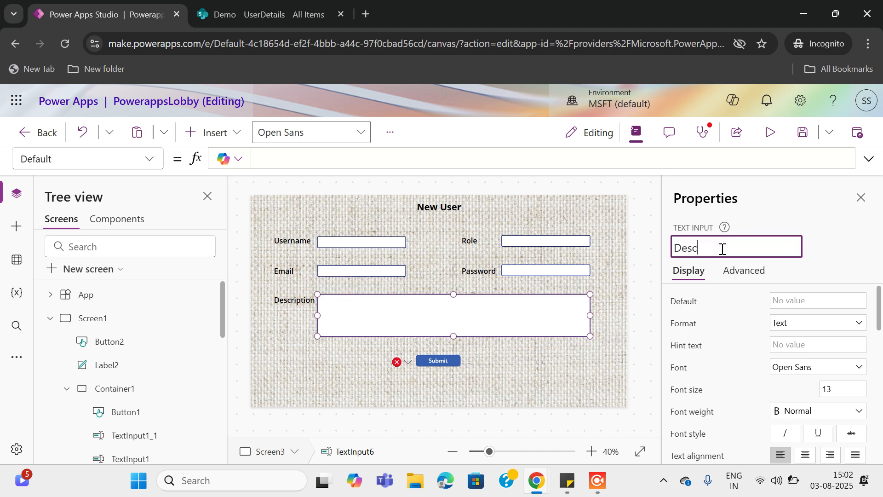
pyautogui.write('cription_text')
pyautogui.click(819, 237)
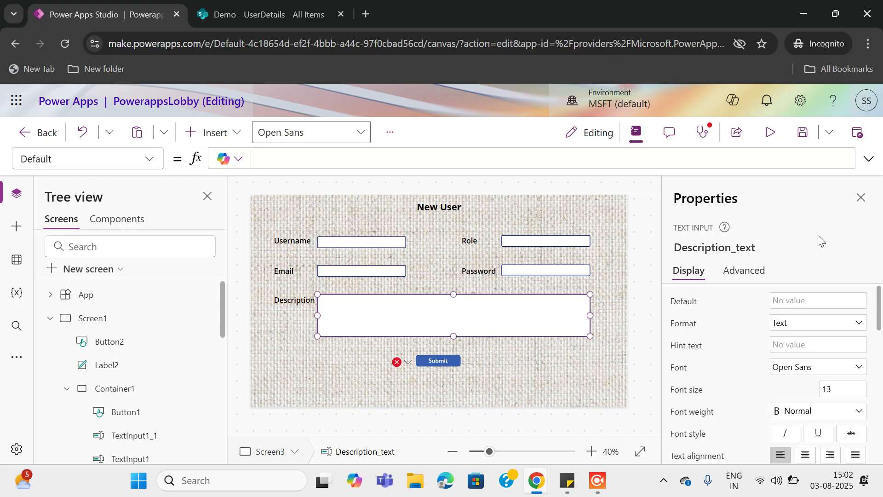
pyautogui.click(407, 366)
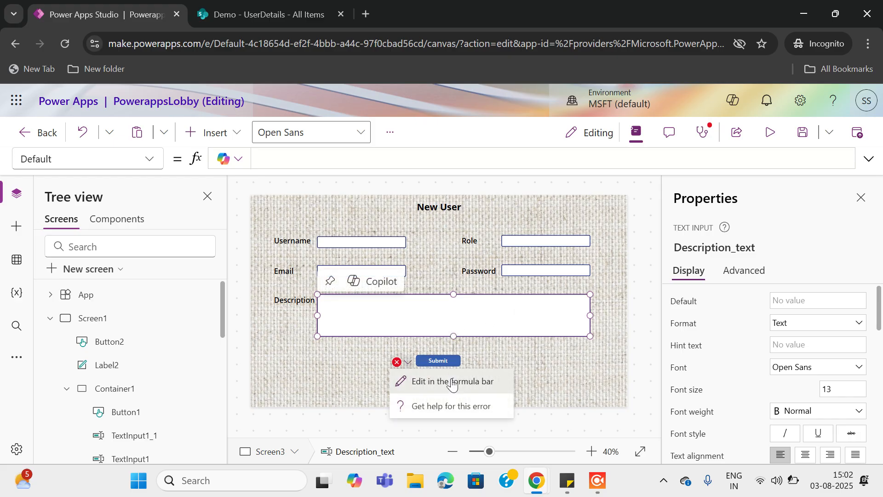
# Append {UserName: after Defaults(UserDetails) in the Submit button's Patch formula
pyautogui.click(450, 381)
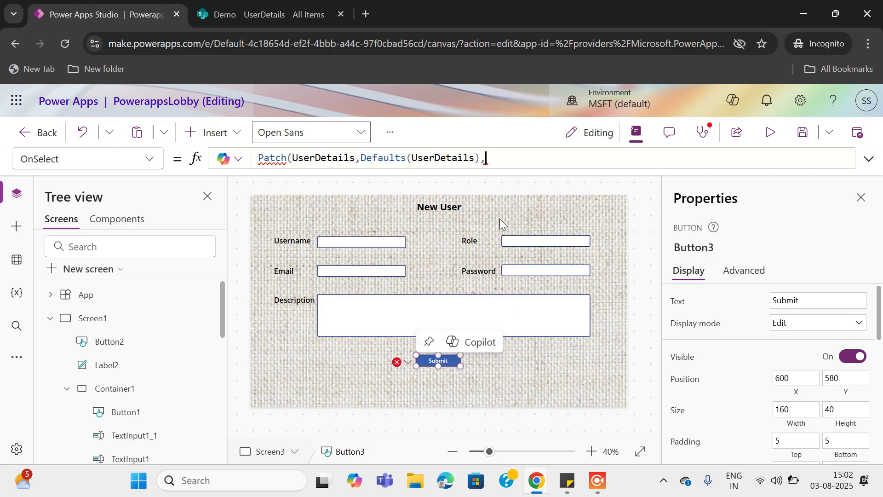
pyautogui.click(491, 158)
pyautogui.write('User')
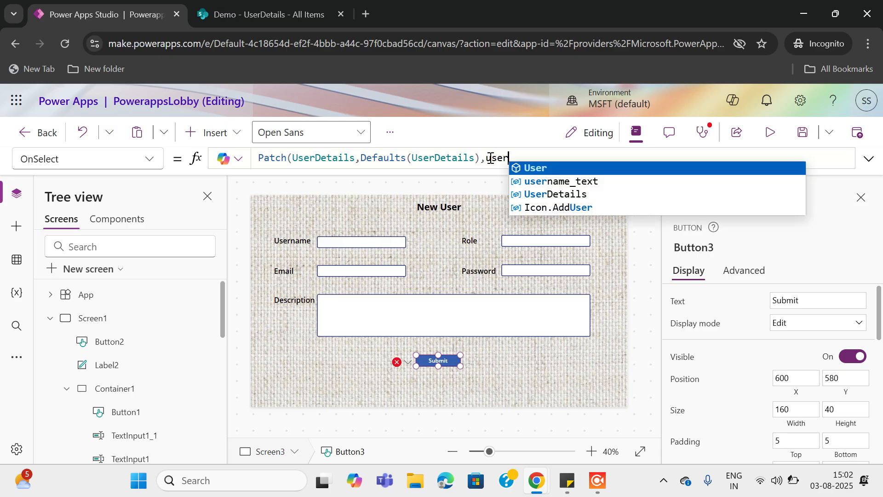
pyautogui.press('Down')
pyautogui.press('Down')
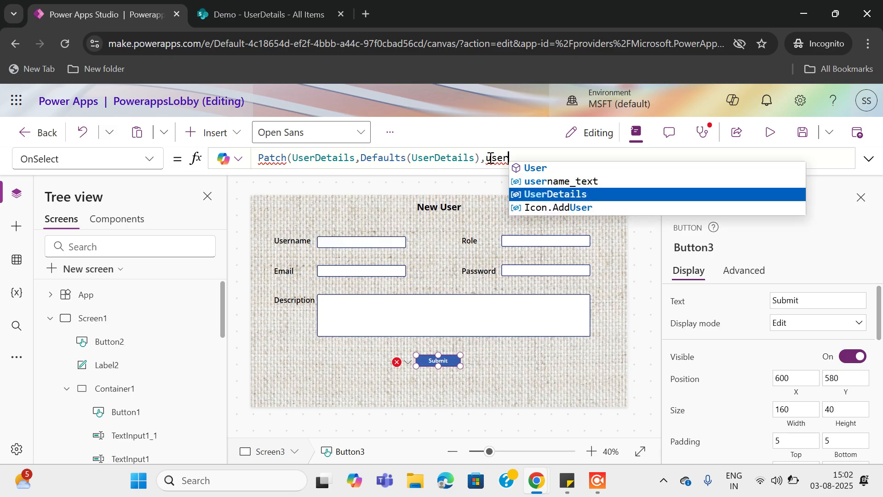
pyautogui.press('BackSpace')
pyautogui.press('BackSpace')
pyautogui.press('BackSpace')
pyautogui.press('BackSpace')
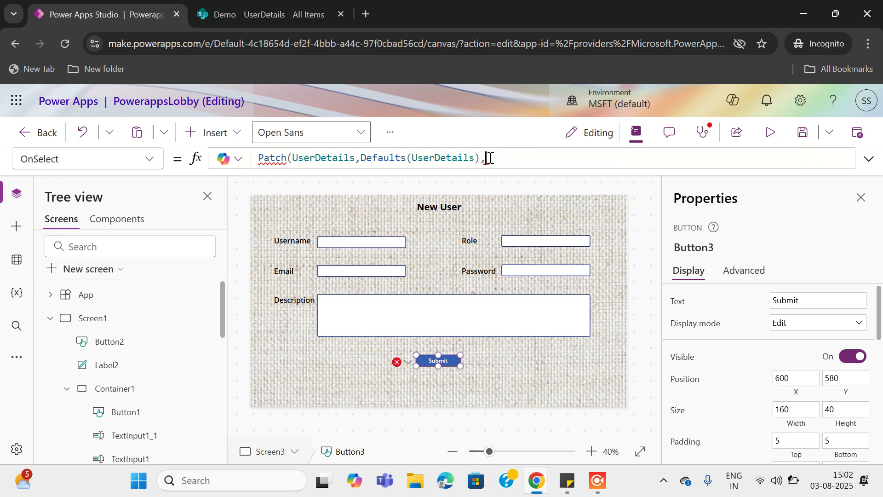
pyautogui.write('{User')
pyautogui.press('Tab')
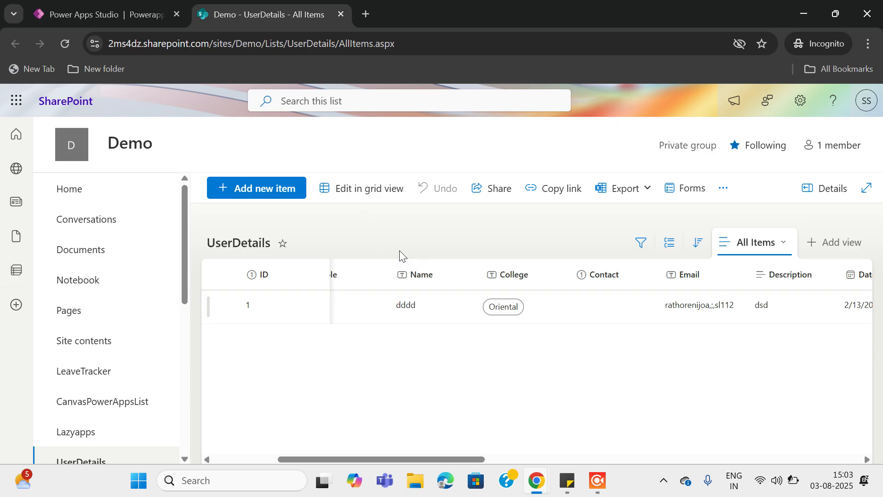
pyautogui.hscroll(-5, 351, 299)
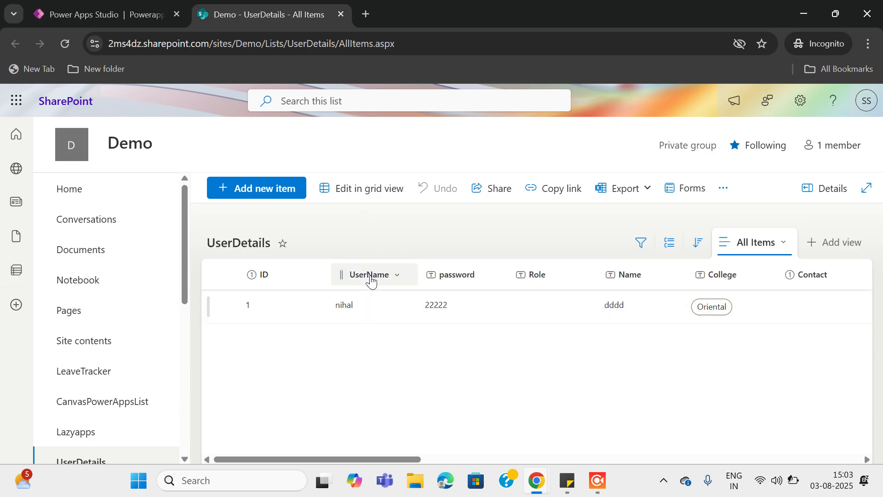
pyautogui.click(134, 20)
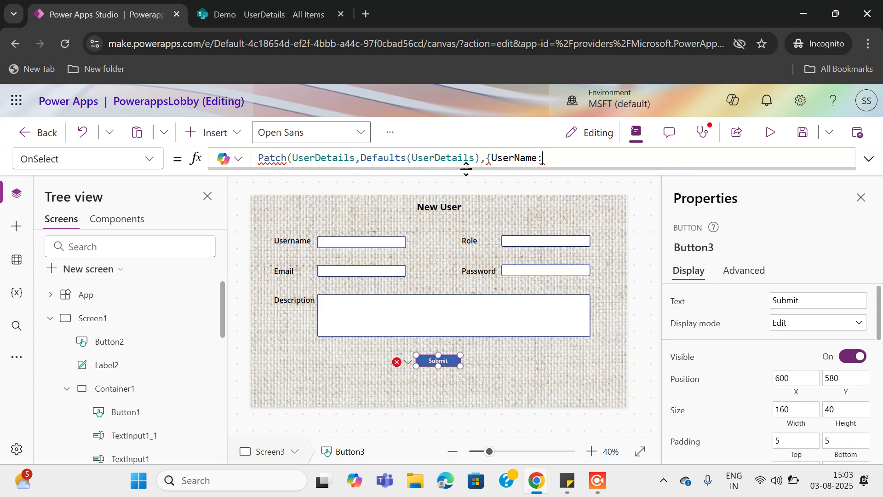
# Map UserName to username_text.Text and password to Password_text.Text in the Patch record
pyautogui.press('BackSpace')
pyautogui.write(':')
pyautogui.write('text')
pyautogui.press('BackSpace')
pyautogui.press('BackSpace')
pyautogui.press('BackSpace')
pyautogui.press('BackSpace')
pyautogui.write('username')
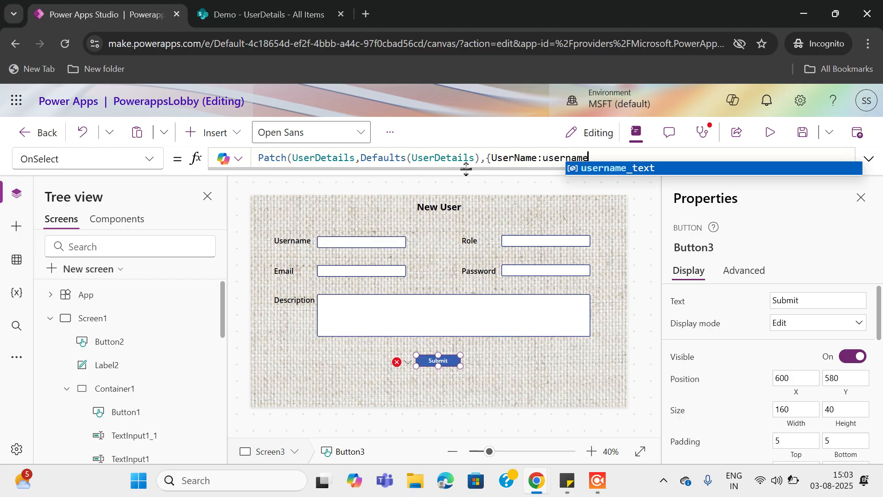
pyautogui.write('_text.text')
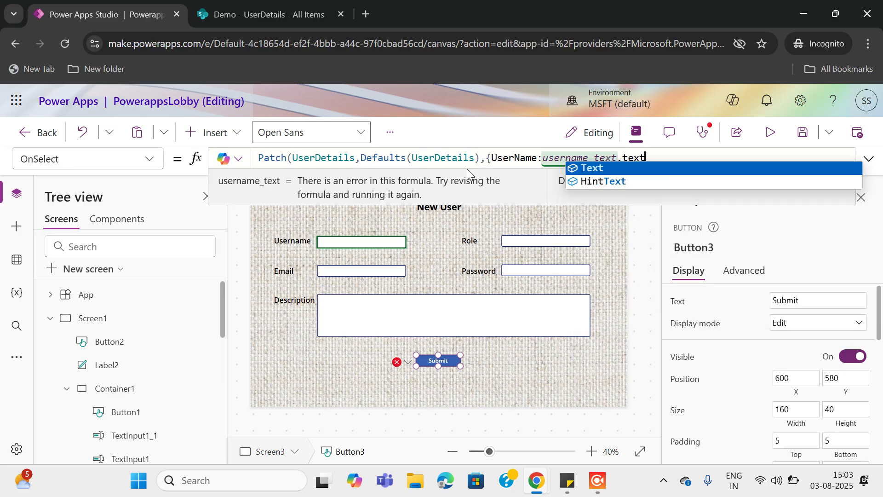
pyautogui.press('Tab')
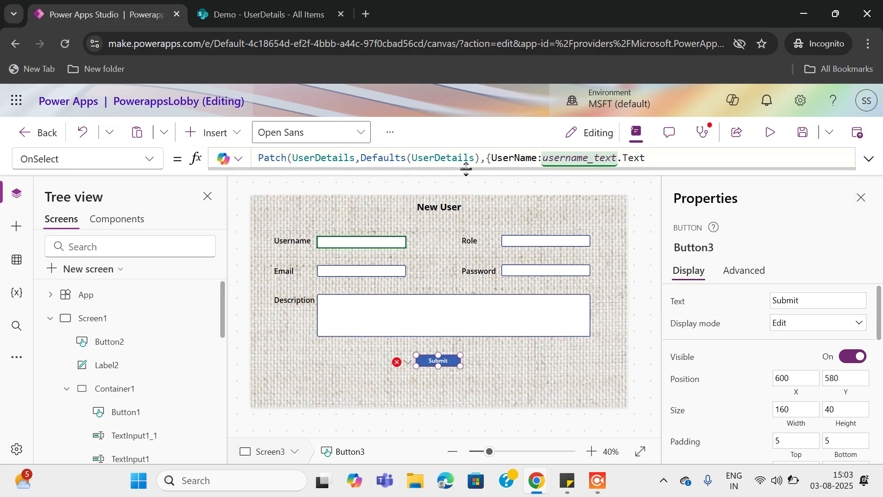
pyautogui.write(',pass')
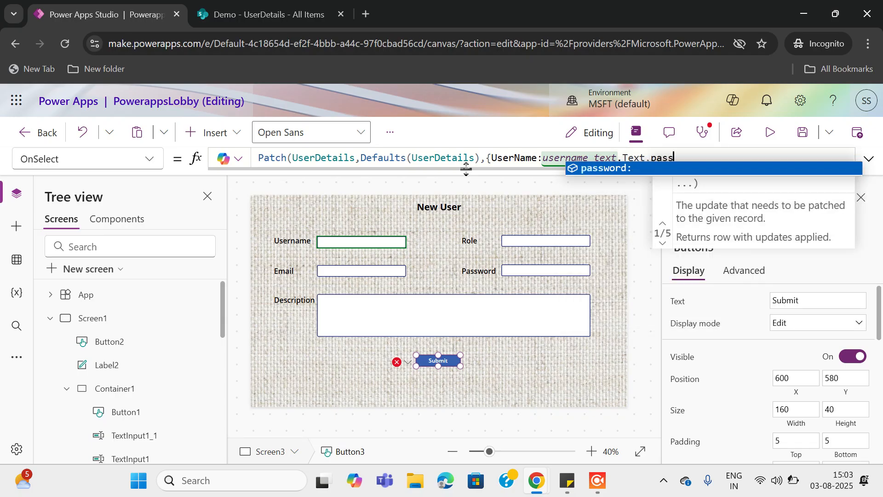
pyautogui.press('Tab')
pyautogui.write('pass')
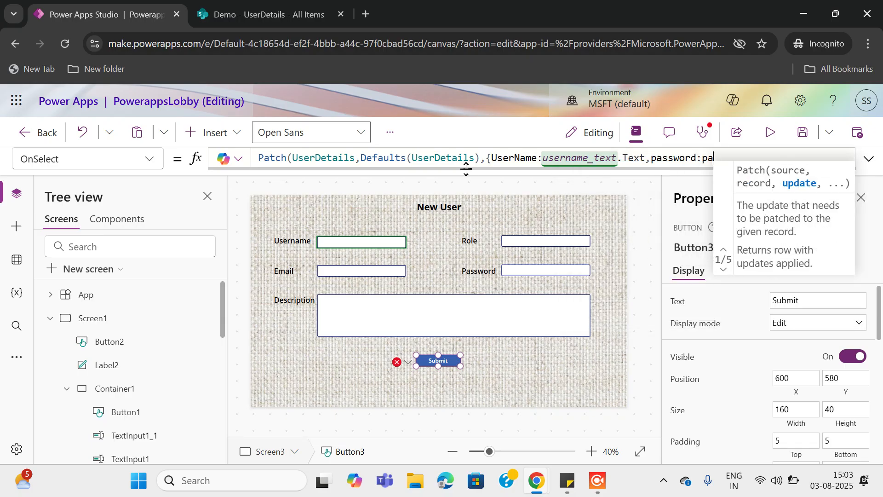
pyautogui.press('Tab')
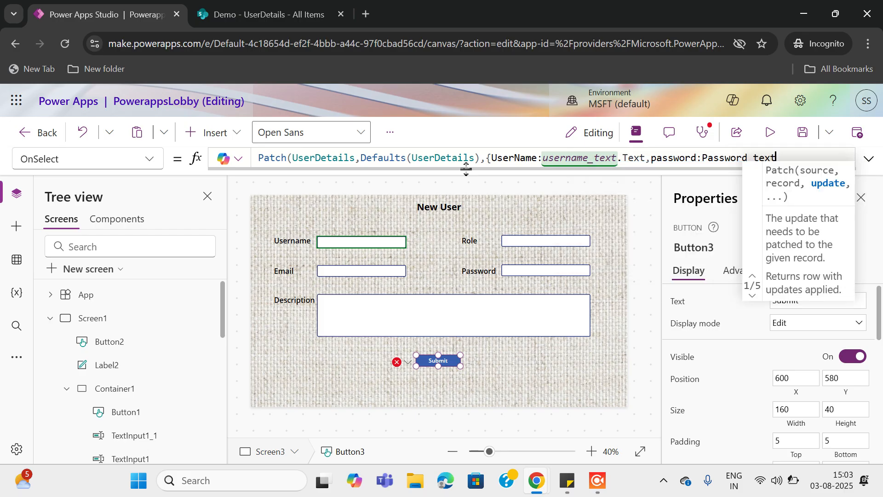
pyautogui.write('.text')
pyautogui.press('Tab')
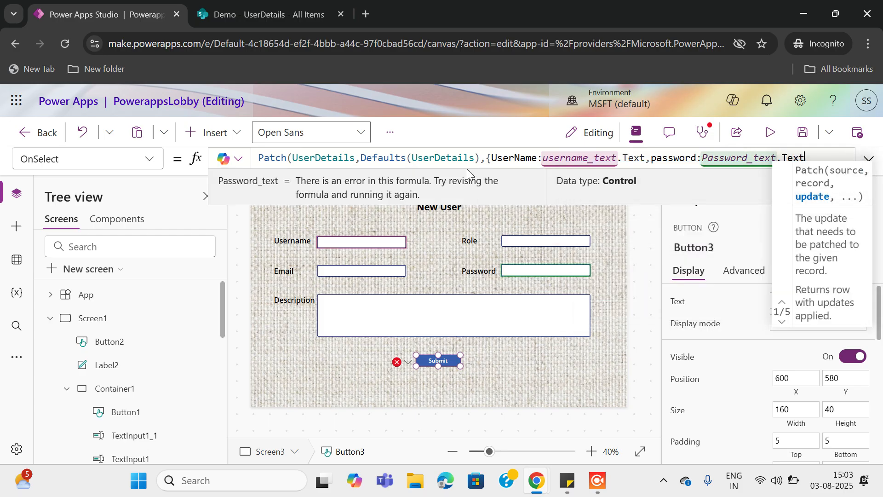
# Add Role:Role_text.Text and Email:Email_Text.Text to the patched record
pyautogui.write(',')
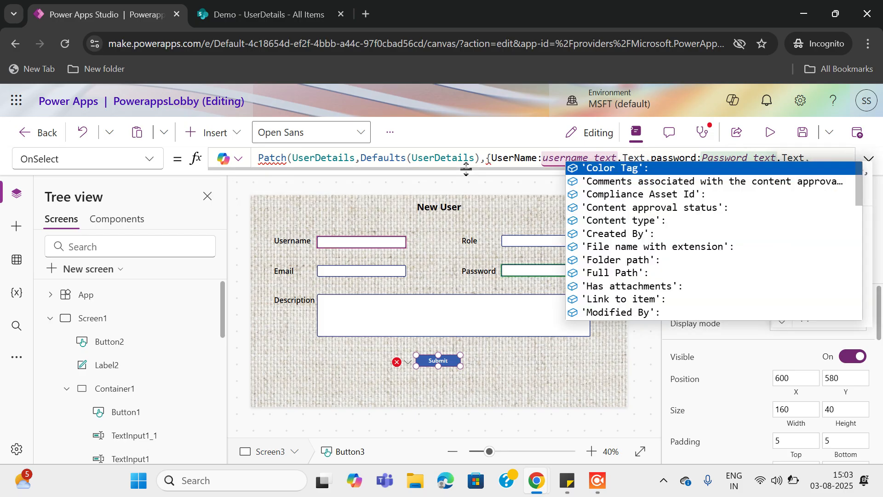
pyautogui.write('role')
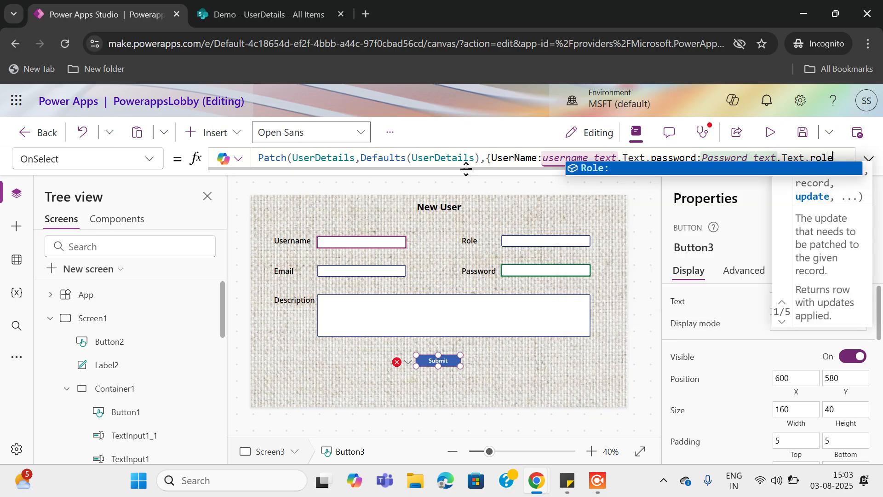
pyautogui.press('Tab')
pyautogui.write('role')
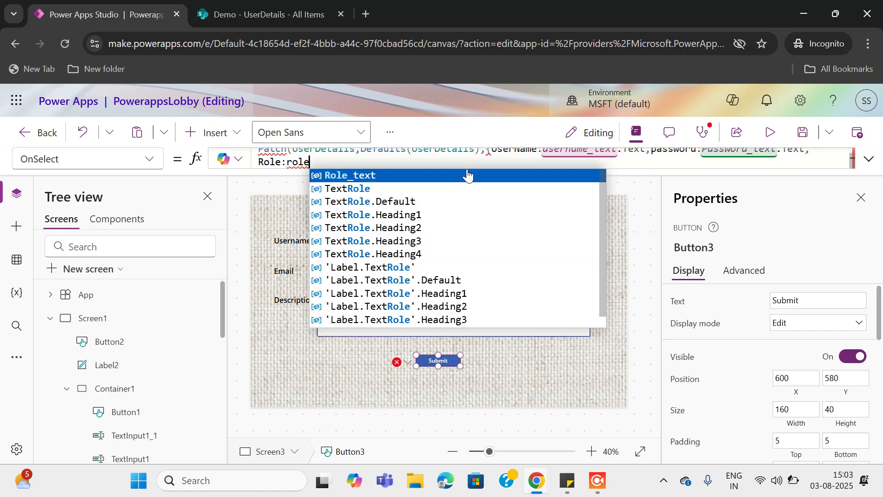
pyautogui.press('Tab')
pyautogui.write('.text')
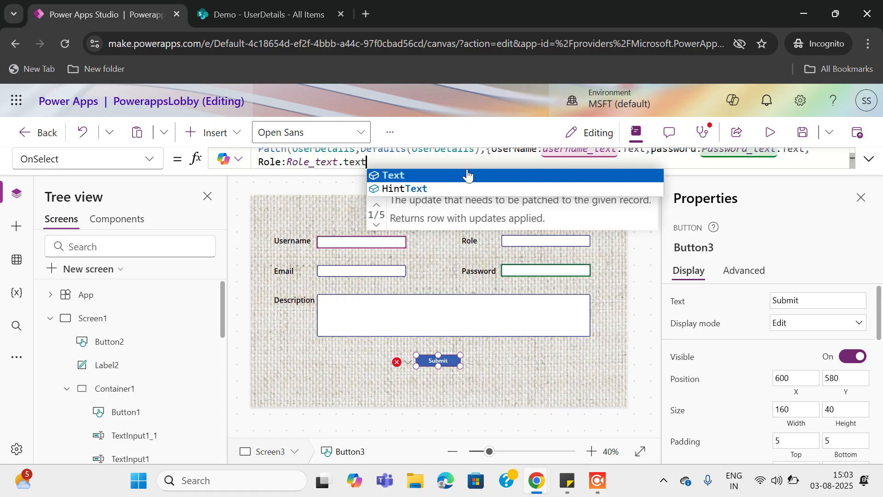
pyautogui.press('Tab')
pyautogui.write(',ema')
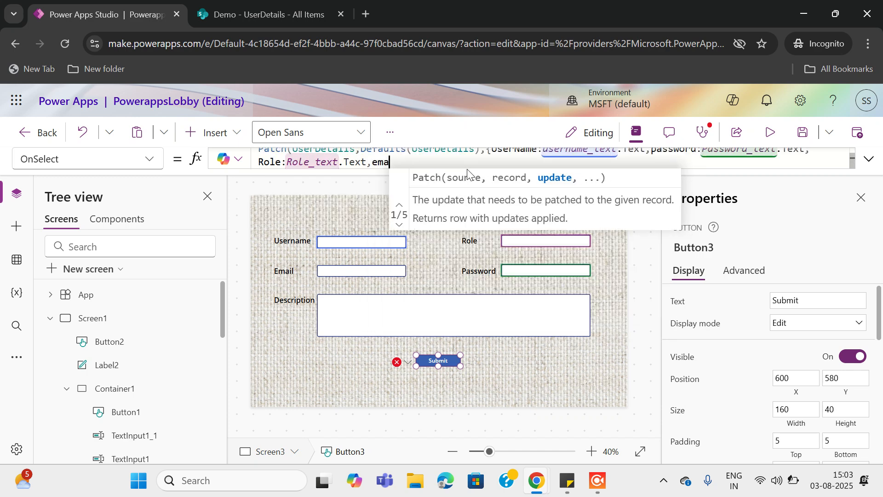
pyautogui.write('il')
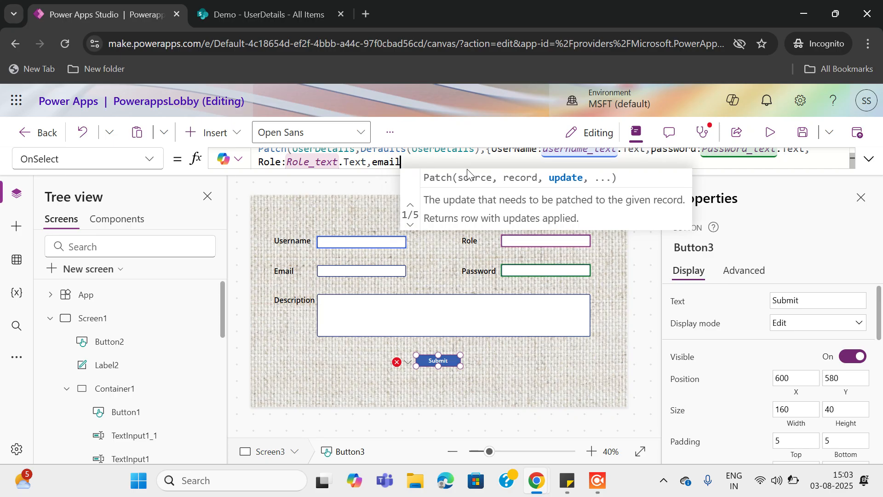
pyautogui.press('Tab')
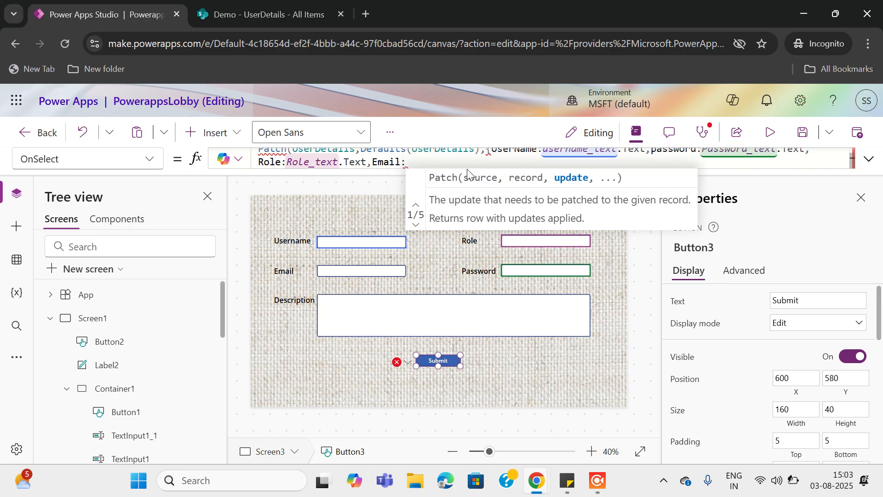
pyautogui.write('email')
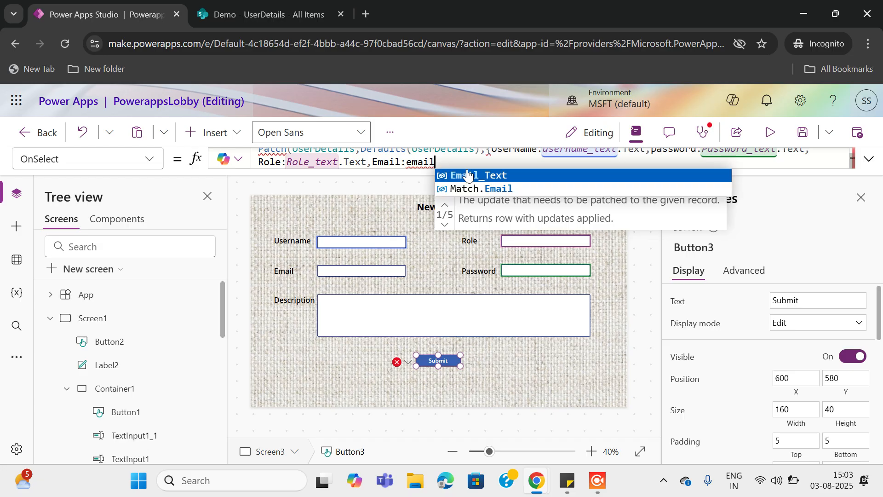
pyautogui.press('Tab')
pyautogui.write('.te')
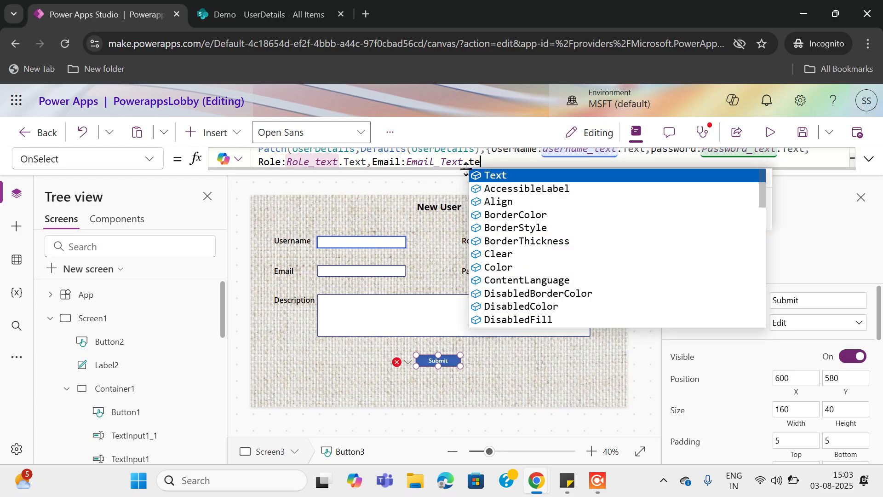
pyautogui.press('Tab')
# Add Description:Description_text.Text and close the Patch formula with );
pyautogui.write(',')
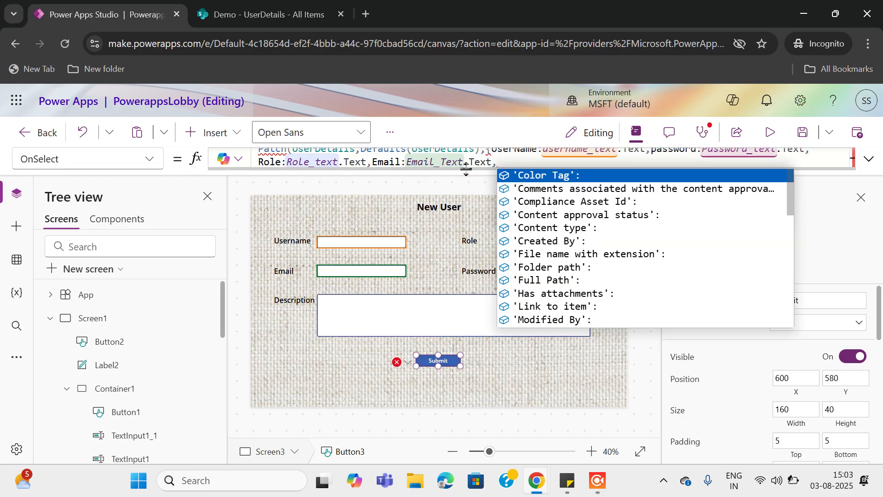
pyautogui.write('des')
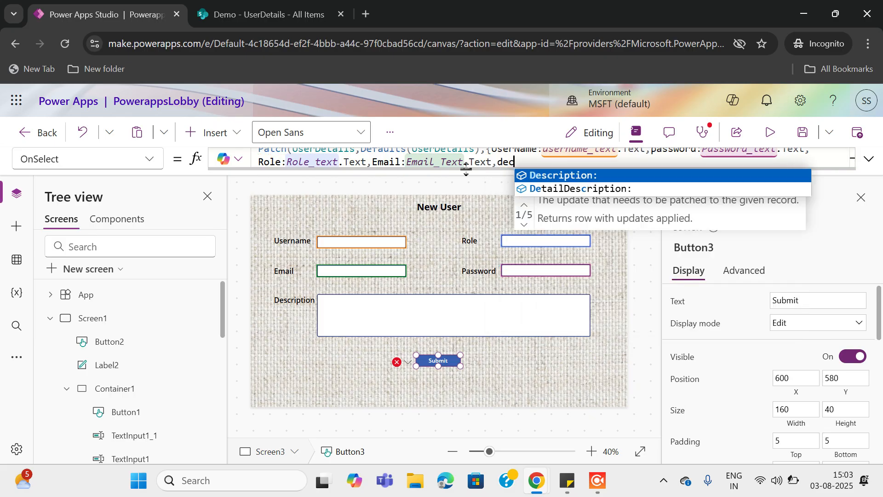
pyautogui.press('Tab')
pyautogui.write('desc')
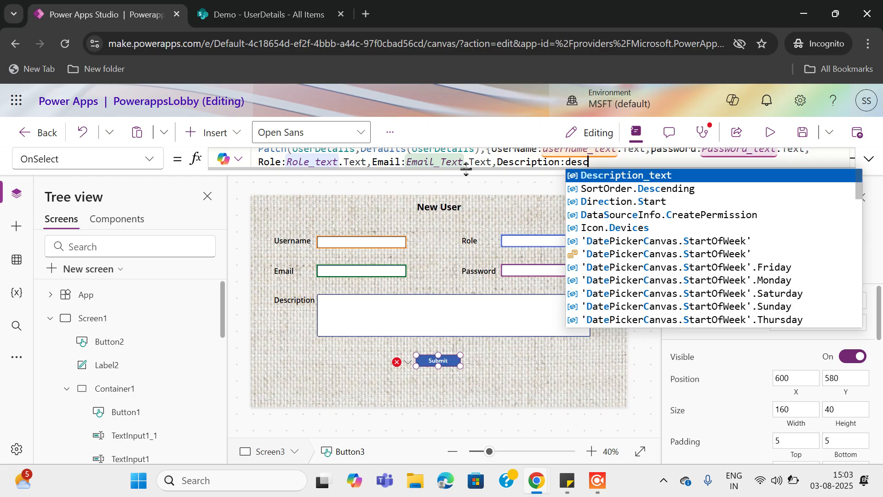
pyautogui.press('Tab')
pyautogui.write('.text')
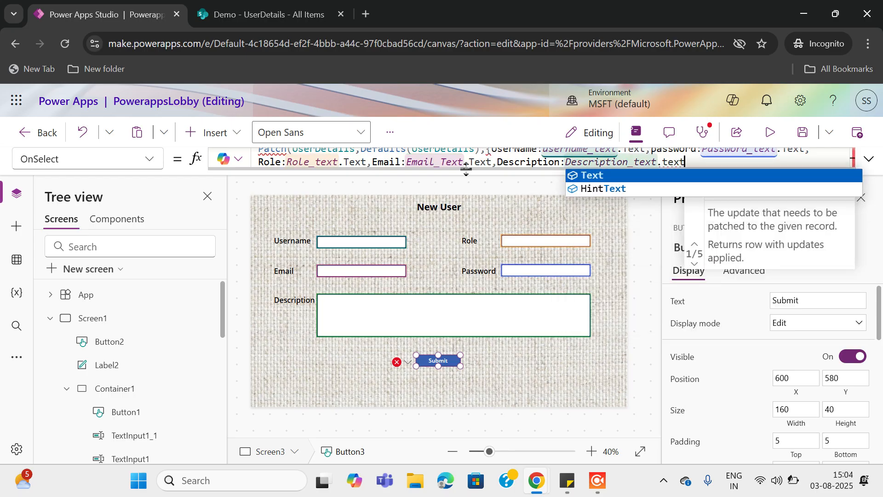
pyautogui.press('Tab')
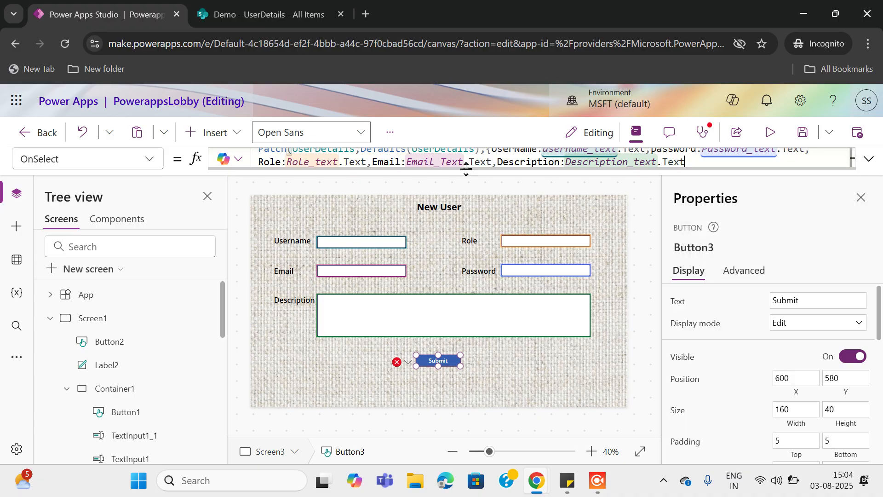
pyautogui.write(');')
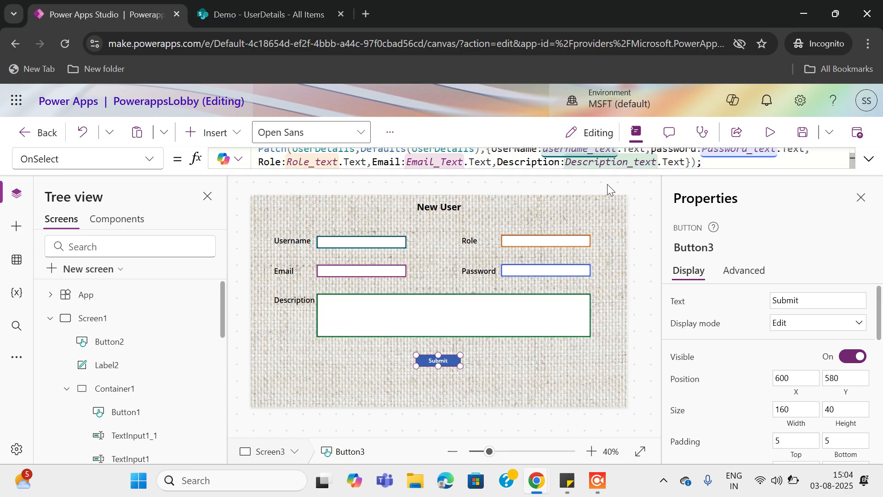
# Preview the New User screen, then return to the editor and dismiss the tip
pyautogui.click(771, 134)
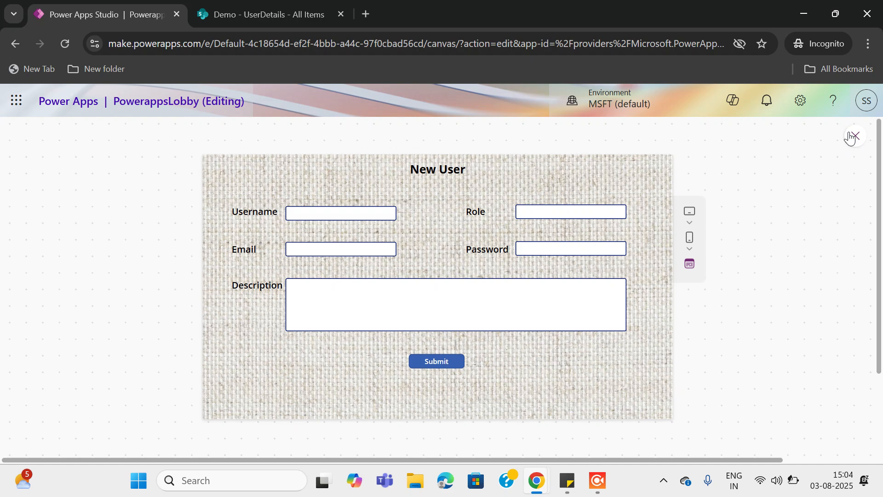
pyautogui.click(855, 137)
pyautogui.click(599, 335)
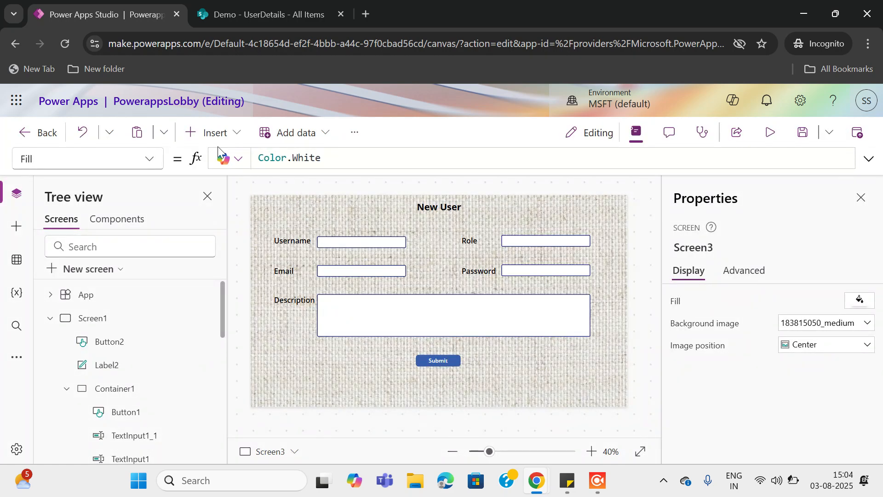
# Insert a Back arrow shape and place it at the screen's top-right corner
pyautogui.click(209, 132)
pyautogui.click(297, 145)
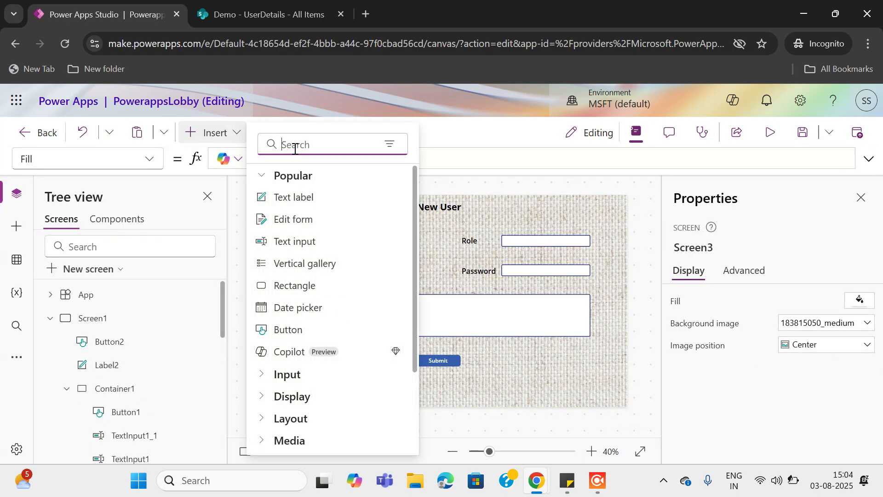
pyautogui.write('back')
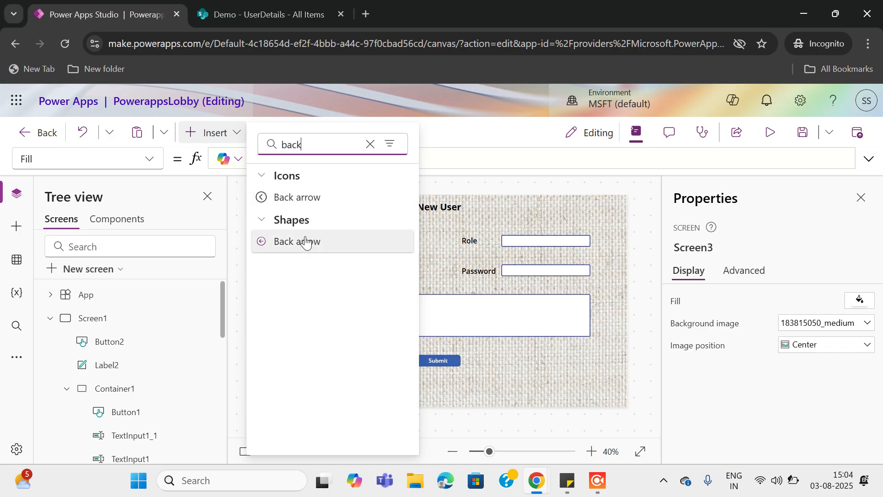
pyautogui.click(305, 240)
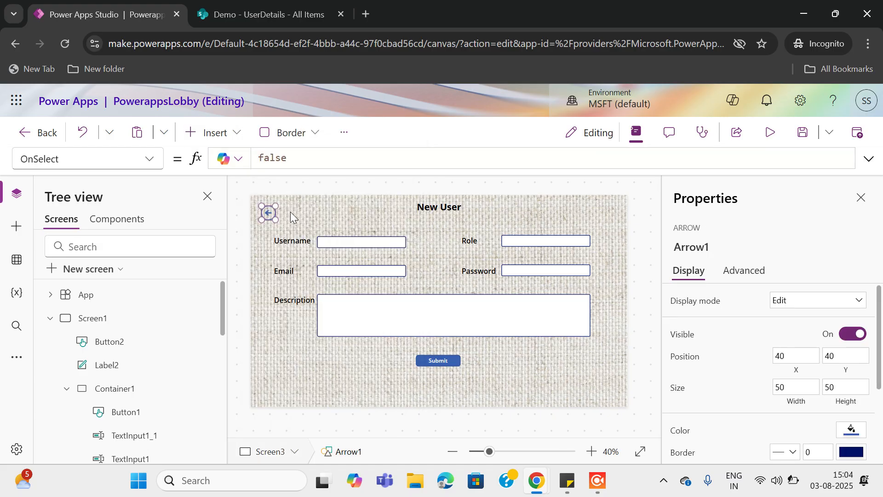
pyautogui.moveTo(268, 220); pyautogui.dragTo(652, 192)
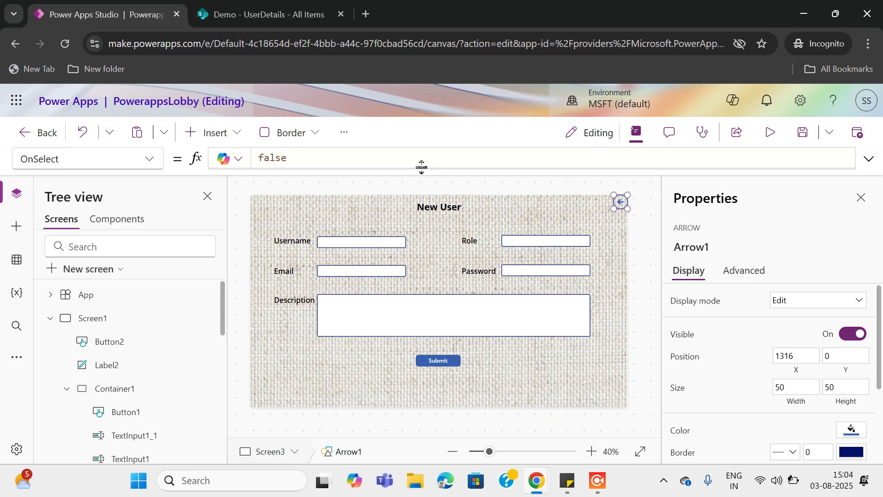
# Set the back arrow's OnSelect to Navigate(Screen1, ScreenTransition.None)
pyautogui.moveTo(318, 157); pyautogui.dragTo(224, 157)
pyautogui.write('nav')
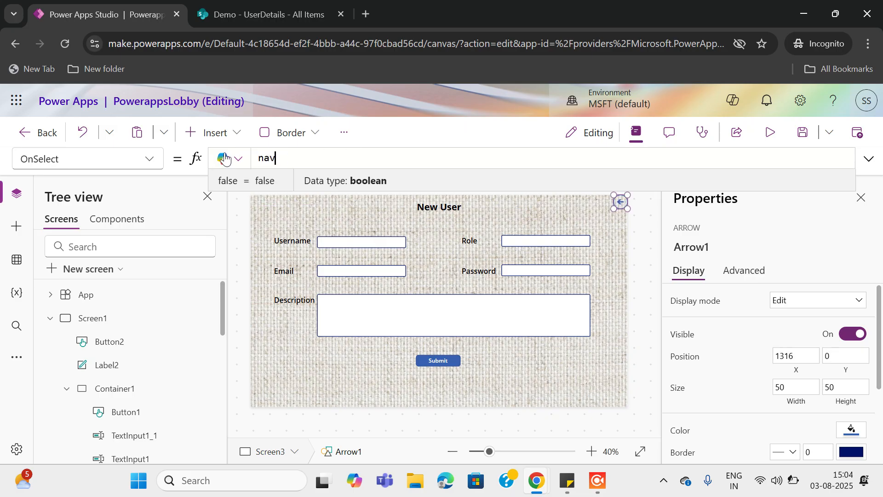
pyautogui.write('igate(scree')
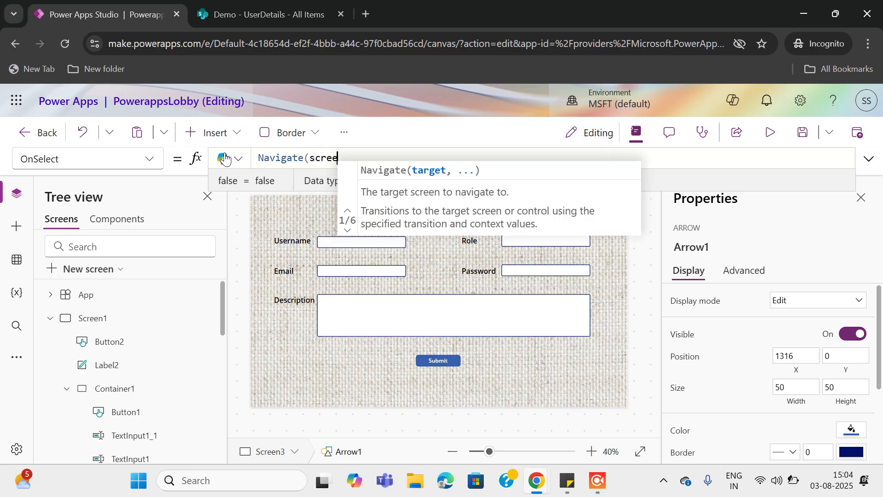
pyautogui.press('Tab')
pyautogui.write(',')
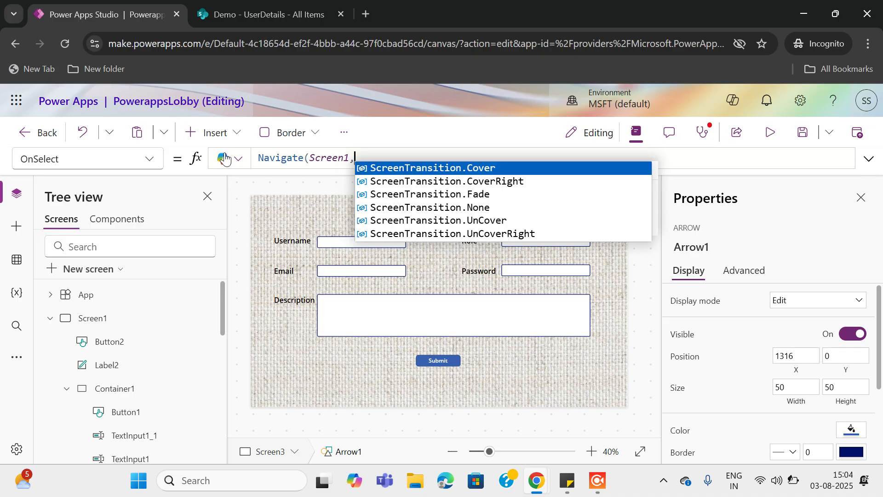
pyautogui.press('Down')
pyautogui.press('Down')
pyautogui.press('Down')
pyautogui.press('Tab')
pyautogui.write(')')
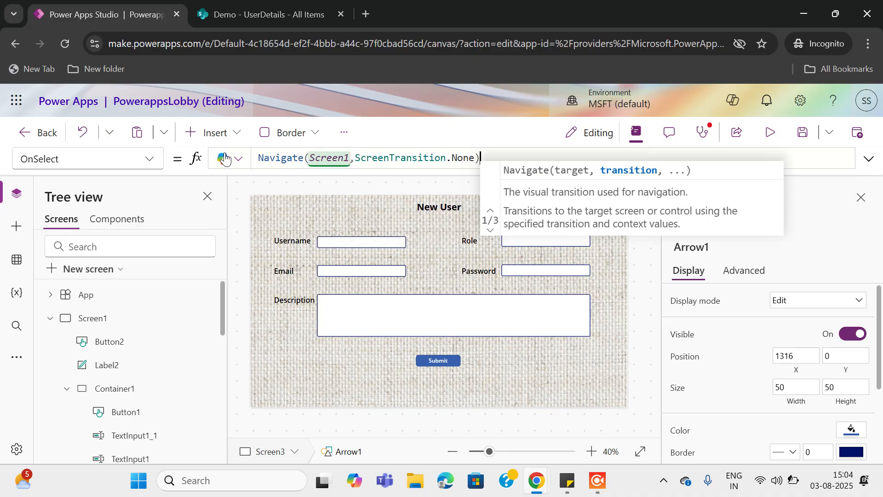
pyautogui.write(';')
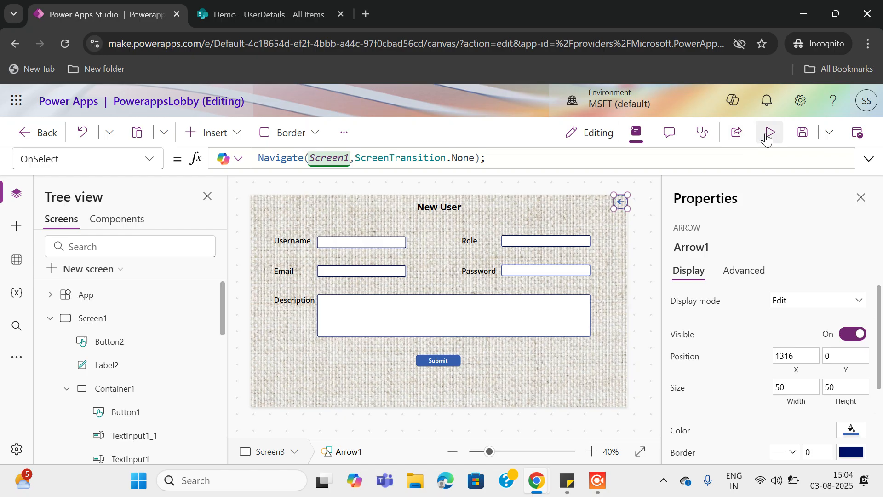
# Preview the app, use the back arrow to reach the lobby, and focus the Username box
pyautogui.click(768, 135)
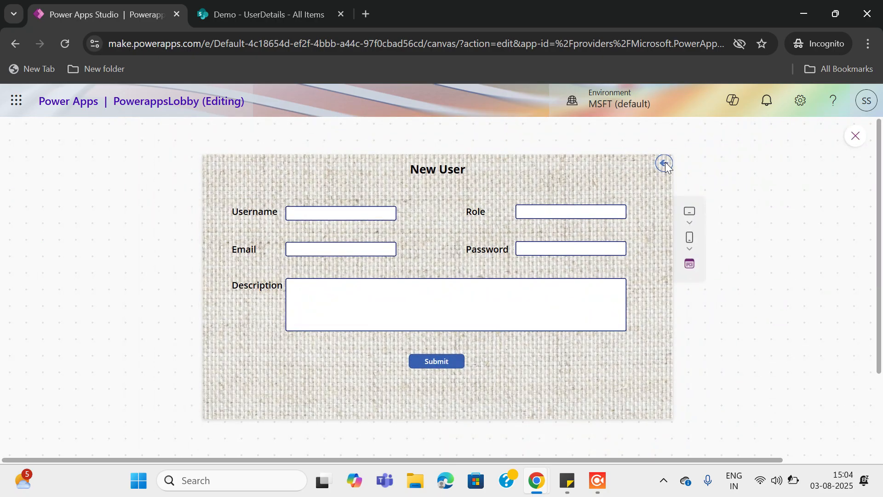
pyautogui.click(666, 163)
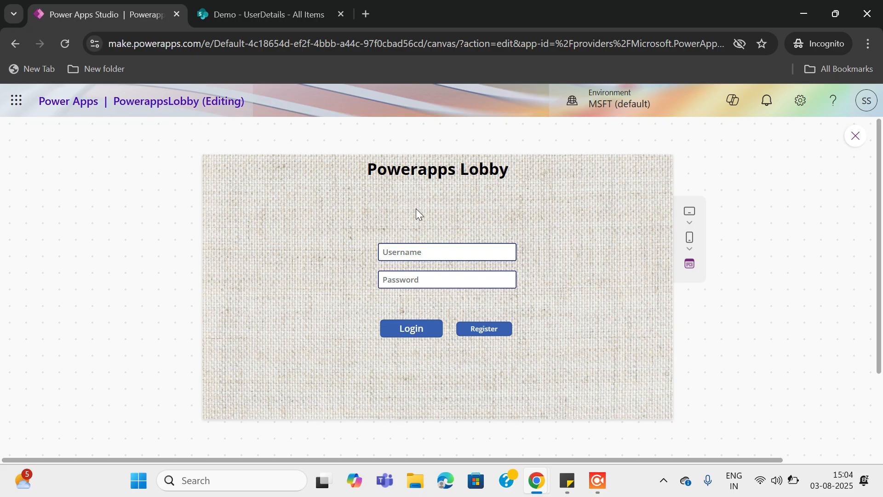
pyautogui.click(404, 254)
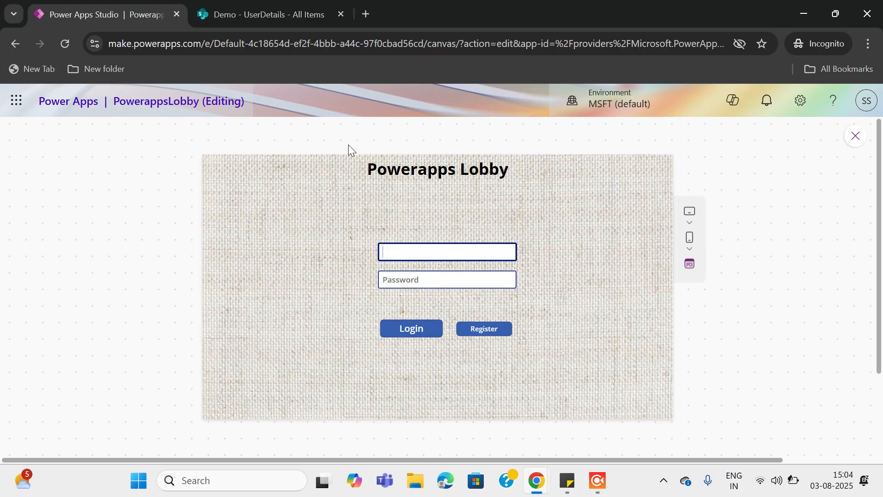
# Log in with an existing user's credentials from UserDetails, reach Home Screen, then go back
pyautogui.click(287, 20)
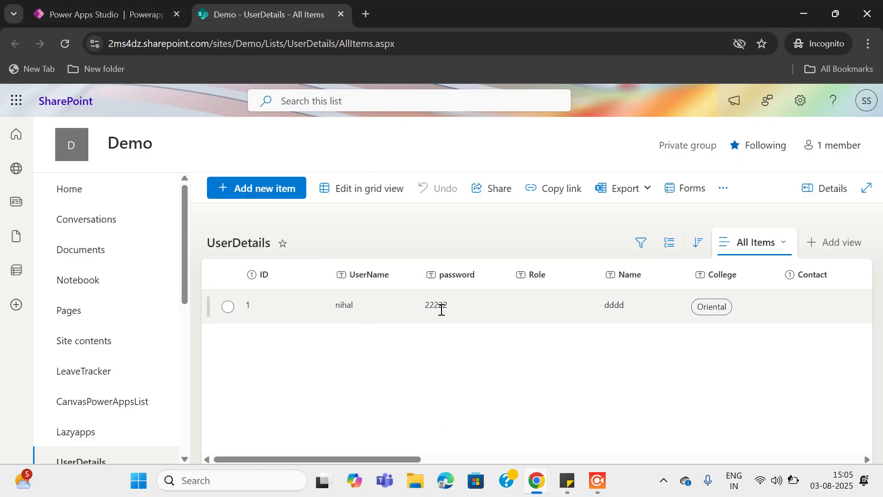
pyautogui.click(115, 10)
pyautogui.write('nihal')
pyautogui.click(392, 280)
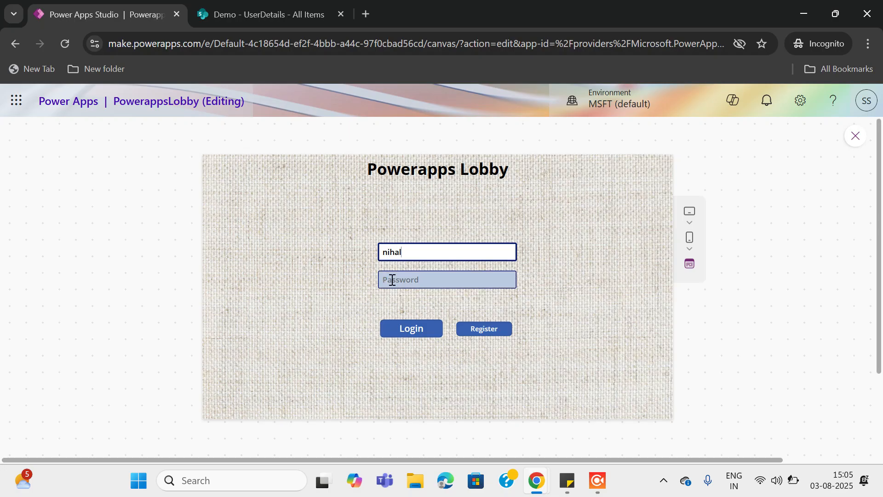
pyautogui.write('22222')
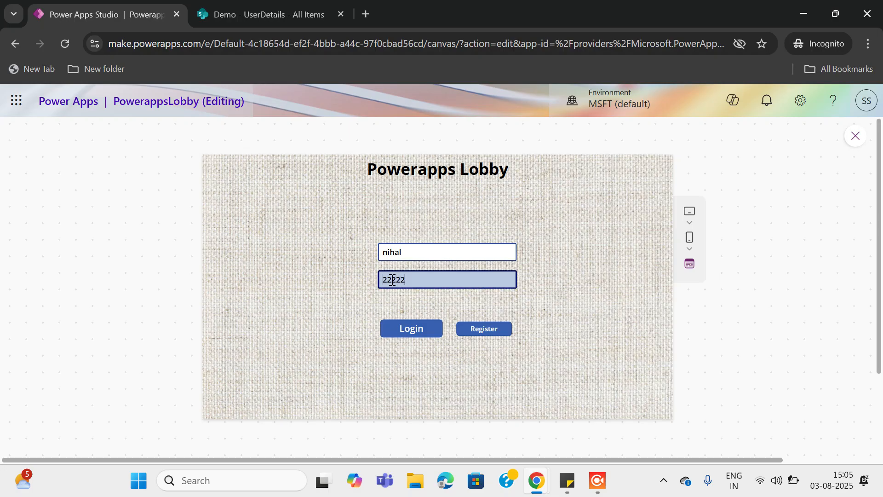
pyautogui.click(413, 329)
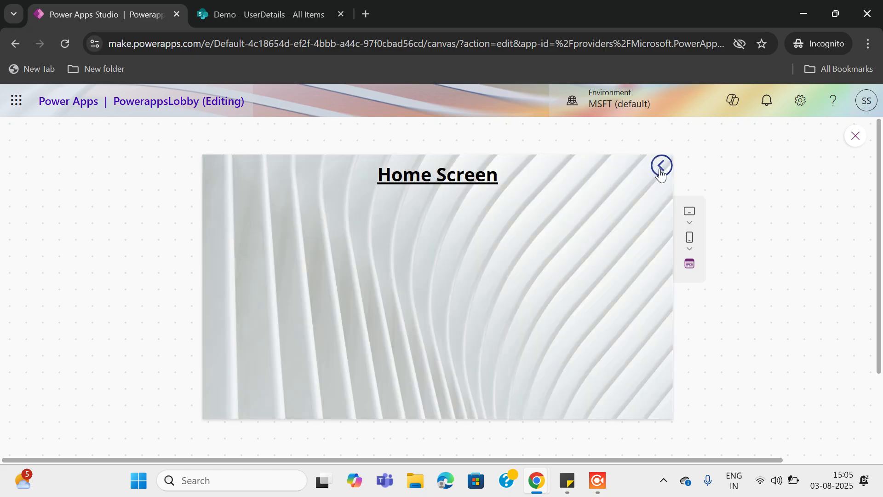
pyautogui.click(662, 167)
# Replace the username with an unregistered one and try both Login and Register
pyautogui.doubleClick(412, 251)
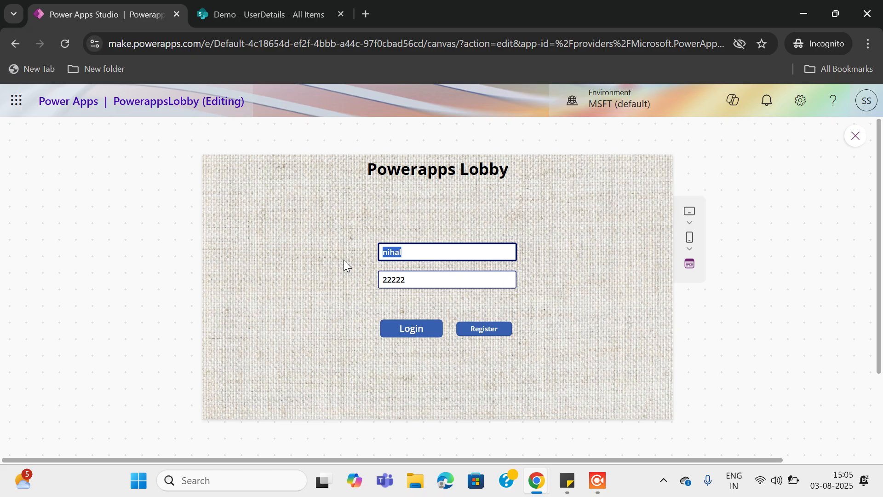
pyautogui.write('Bilal')
pyautogui.click(415, 329)
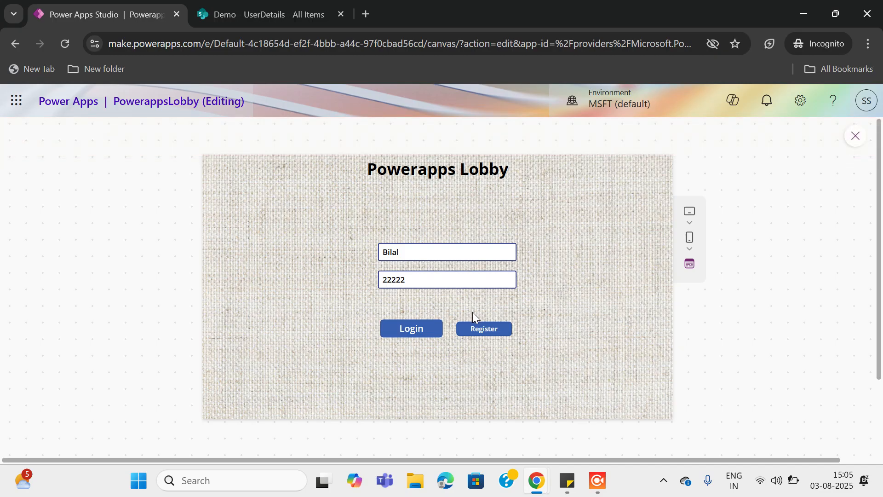
pyautogui.click(485, 333)
# Set the Register button's OnSelect to Navigate(Screen3, ScreenTransition.None) and preview the app
pyautogui.click(857, 138)
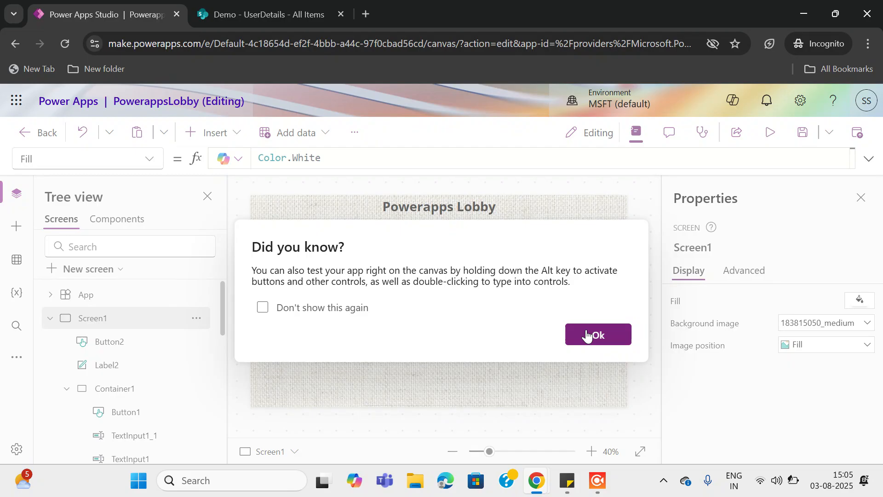
pyautogui.click(598, 333)
pyautogui.click(467, 333)
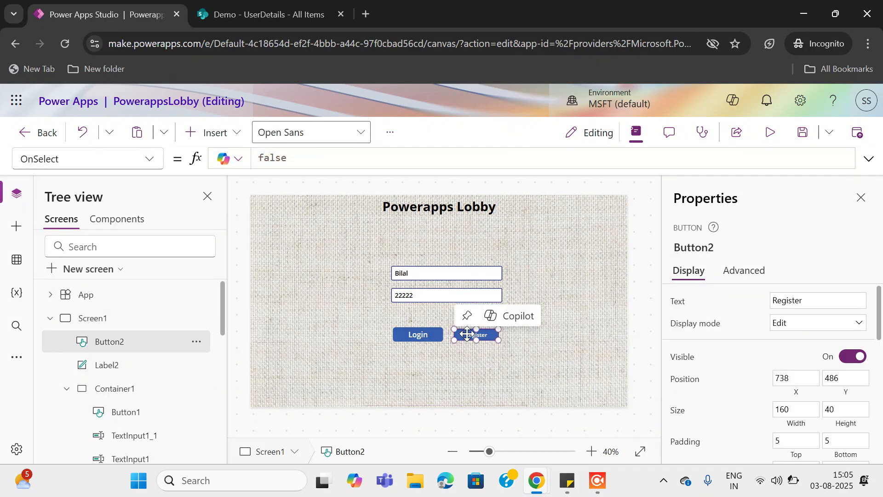
pyautogui.doubleClick(292, 158)
pyautogui.write('Navigate')
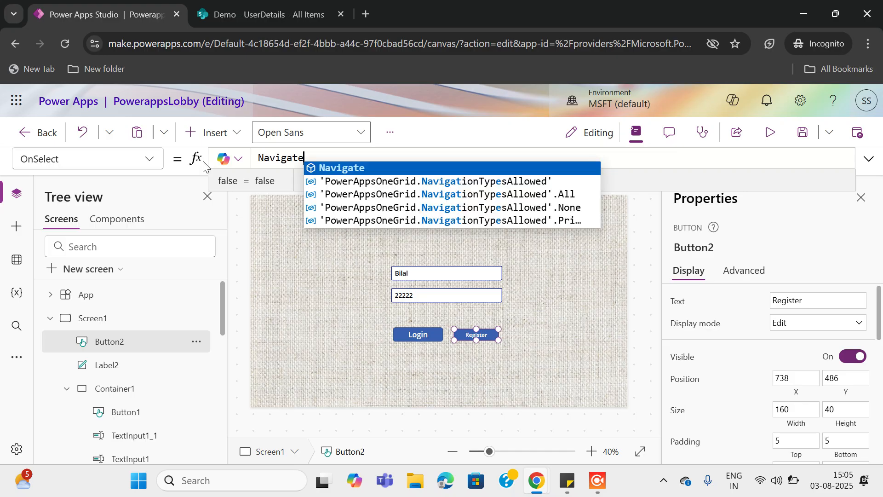
pyautogui.write('(scrre')
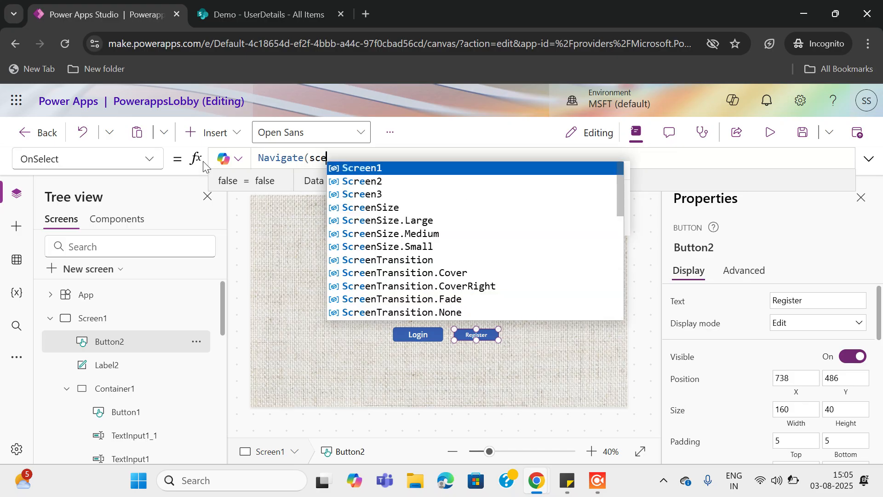
pyautogui.press('BackSpace')
pyautogui.press('BackSpace')
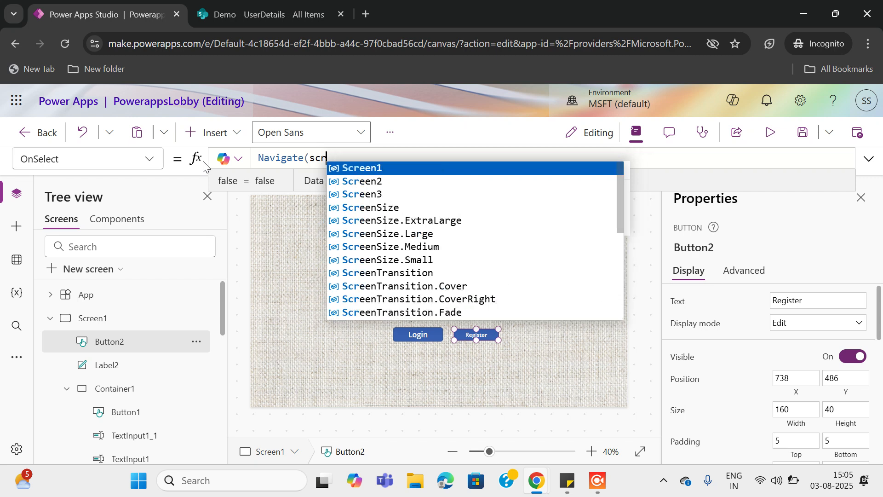
pyautogui.press('Down')
pyautogui.press('Down')
pyautogui.press('Tab')
pyautogui.write(',')
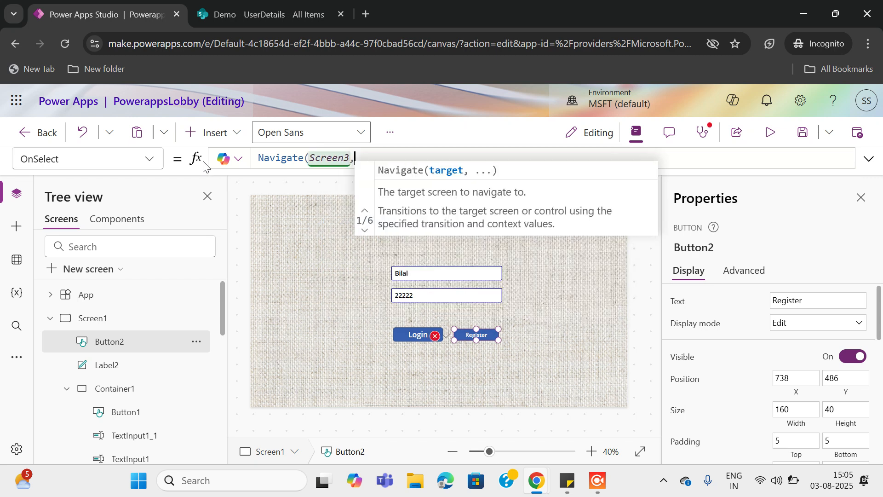
pyautogui.press('Down')
pyautogui.press('Down')
pyautogui.press('Down')
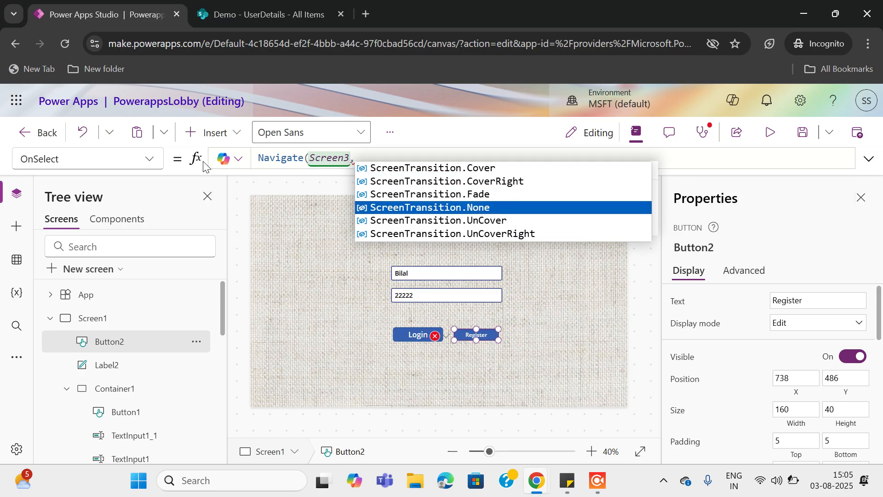
pyautogui.press('Tab')
pyautogui.write(')')
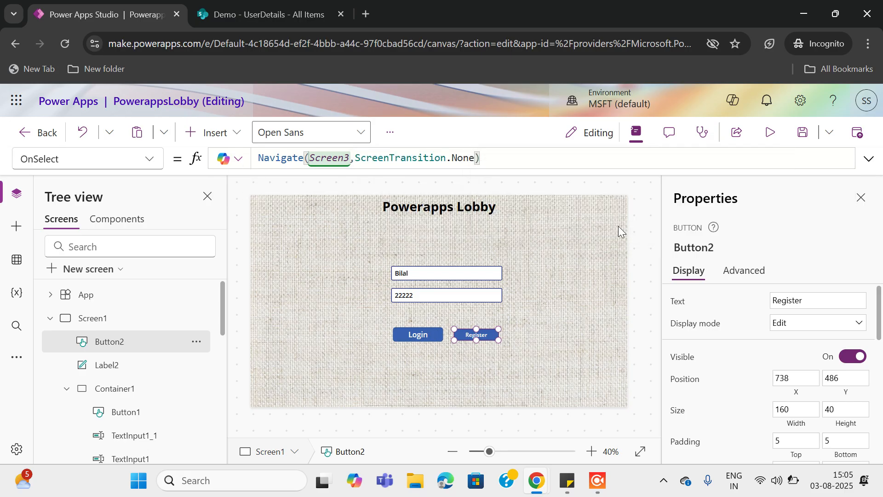
pyautogui.click(770, 133)
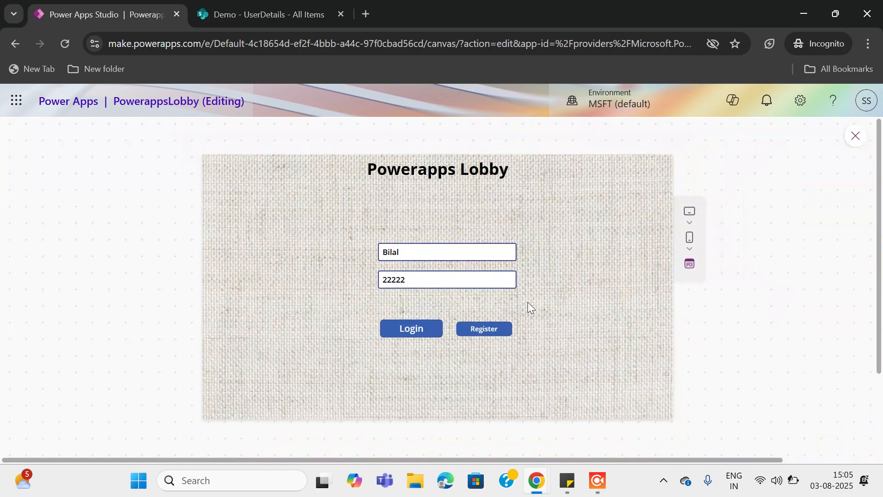
# Open the New User form and enter the new user's username, e-mail and role Engineer
pyautogui.click(488, 331)
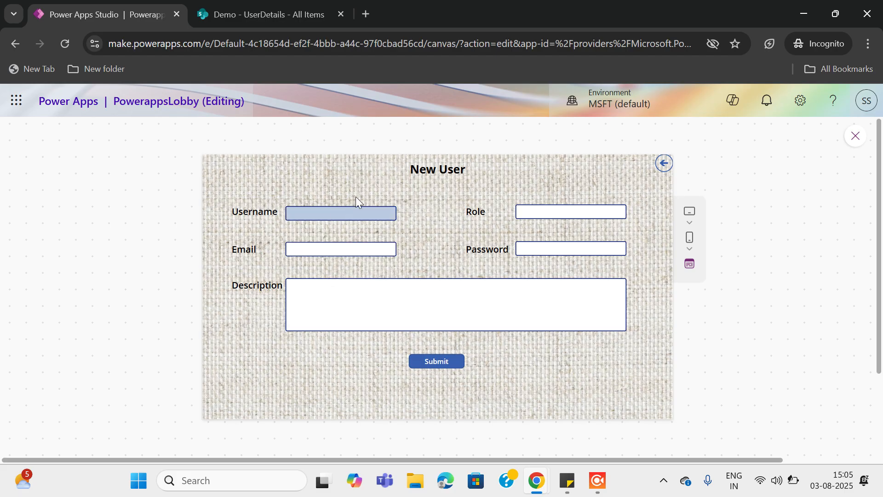
pyautogui.click(300, 218)
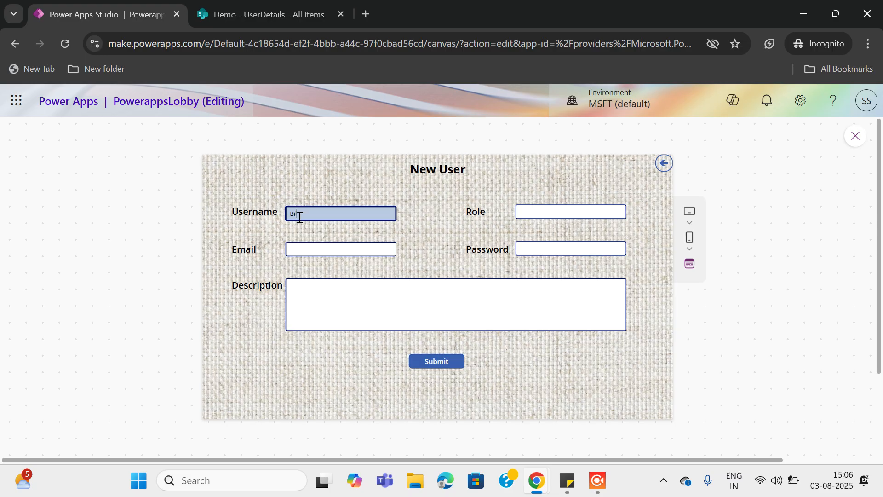
pyautogui.write('Bilal')
pyautogui.click(303, 251)
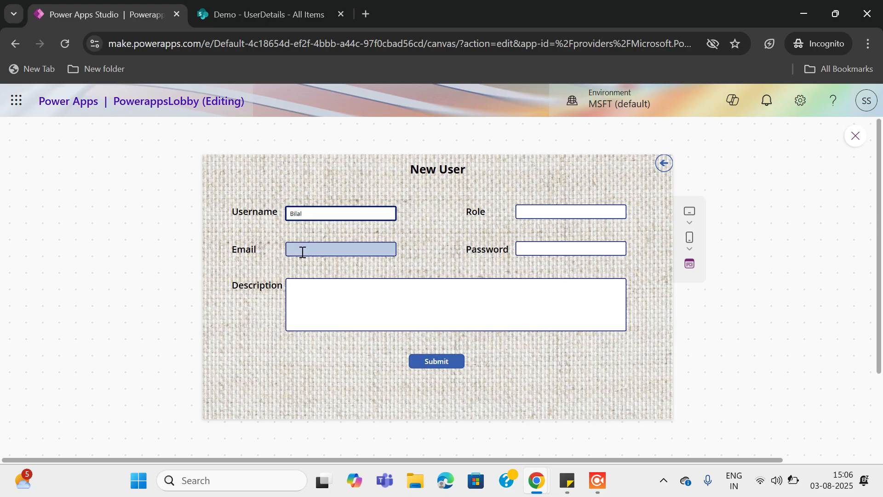
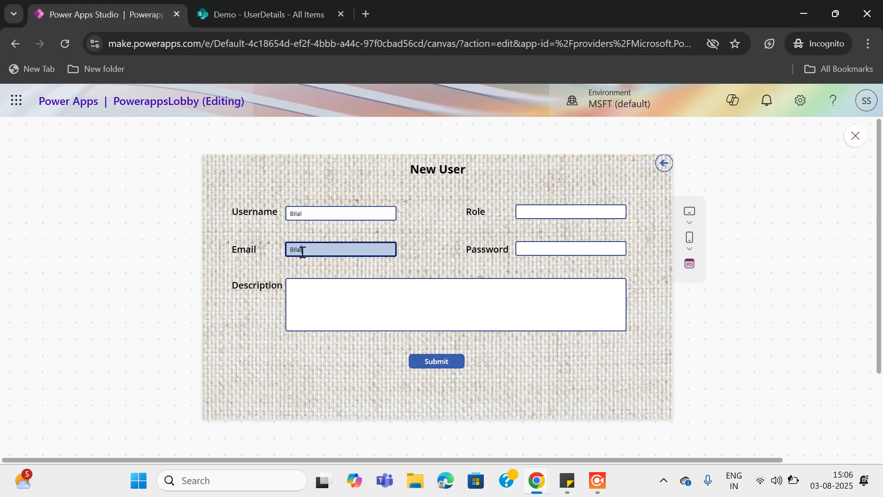
pyautogui.click(536, 212)
pyautogui.write('Engineer')
# Fill the password and description 'Here for learning', then submit the form
pyautogui.click(527, 249)
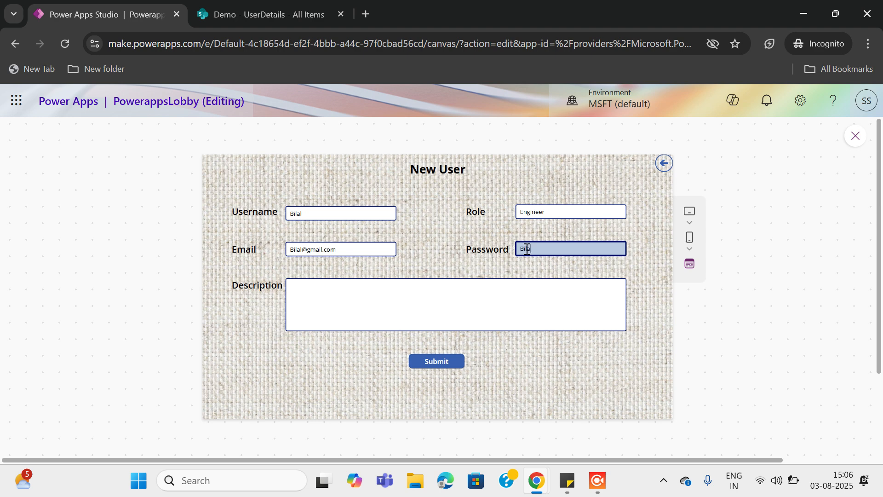
pyautogui.click(297, 287)
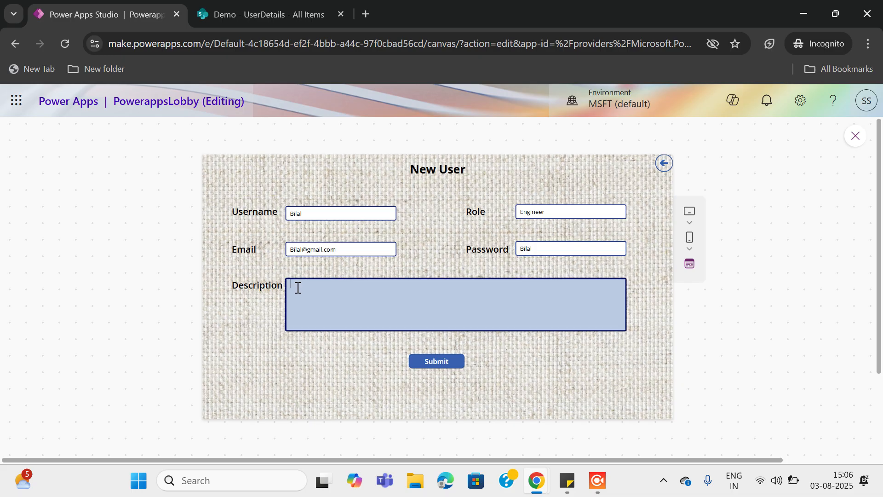
pyautogui.write('Here for lea')
pyautogui.write('rning')
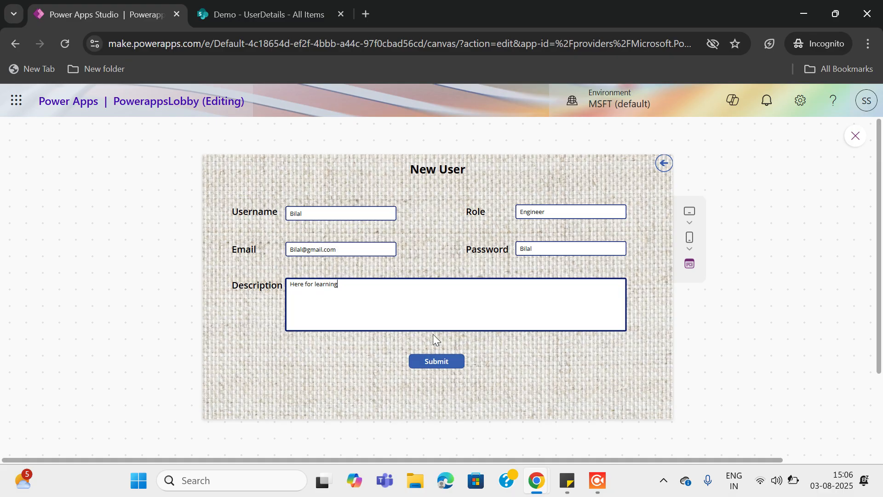
pyautogui.click(286, 19)
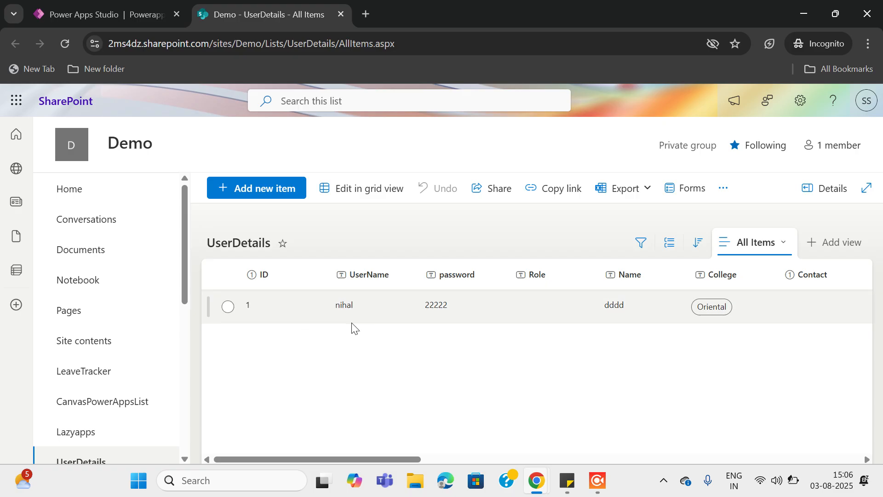
pyautogui.click(114, 18)
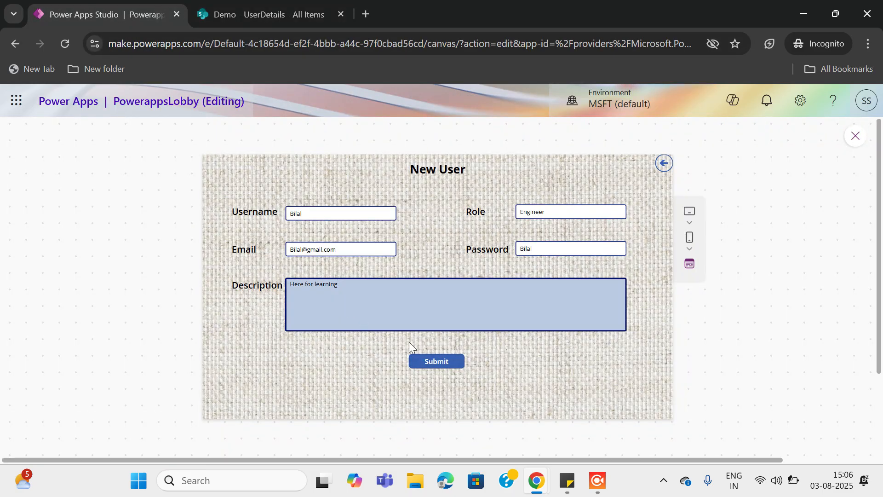
pyautogui.click(437, 363)
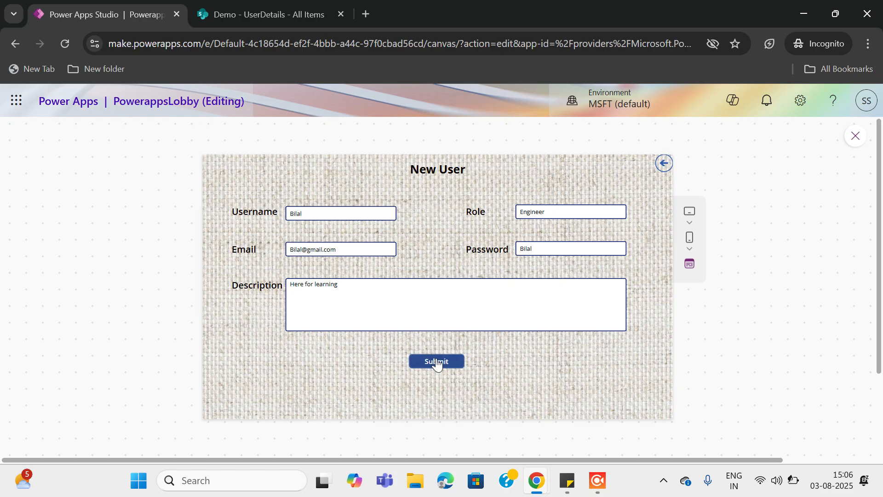
# Reload the UserDetails list to confirm new item 14 with role Engineer, then return to the app
pyautogui.click(294, 13)
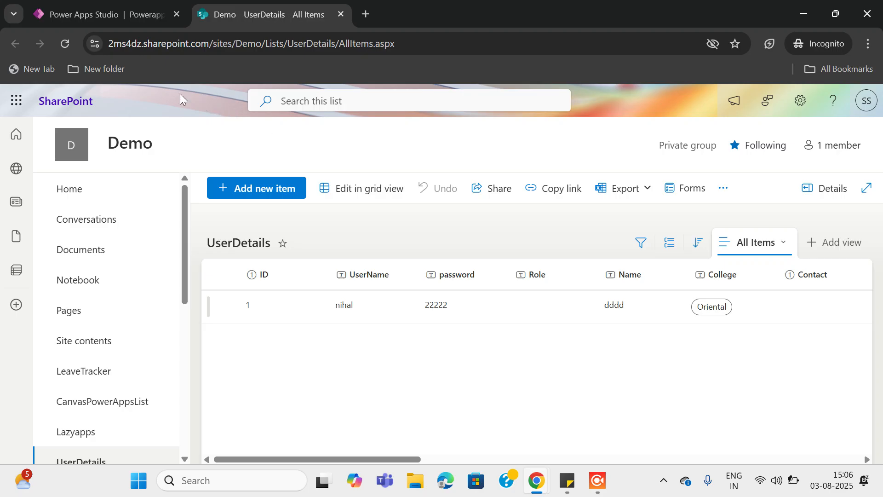
pyautogui.click(65, 44)
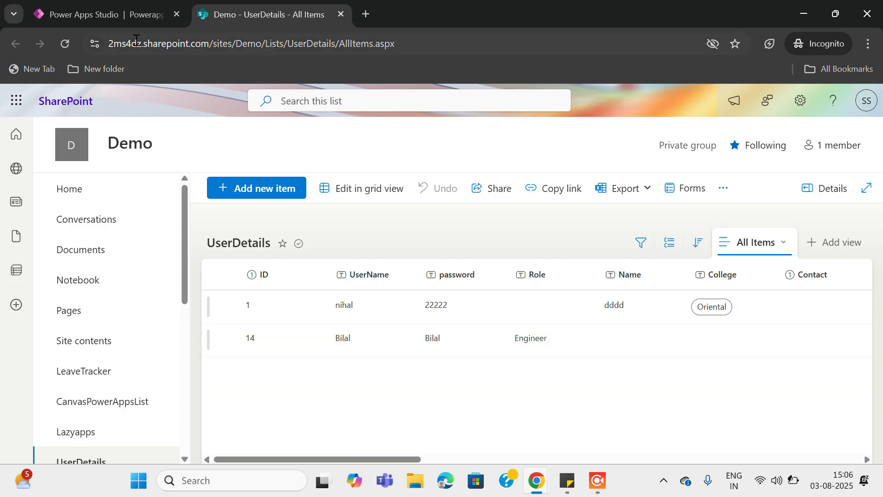
pyautogui.click(127, 21)
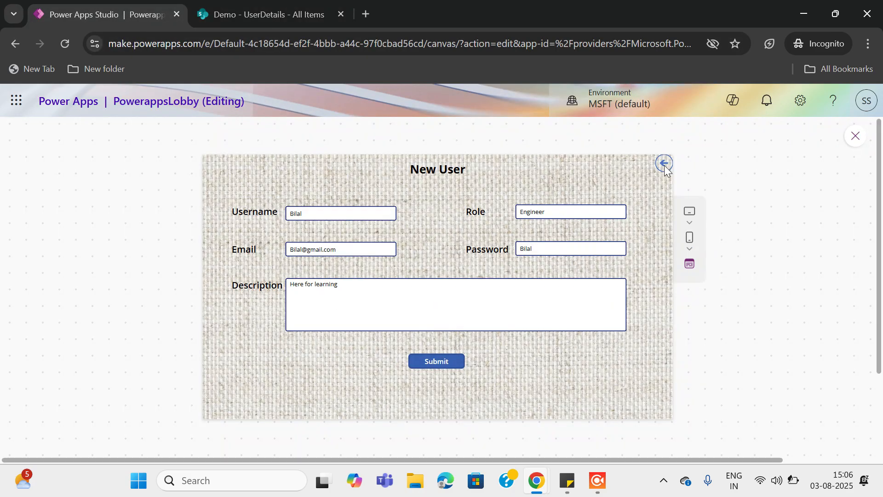
# Back on the lobby, enter the newly registered user's password and log in to Home Screen
pyautogui.click(664, 164)
pyautogui.click(415, 278)
pyautogui.hotkey('ctrl', 'a')
pyautogui.press('BackSpace')
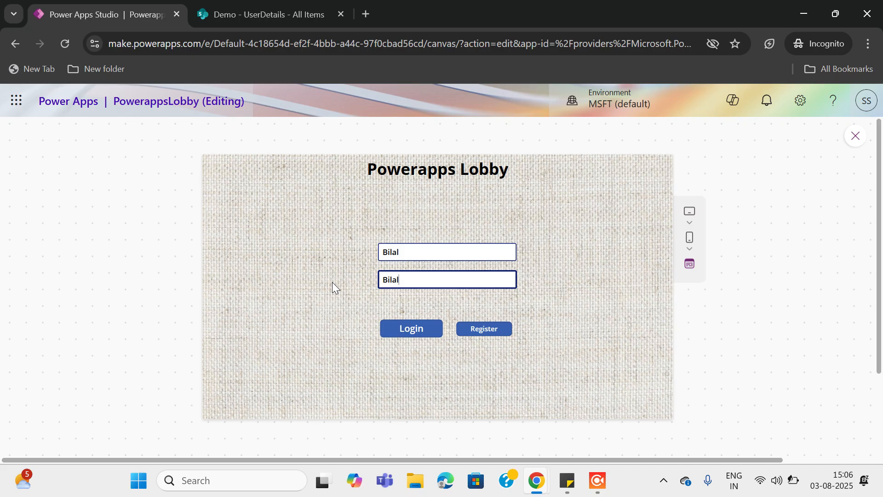
pyautogui.click(280, 12)
pyautogui.moveTo(279, 12)
pyautogui.mouseDown()
pyautogui.moveTo(357, 300)
pyautogui.moveTo(349, 63)
pyautogui.moveTo(276, 14)
pyautogui.mouseUp()
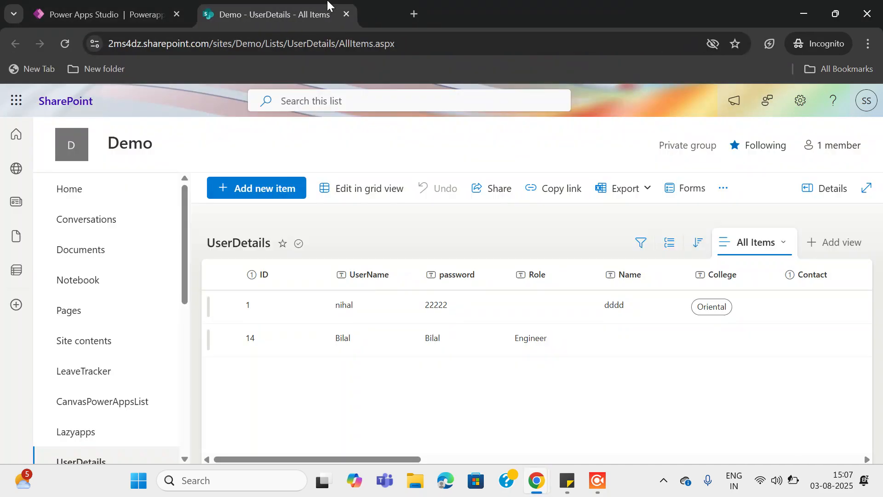
pyautogui.click(128, 15)
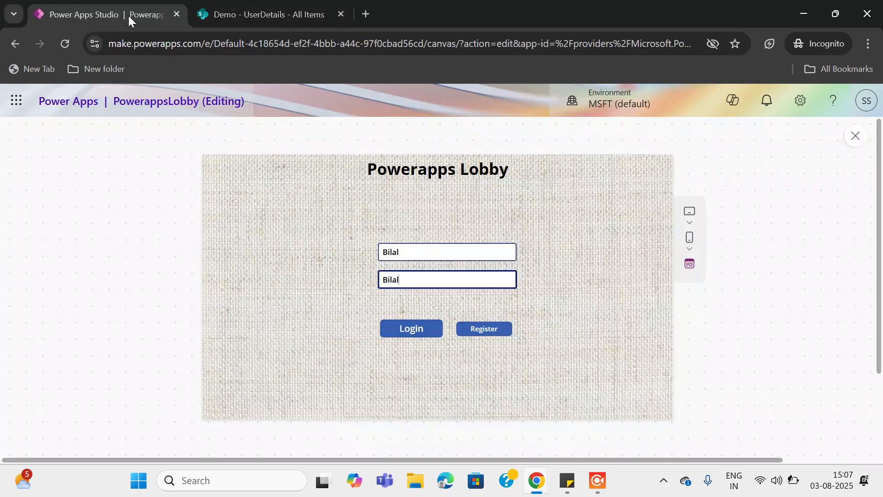
pyautogui.click(417, 327)
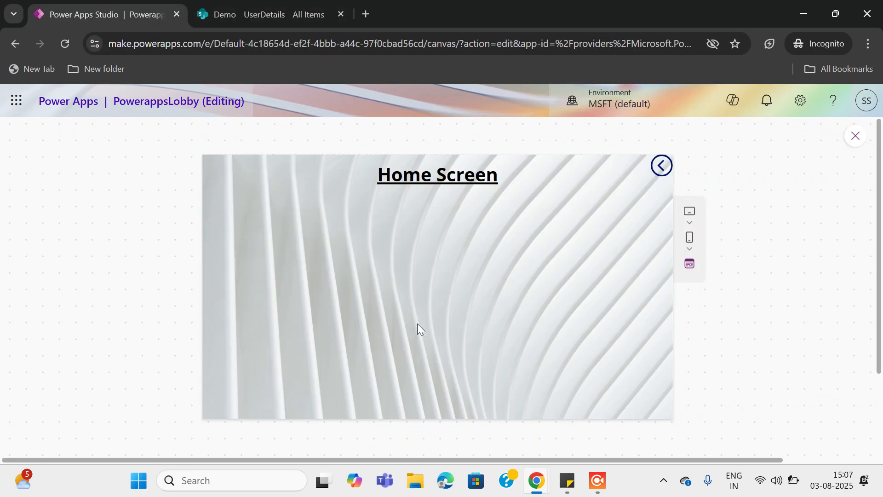